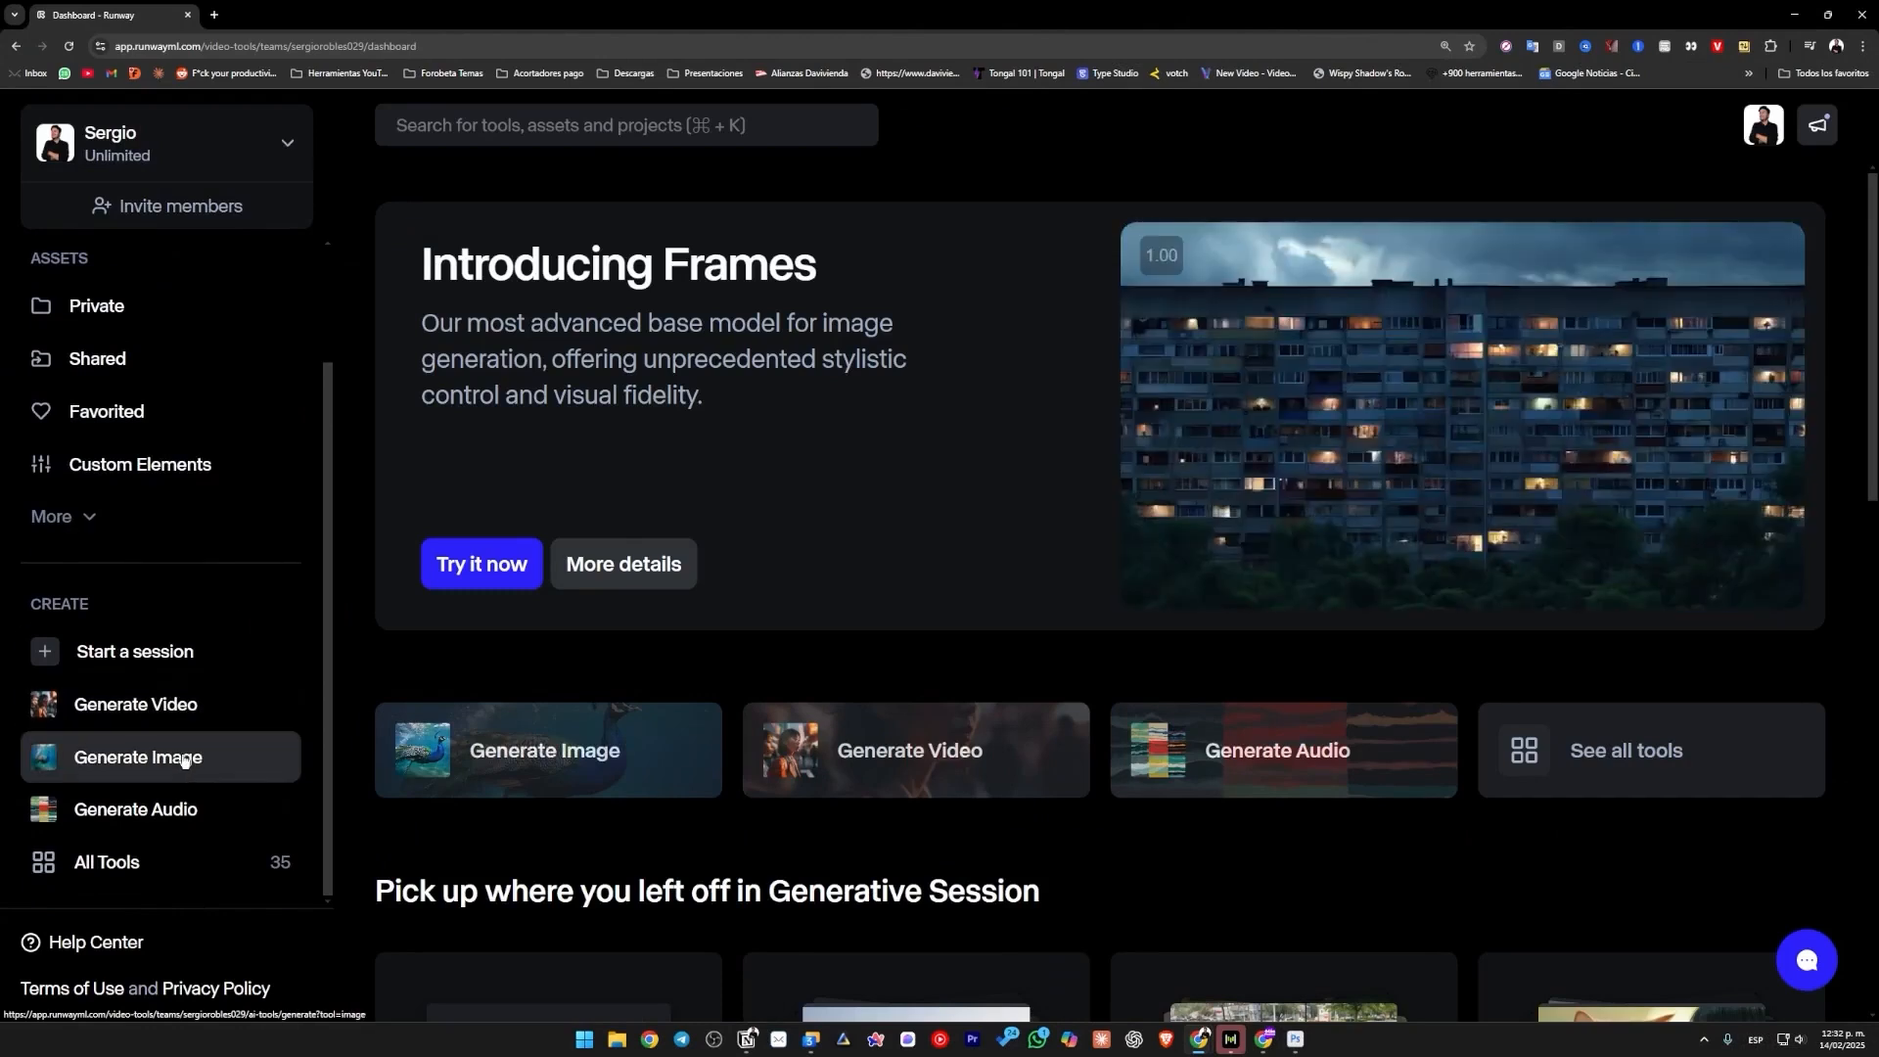
Open the Generate Image tool from the full list of tools.
{"action": "left_click", "coordinate": [130, 861]}
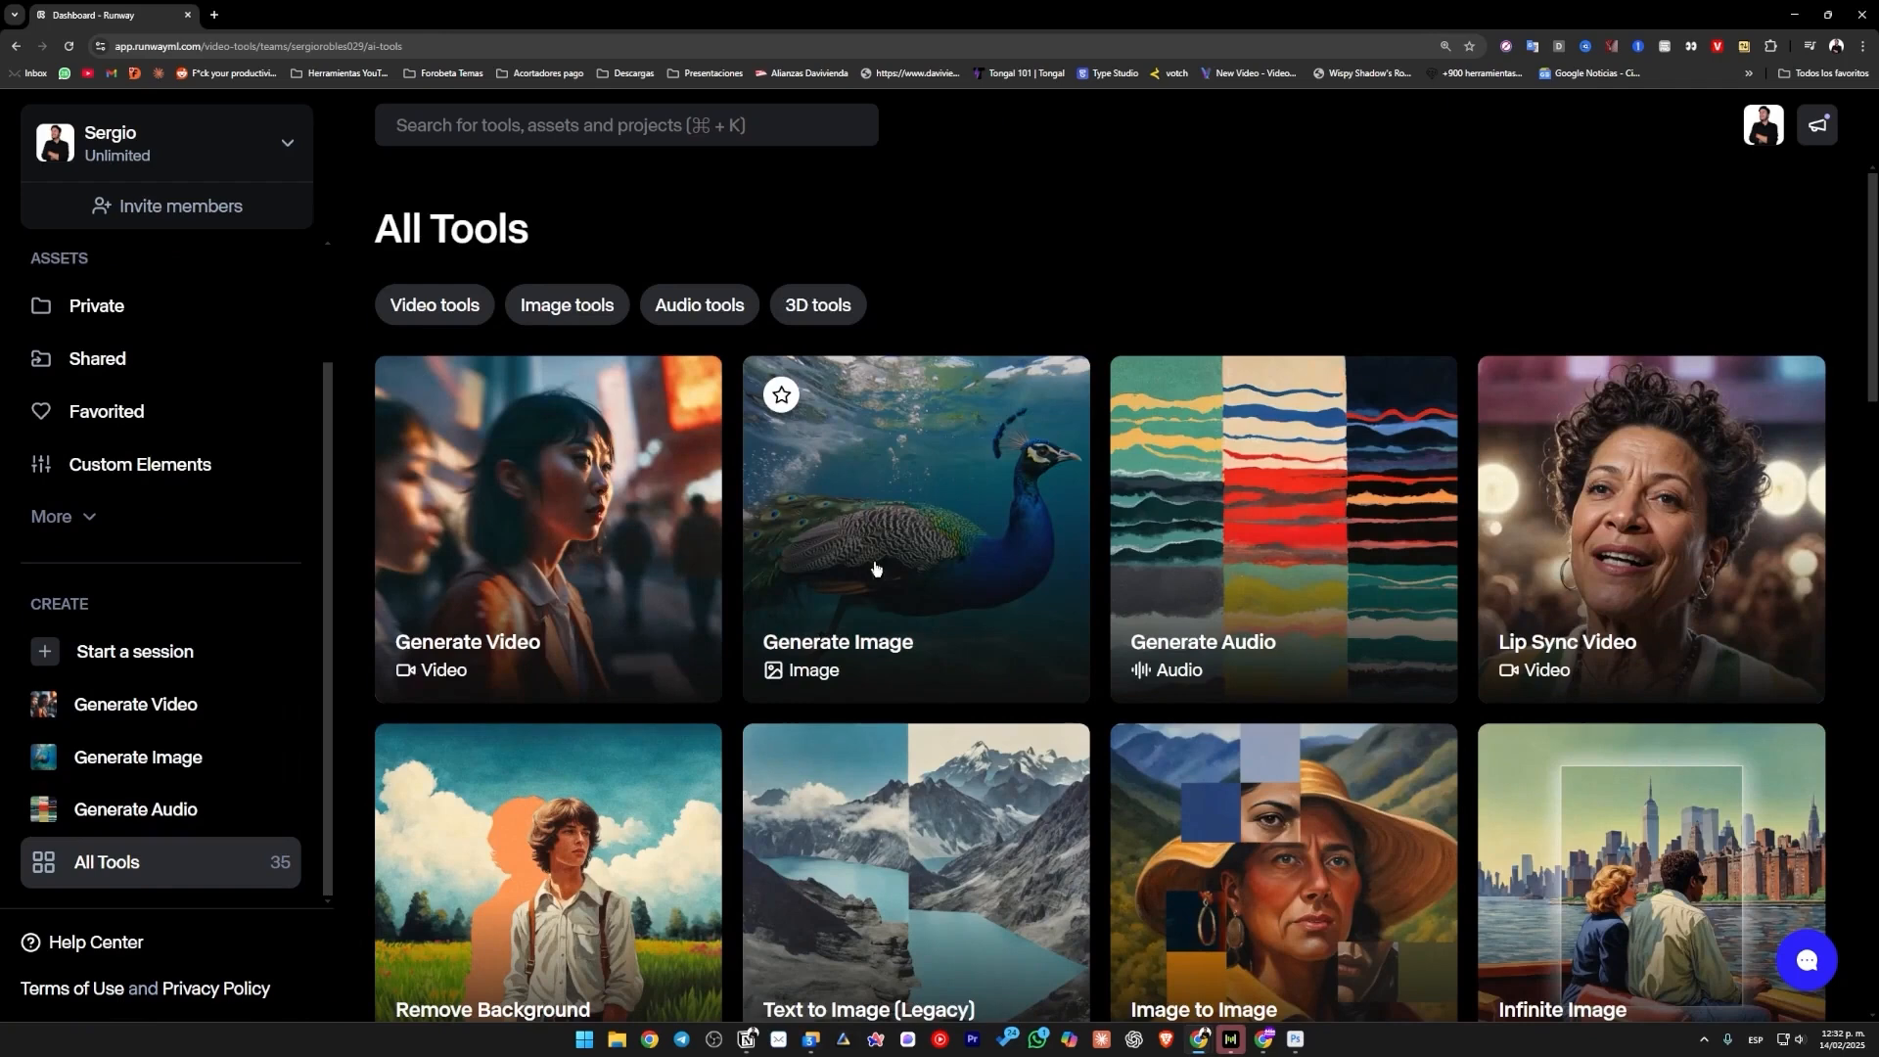
{"action": "left_click", "coordinate": [781, 395]}
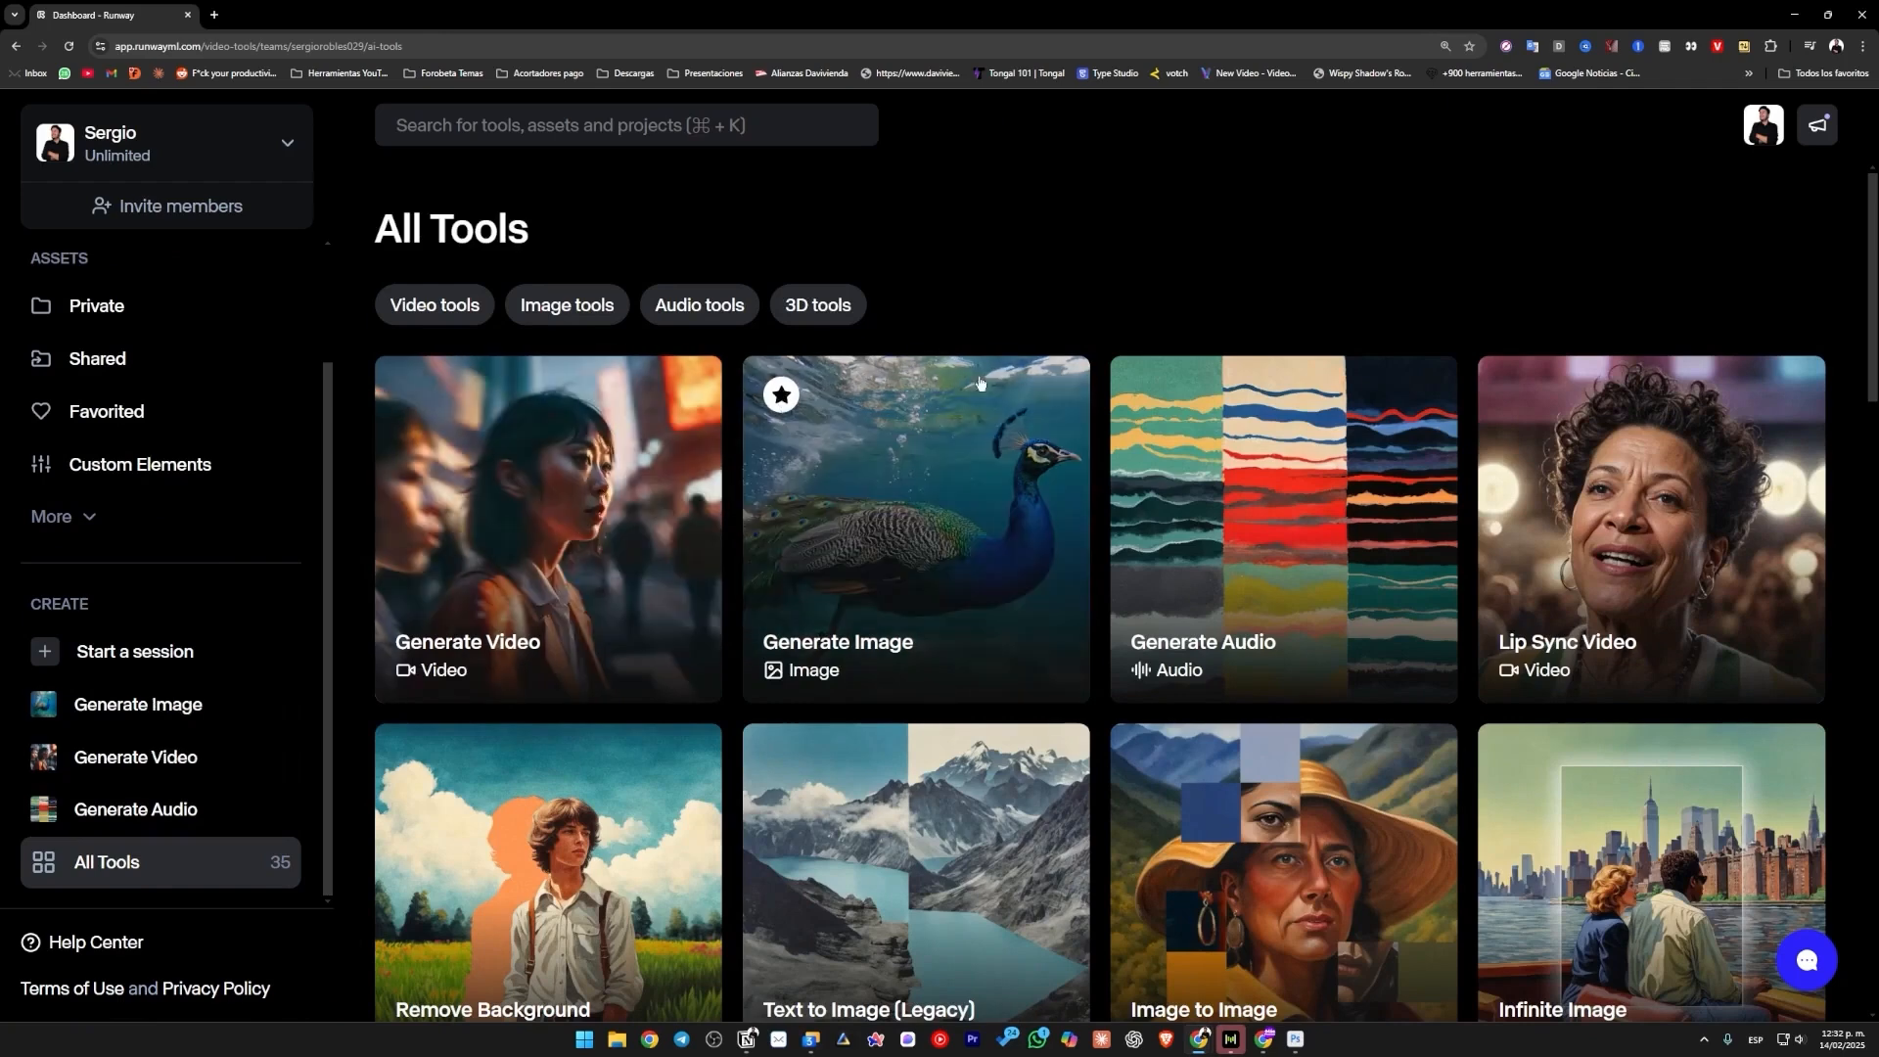
{"action": "left_click", "coordinate": [781, 395]}
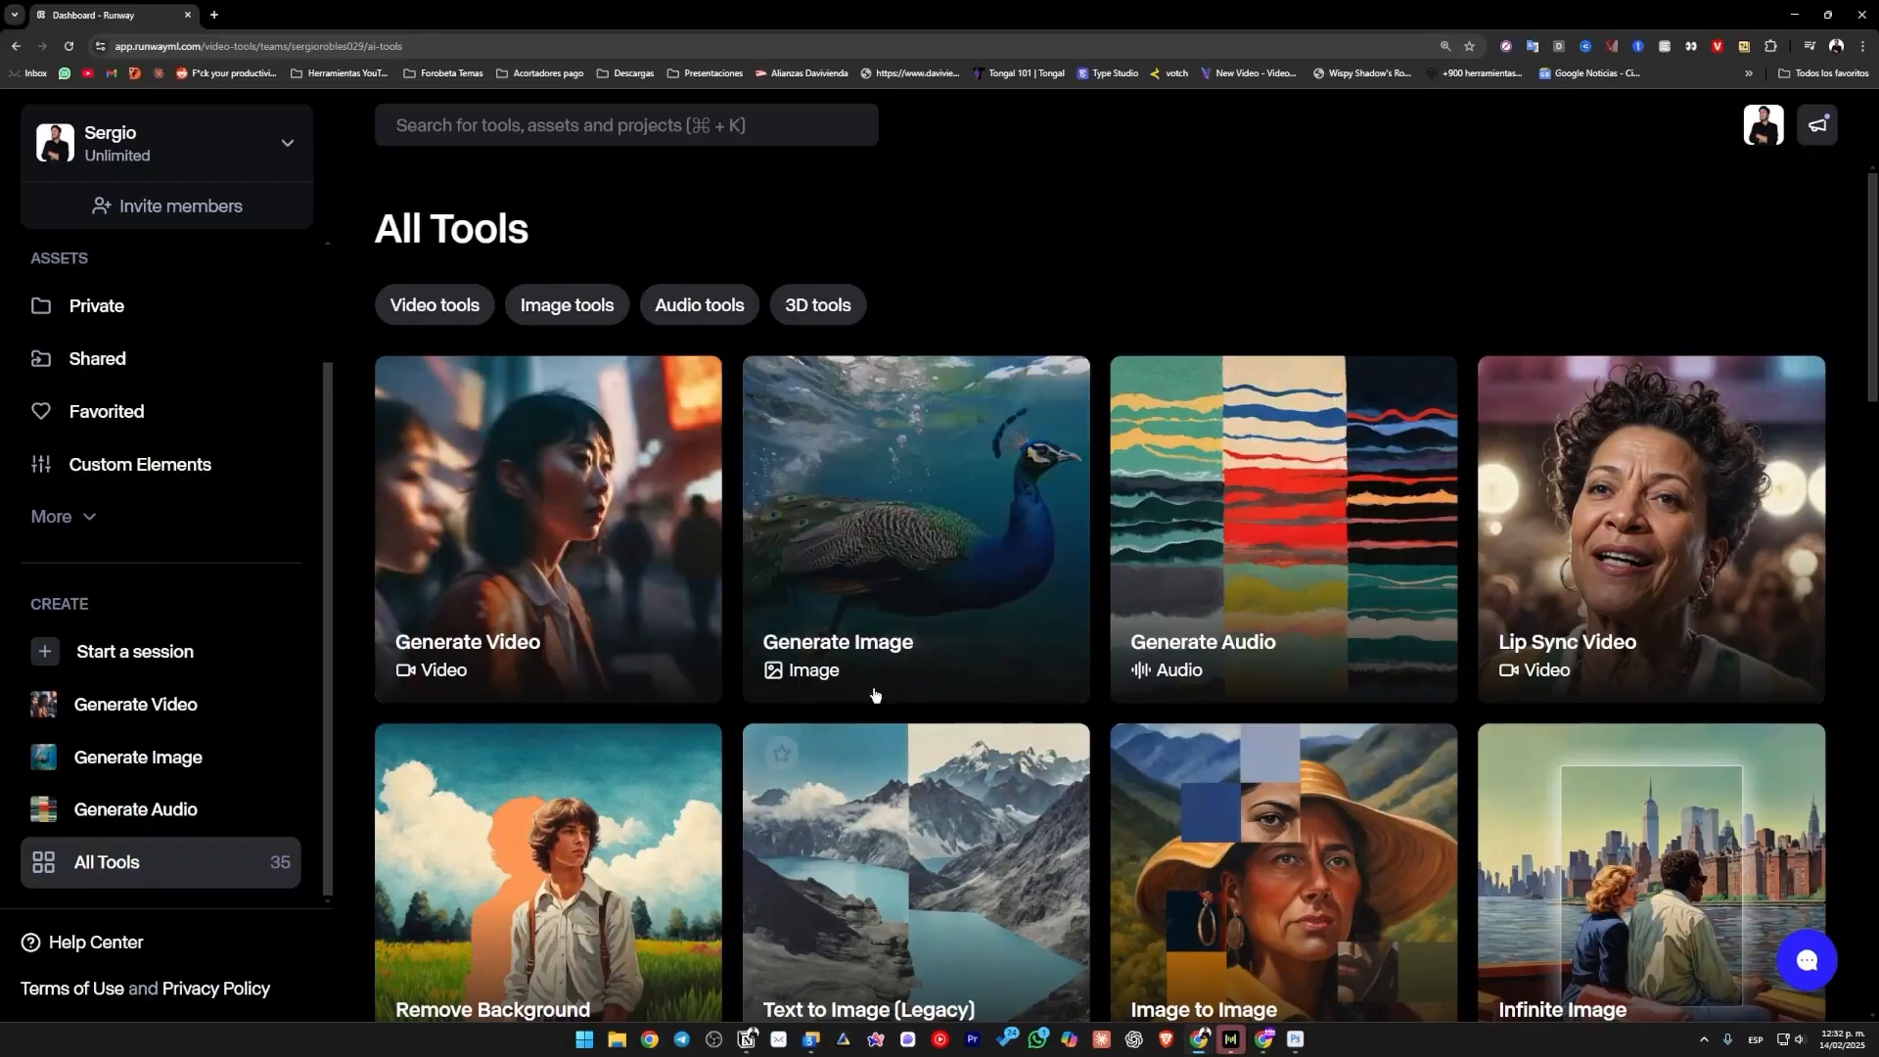
{"action": "left_click", "coordinate": [872, 690]}
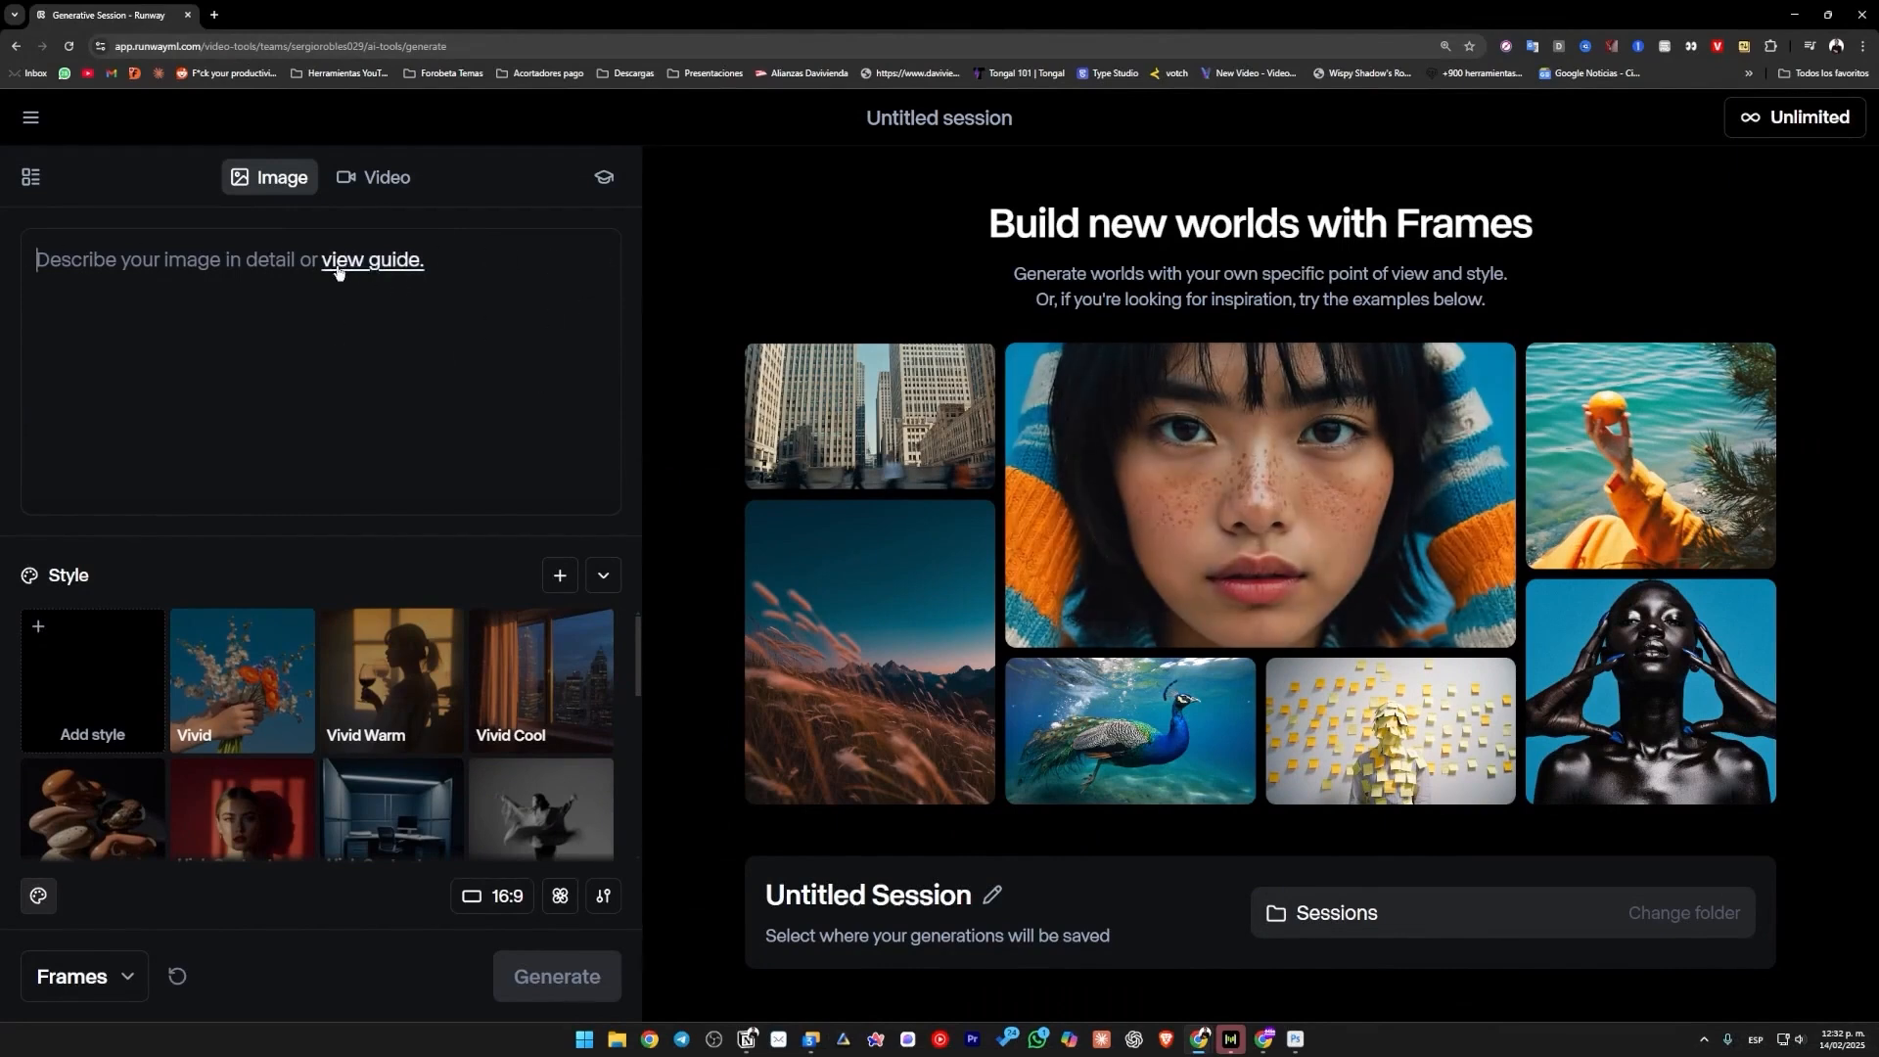
Open the Frames prompting guide and examine its prompting basics, including the detailed example prompt.
{"action": "left_click", "coordinate": [390, 261]}
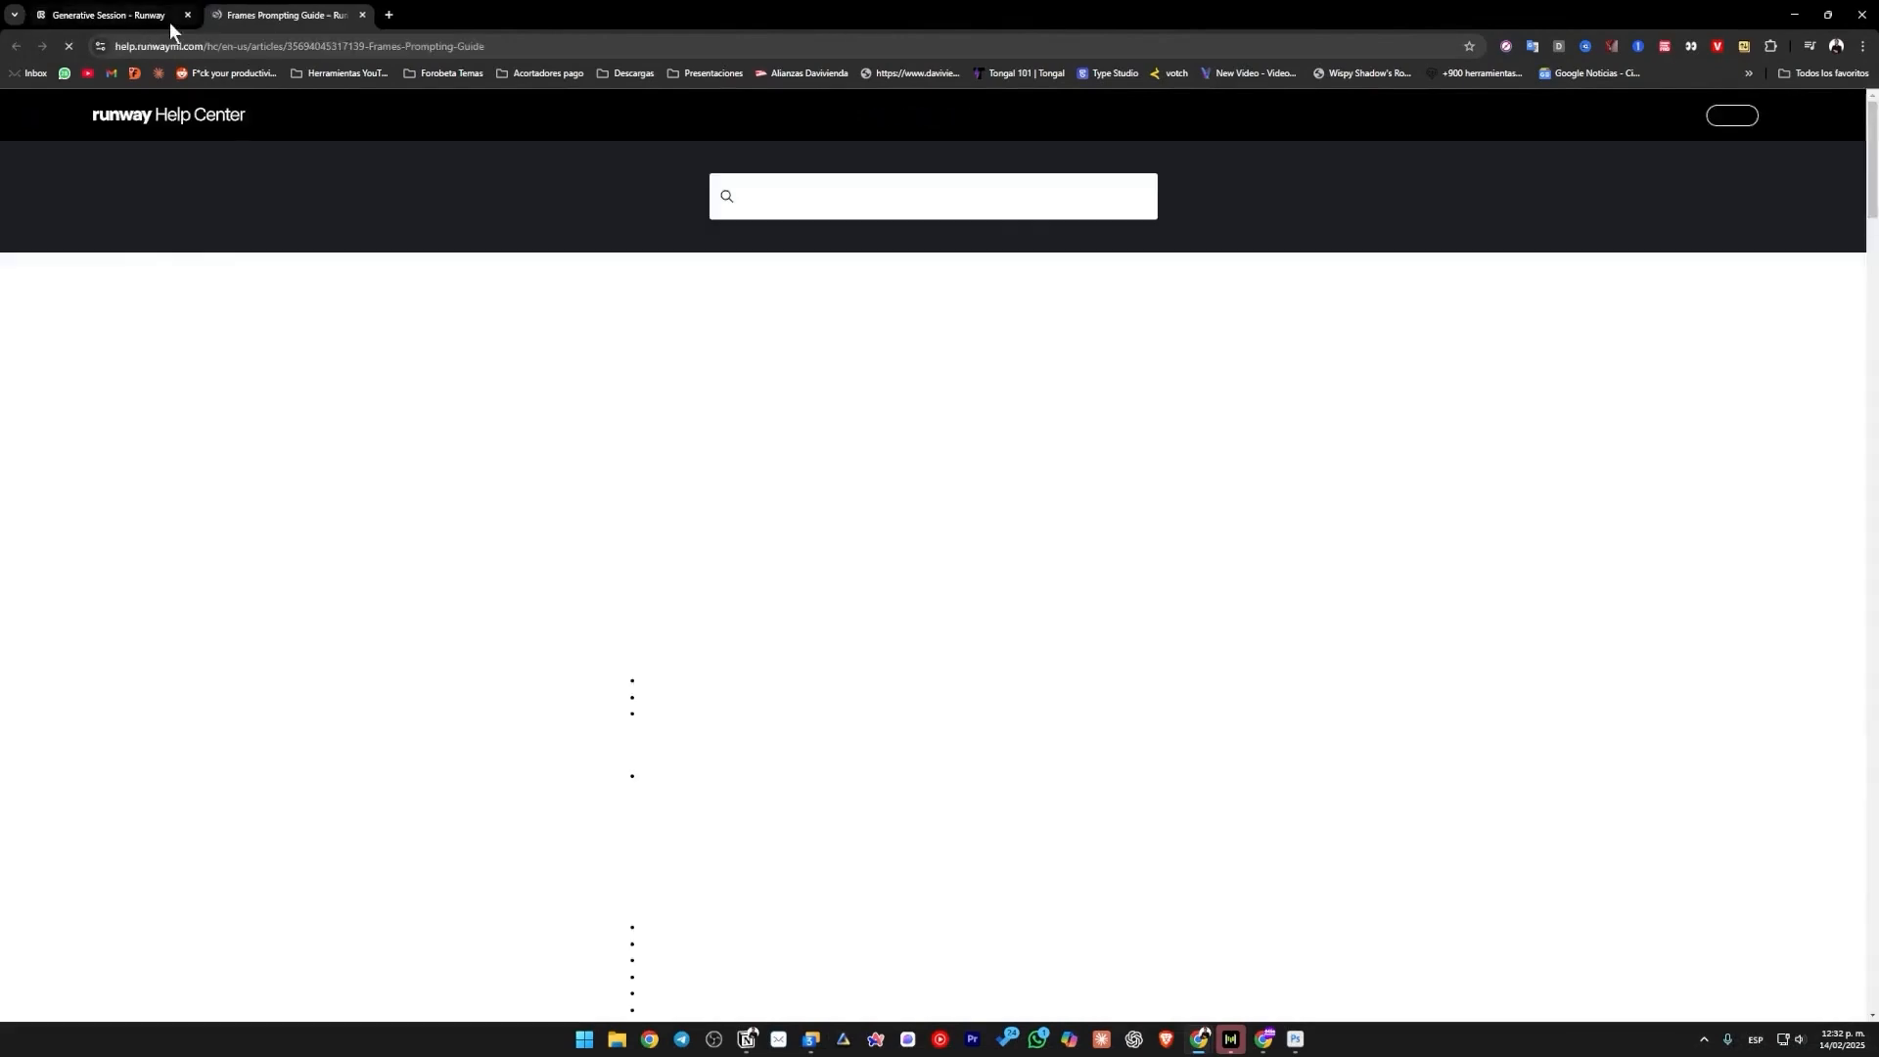
{"action": "left_click", "coordinate": [169, 16]}
{"action": "left_click", "coordinate": [390, 261]}
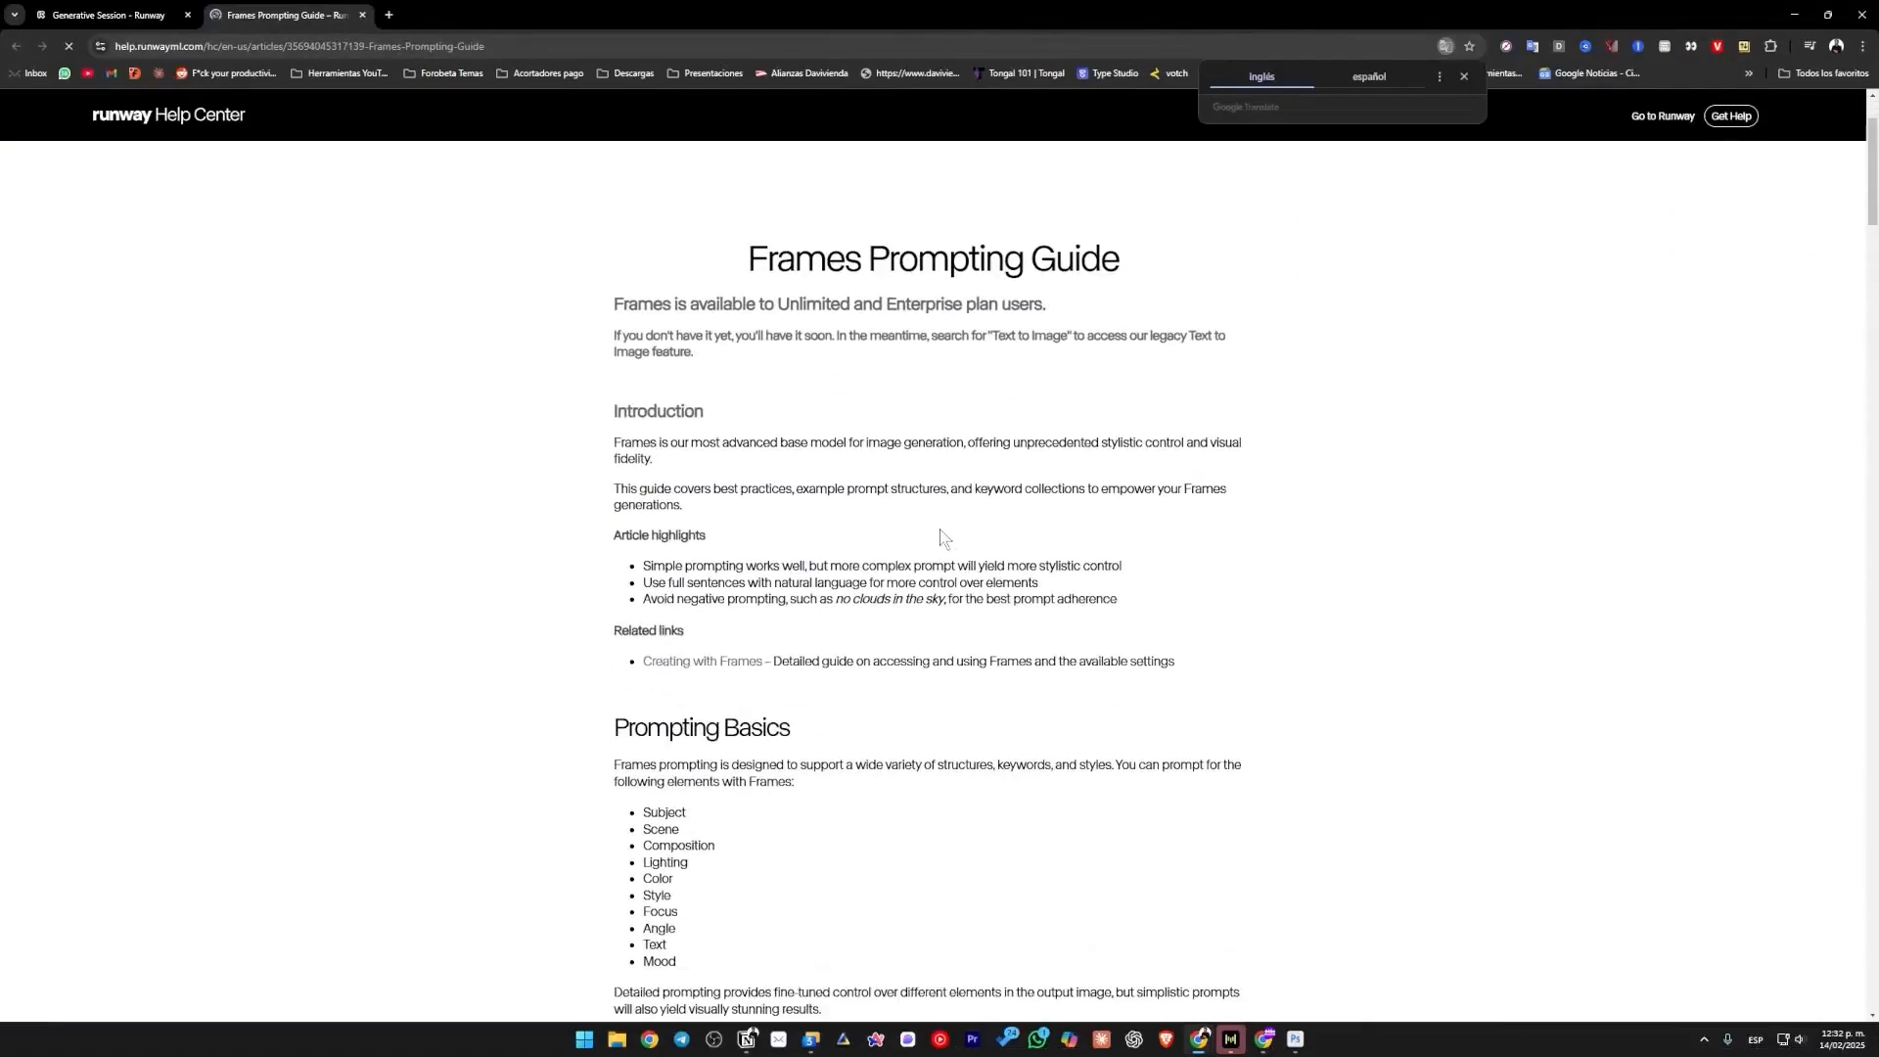
{"action": "scroll", "coordinate": [951, 515], "scroll_direction": "down", "scroll_amount": 5}
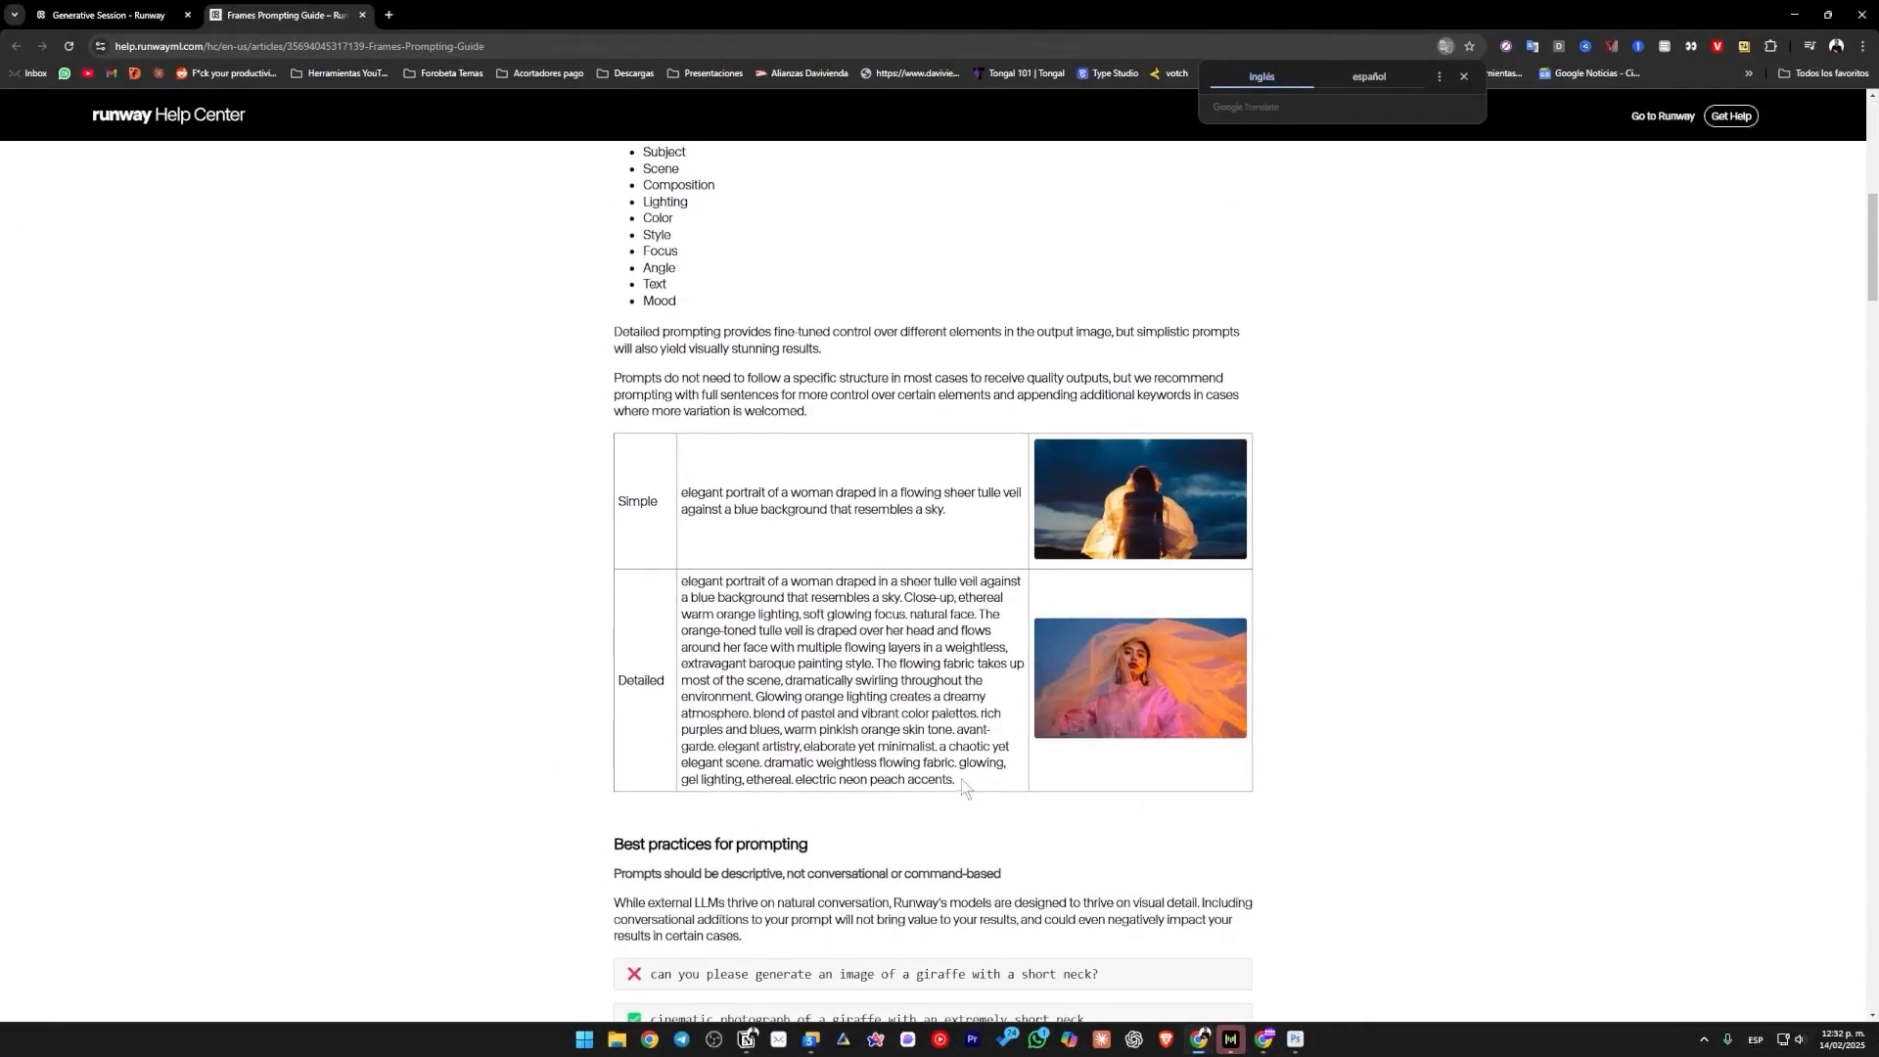
{"action": "left_click_drag", "start_coordinate": [964, 786], "coordinate": [676, 579]}
Read the guide's best practices on descriptive prompts and positive phrasing, including the giraffe examples.
{"action": "scroll", "coordinate": [915, 525], "scroll_direction": "down", "scroll_amount": 7}
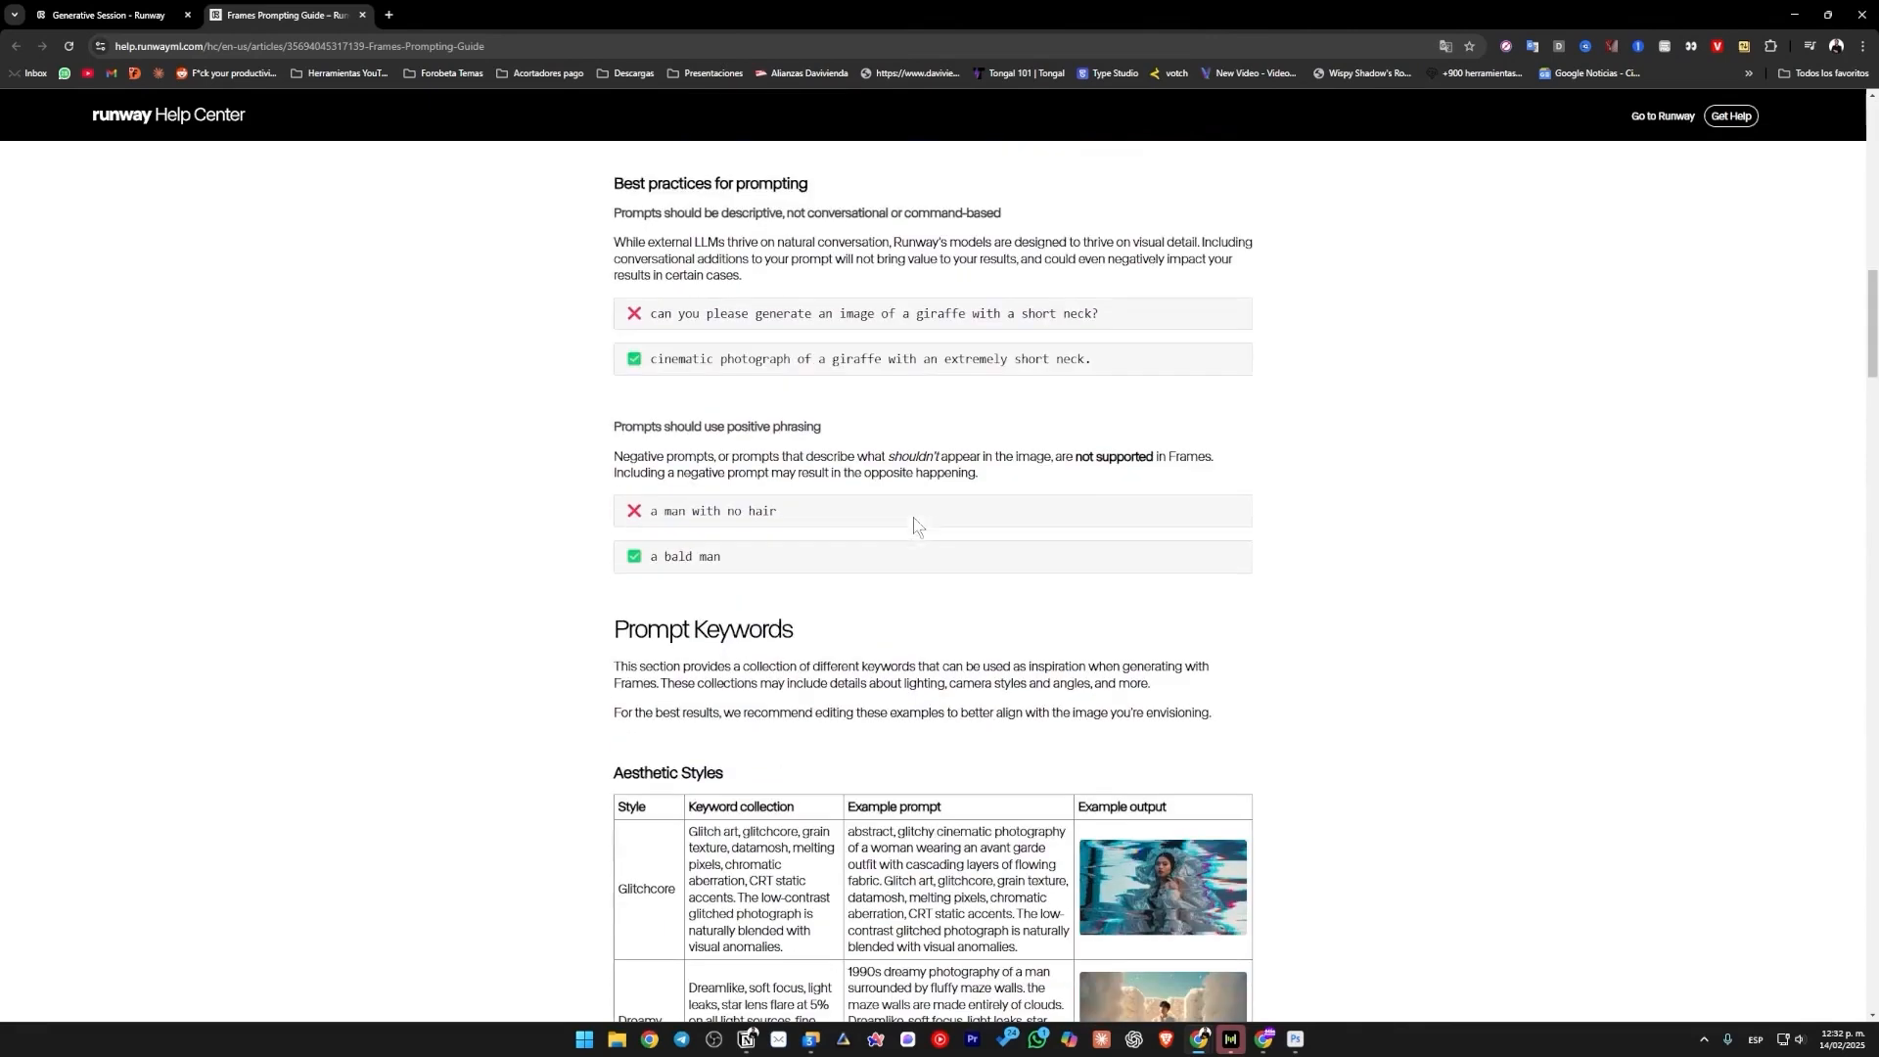
{"action": "scroll", "coordinate": [856, 537], "scroll_direction": "up", "scroll_amount": 2}
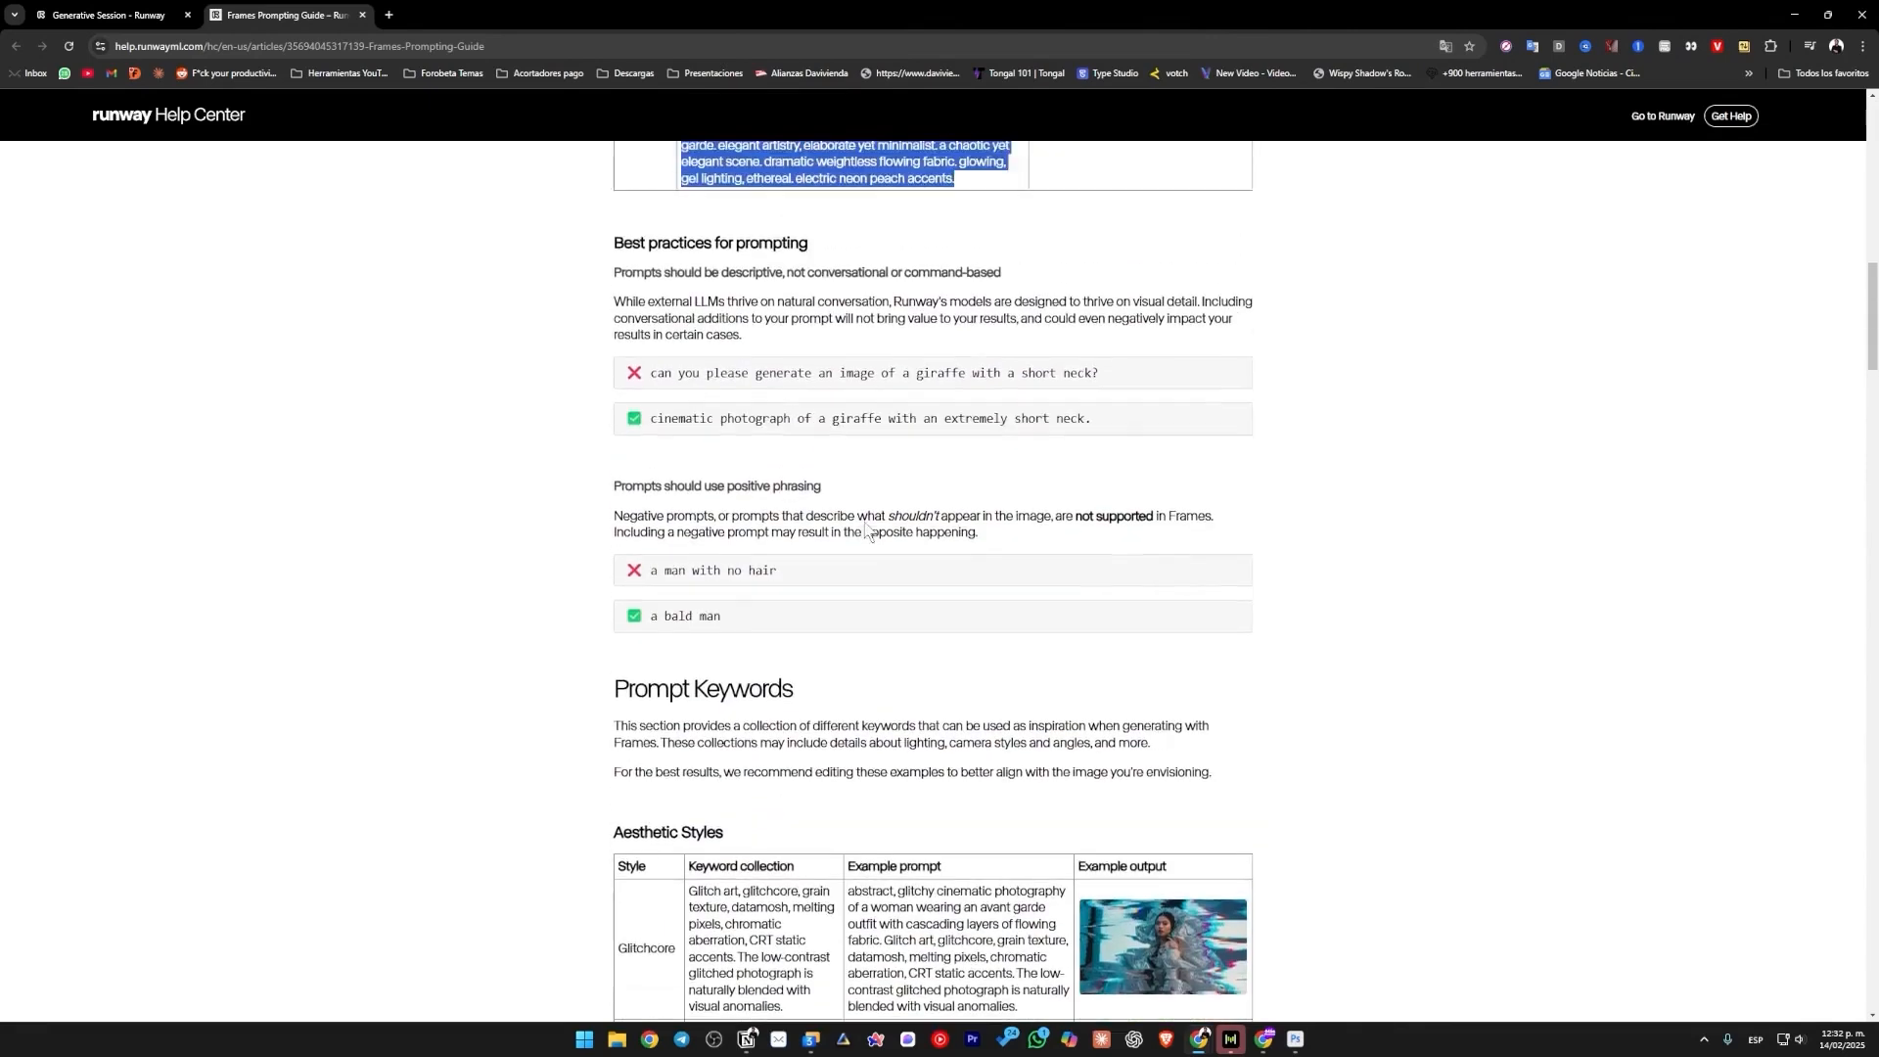
{"action": "left_click_drag", "start_coordinate": [915, 452], "coordinate": [632, 460]}
{"action": "left_click", "coordinate": [923, 525]}
{"action": "left_click_drag", "start_coordinate": [1098, 517], "coordinate": [631, 495]}
{"action": "left_click", "coordinate": [965, 574]}
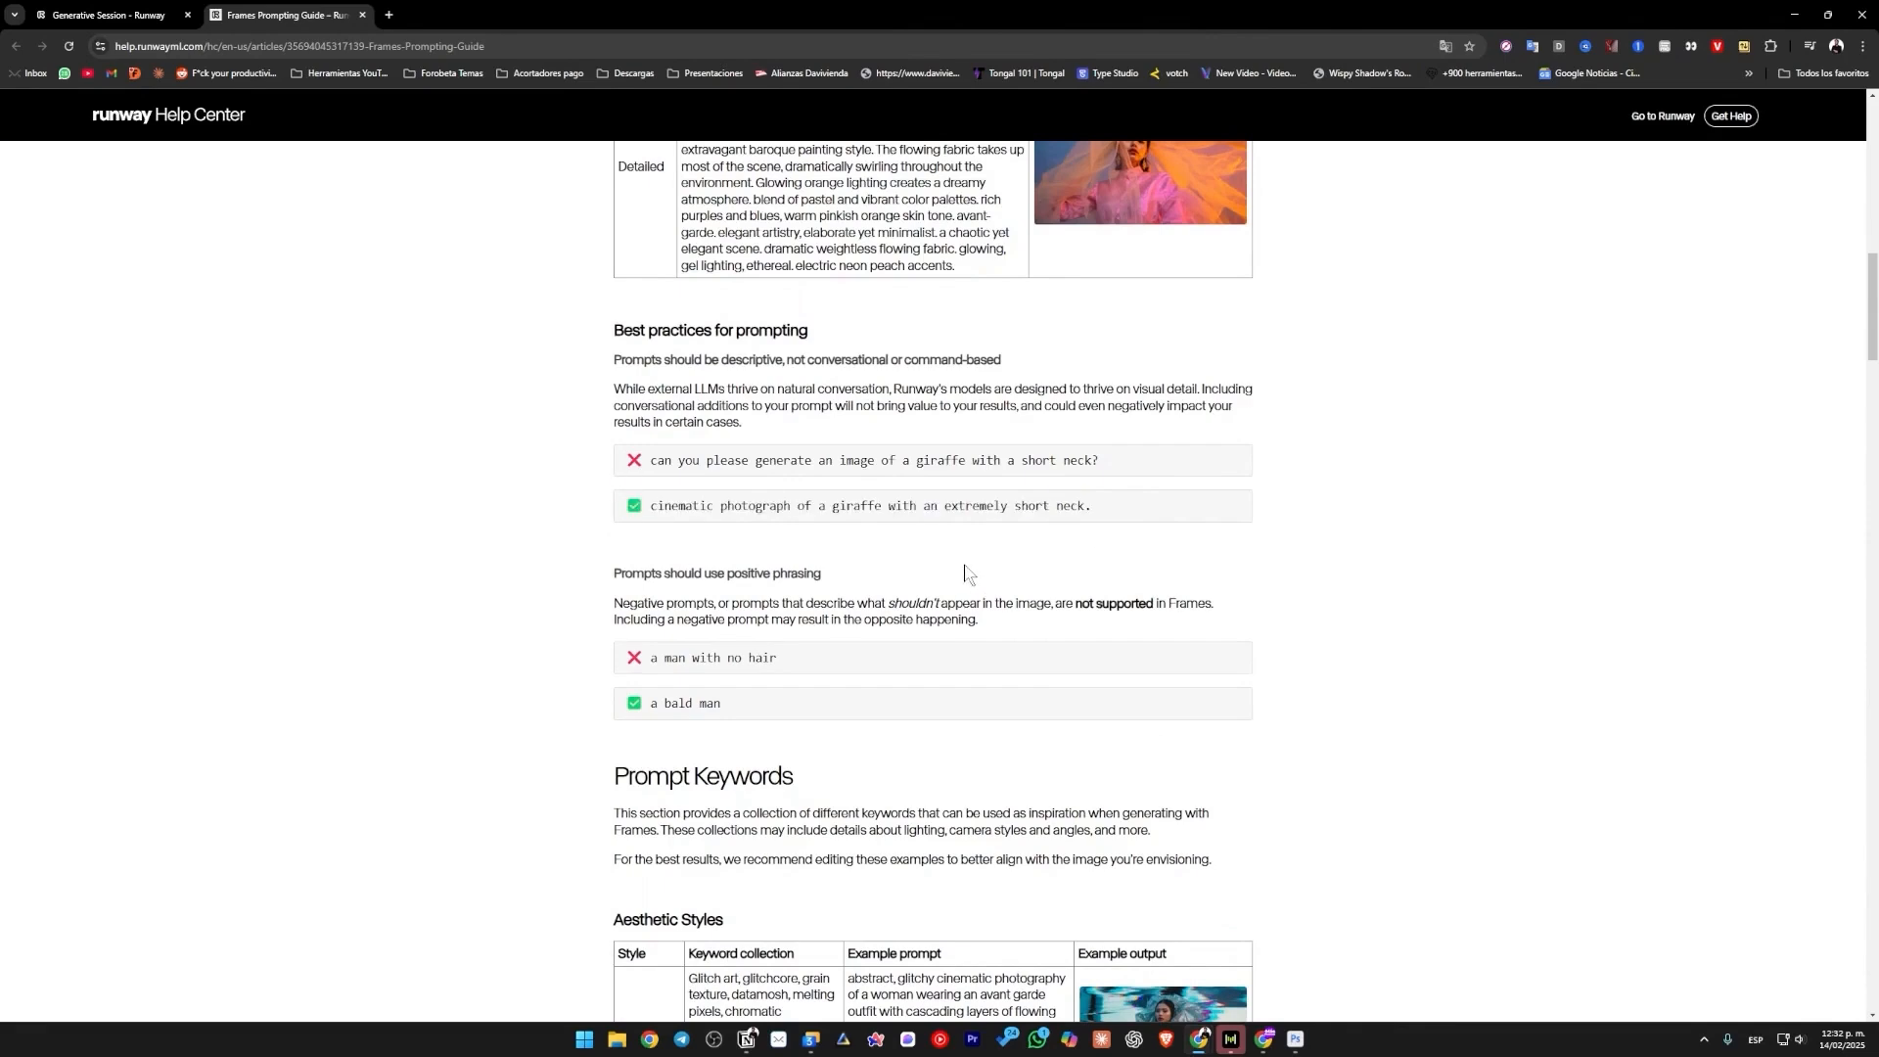
Look through the guide's prompt keyword tables for aesthetic, art, composition, and camera and film styles.
{"action": "scroll", "coordinate": [965, 574], "scroll_direction": "down", "scroll_amount": 4}
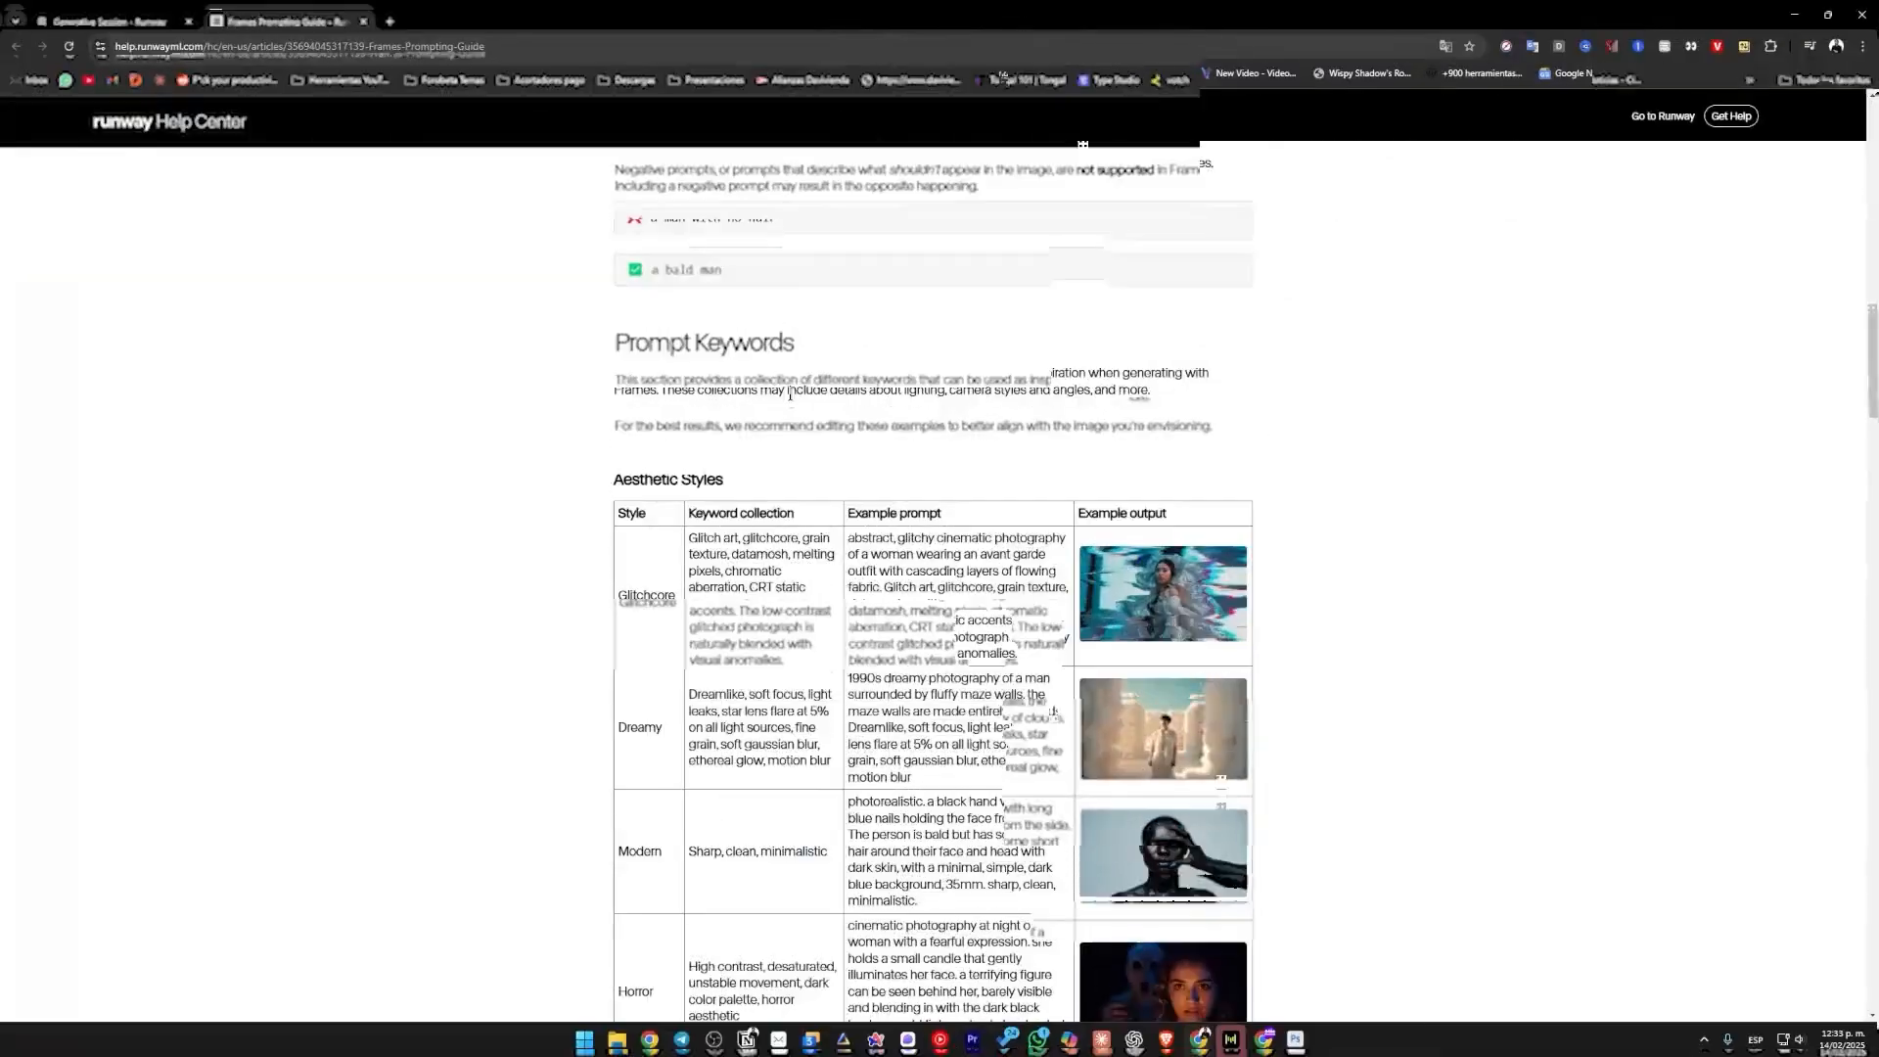
{"action": "scroll", "coordinate": [1586, 591], "scroll_direction": "down", "scroll_amount": 5}
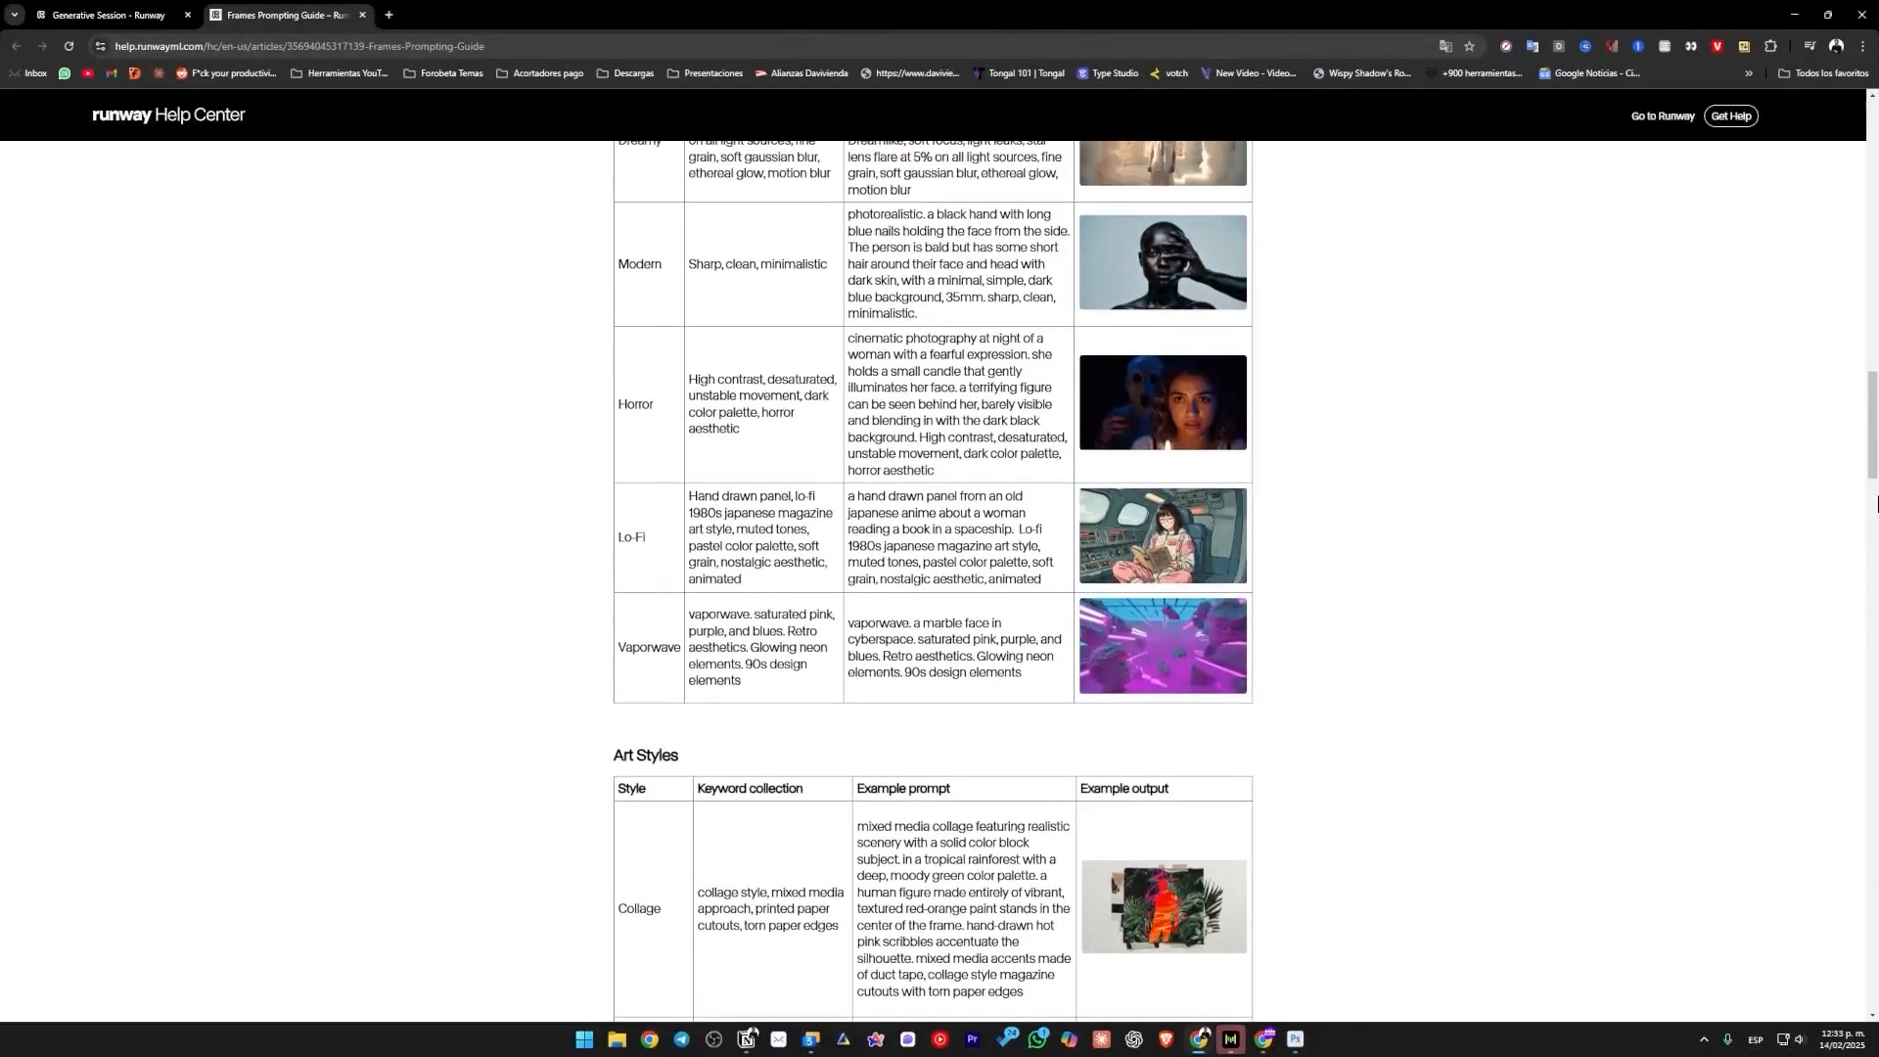
{"action": "scroll", "coordinate": [1874, 483], "scroll_direction": "down", "scroll_amount": 1}
{"action": "scroll", "coordinate": [1443, 629], "scroll_direction": "down", "scroll_amount": 10}
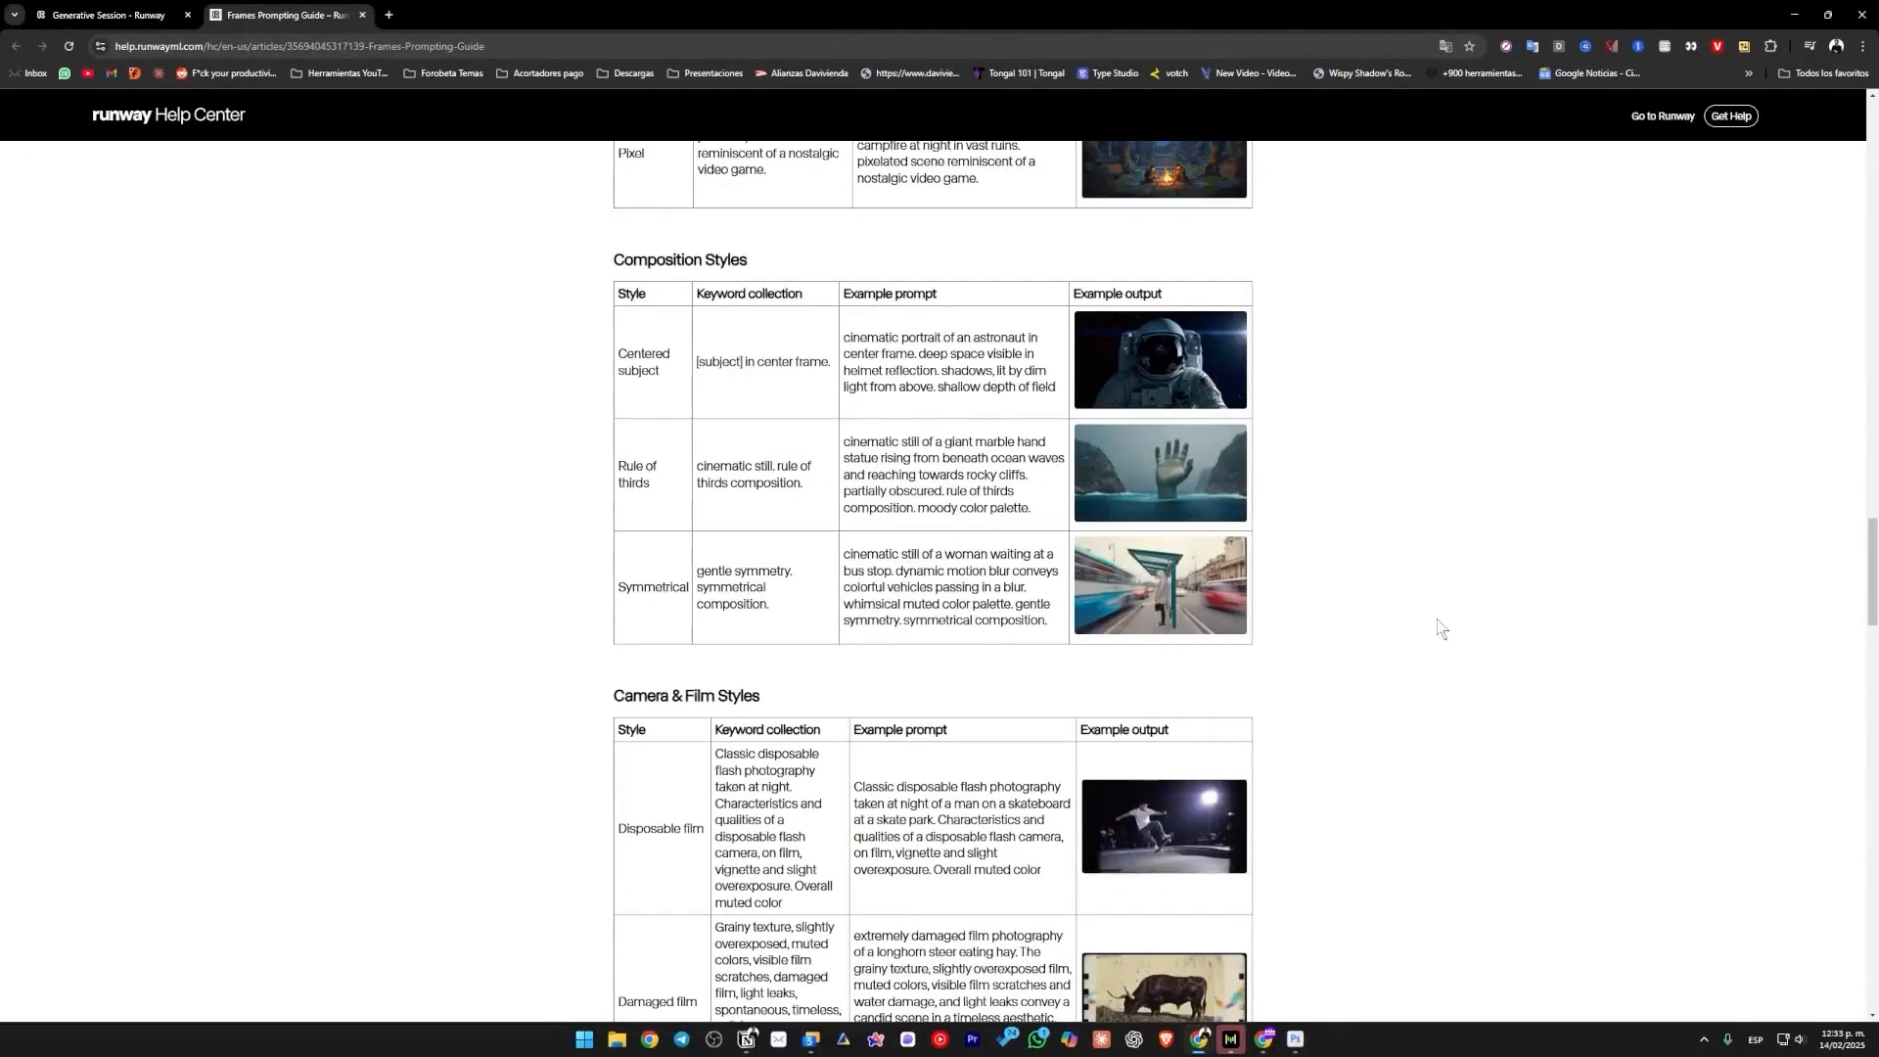
{"action": "scroll", "coordinate": [972, 587], "scroll_direction": "down", "scroll_amount": 3}
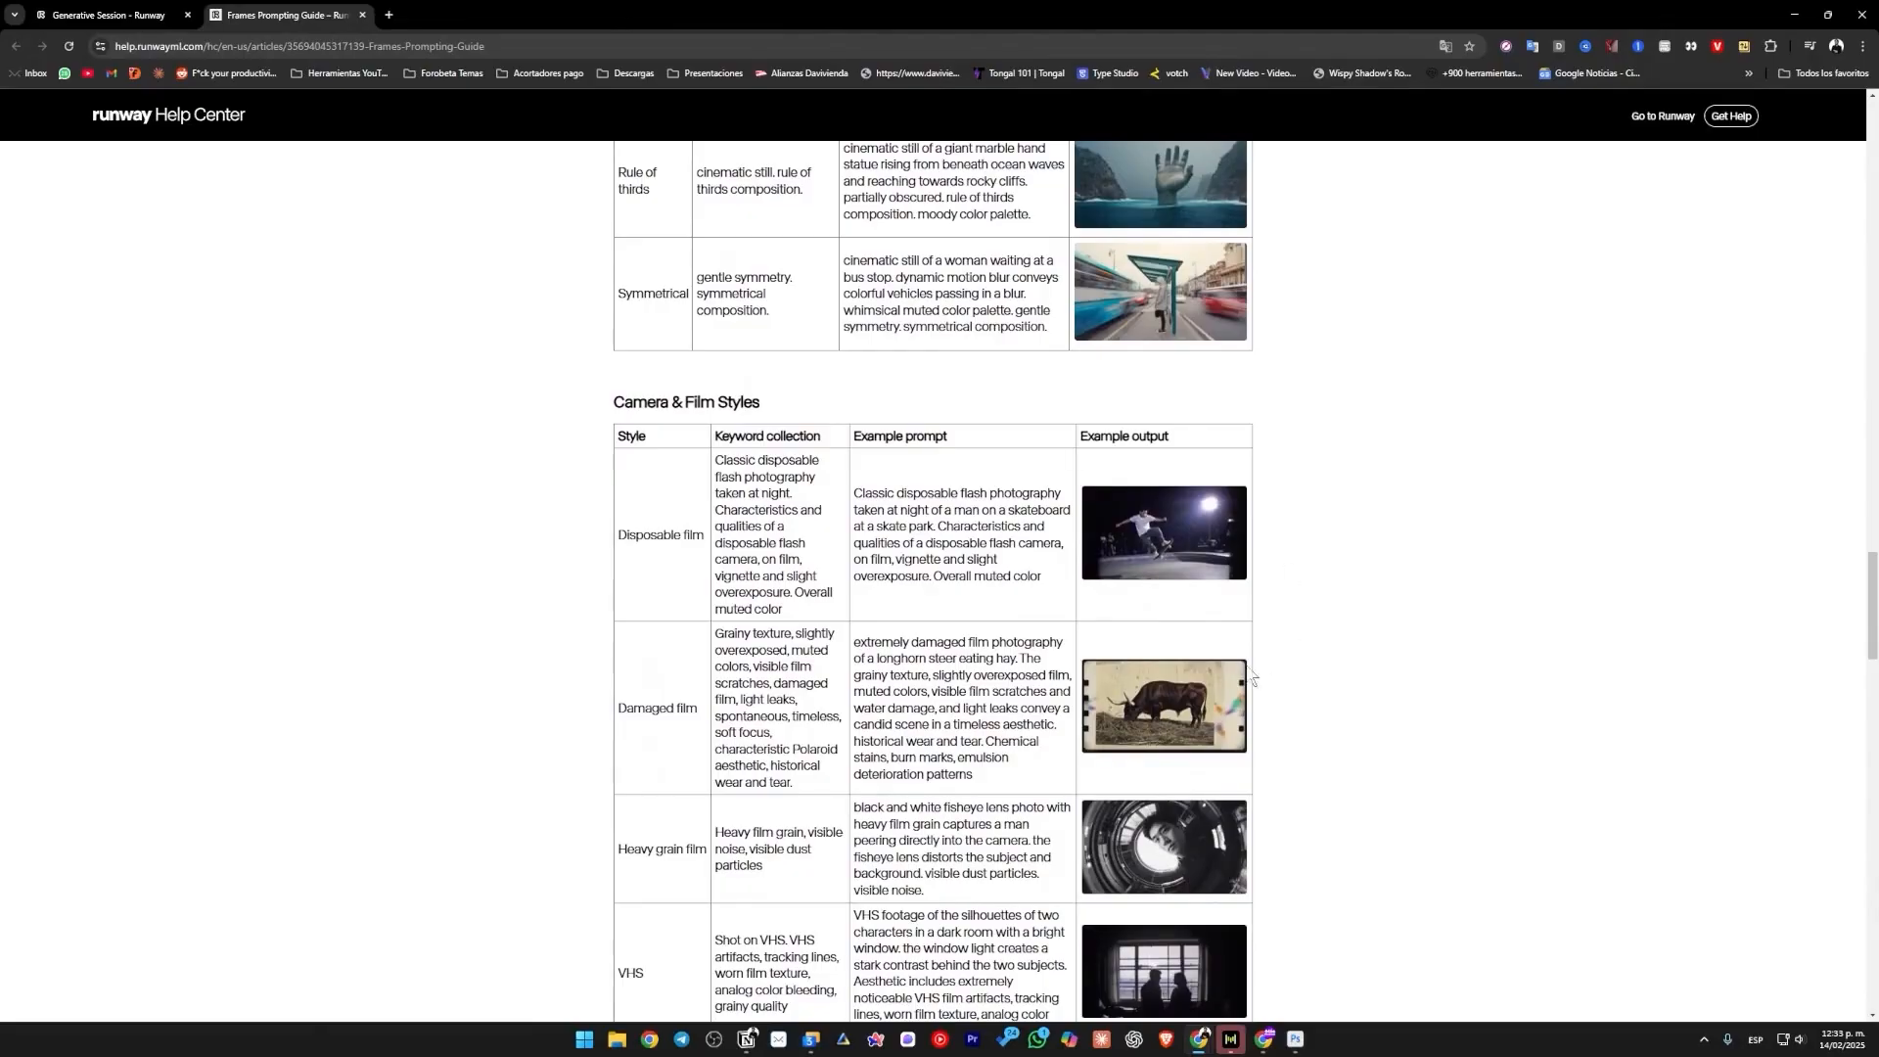
Open ChatGPT's GPT directory in a new browser tab and search for "runway image".
{"action": "key", "text": "ctrl+t"}
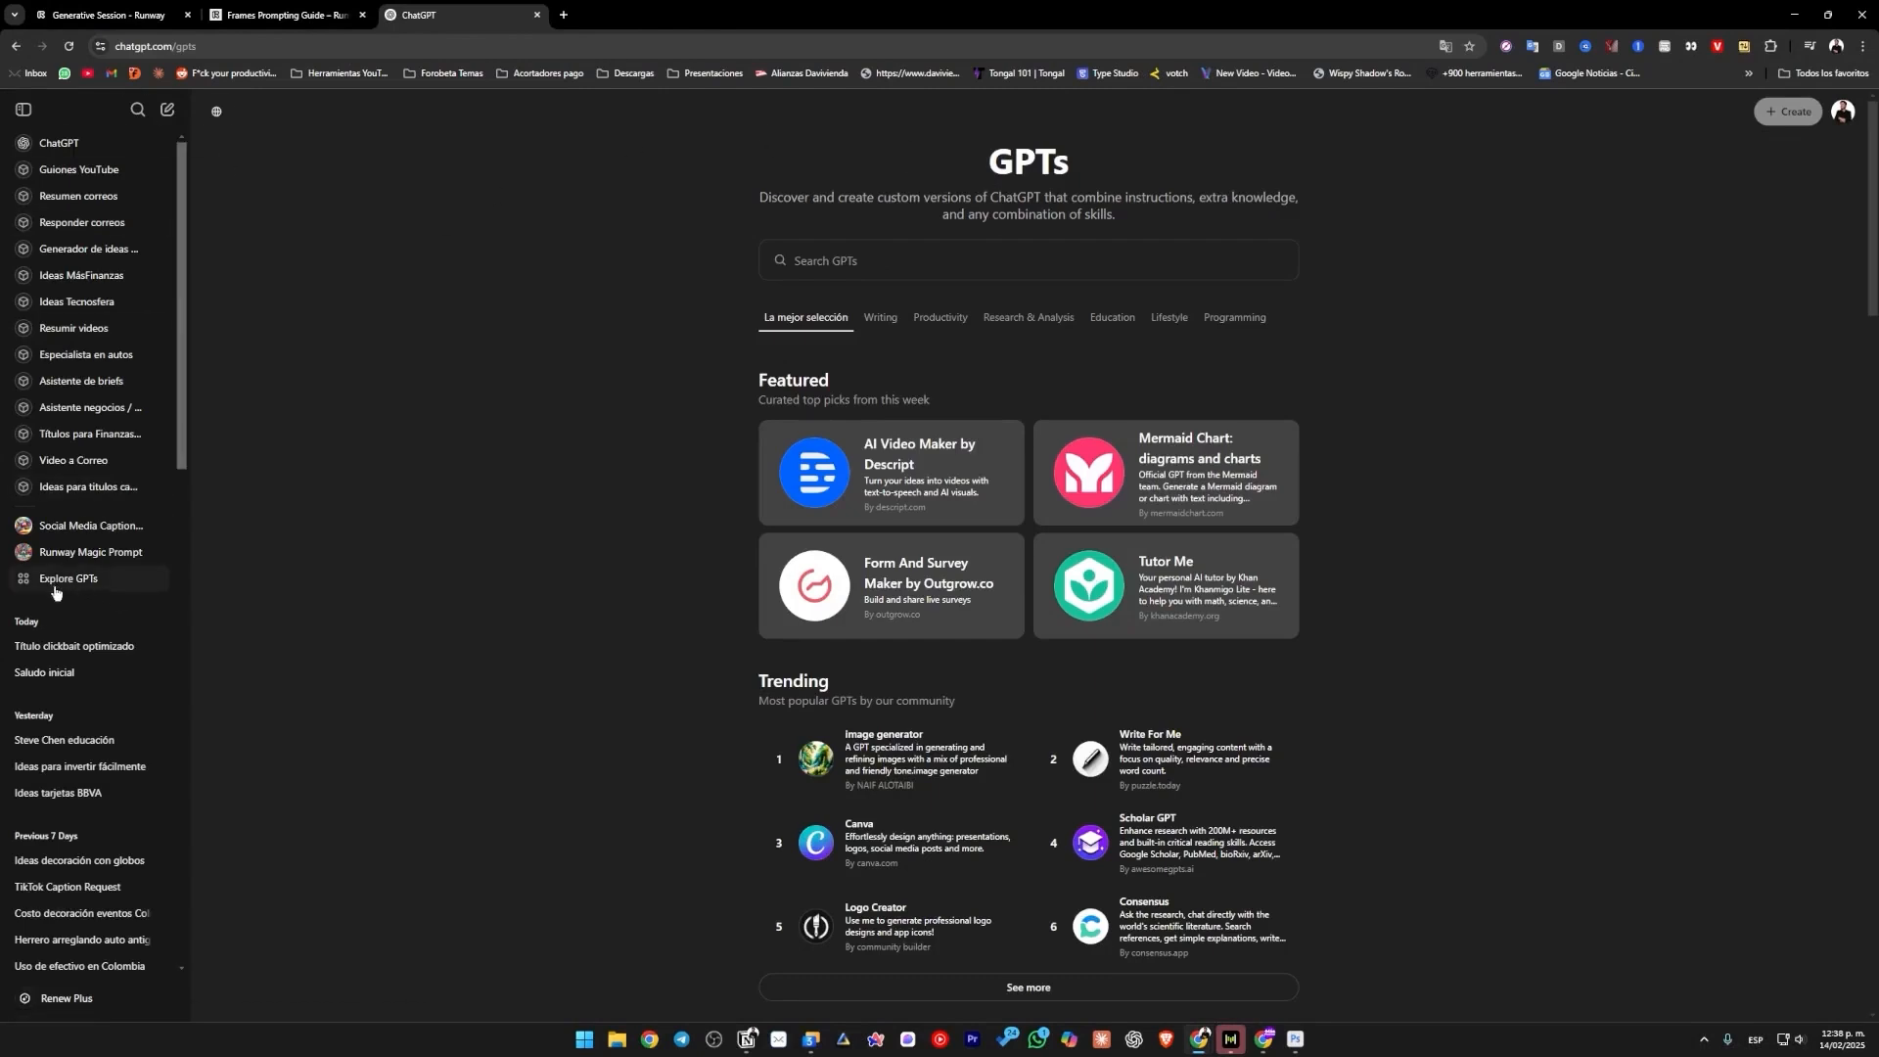
{"action": "left_click", "coordinate": [23, 108]}
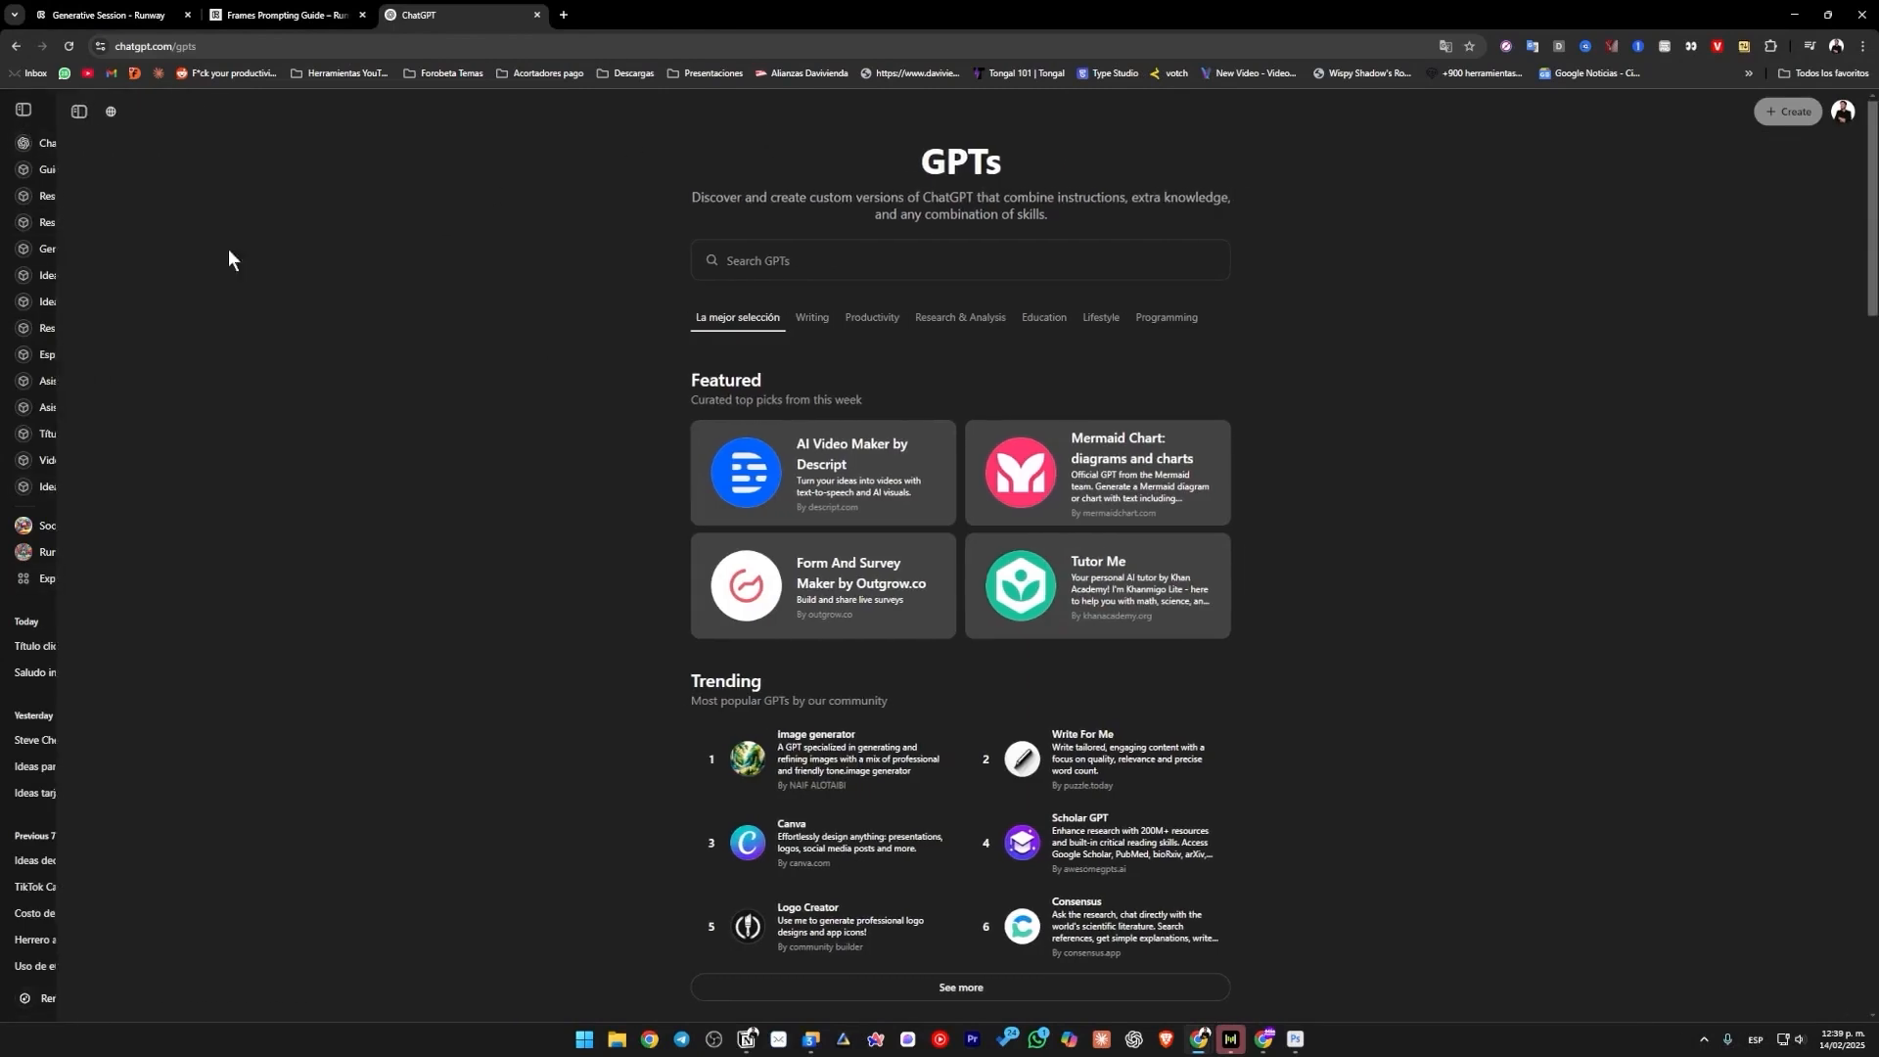
{"action": "left_click", "coordinate": [762, 263]}
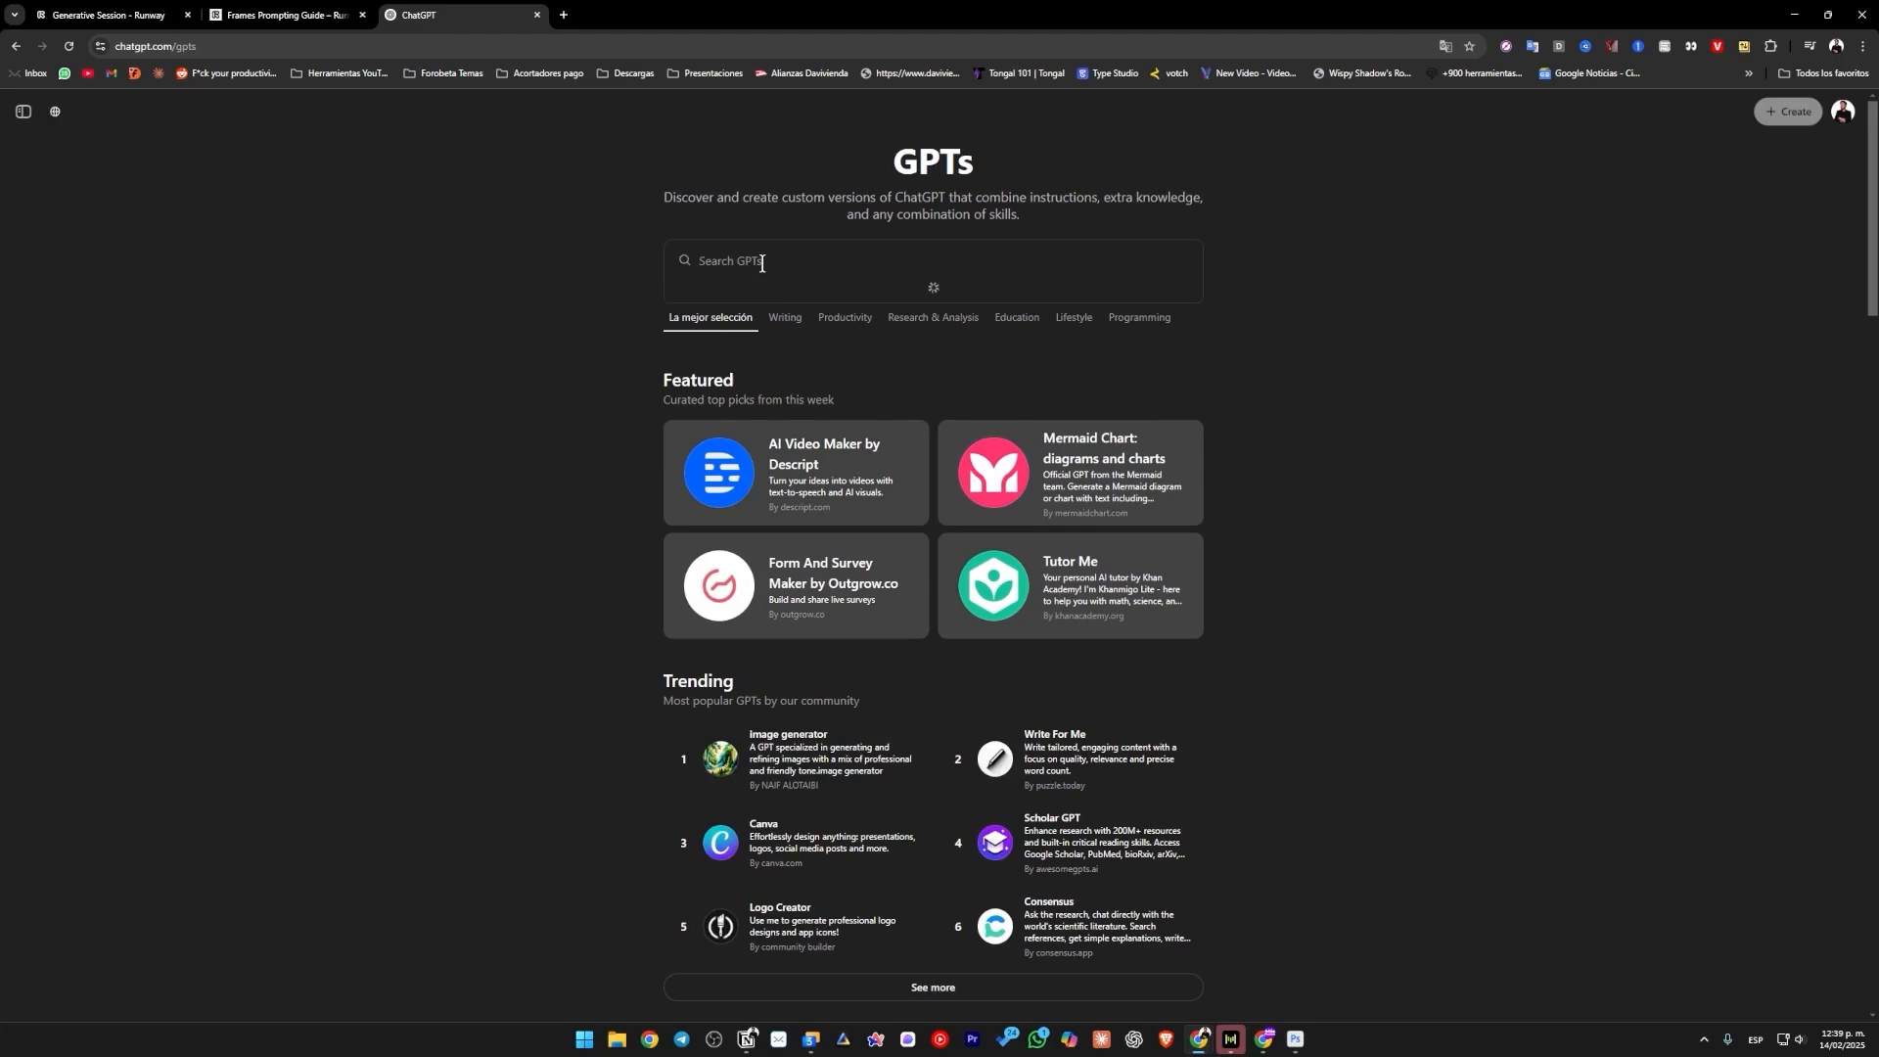
{"action": "type", "text": "runway"}
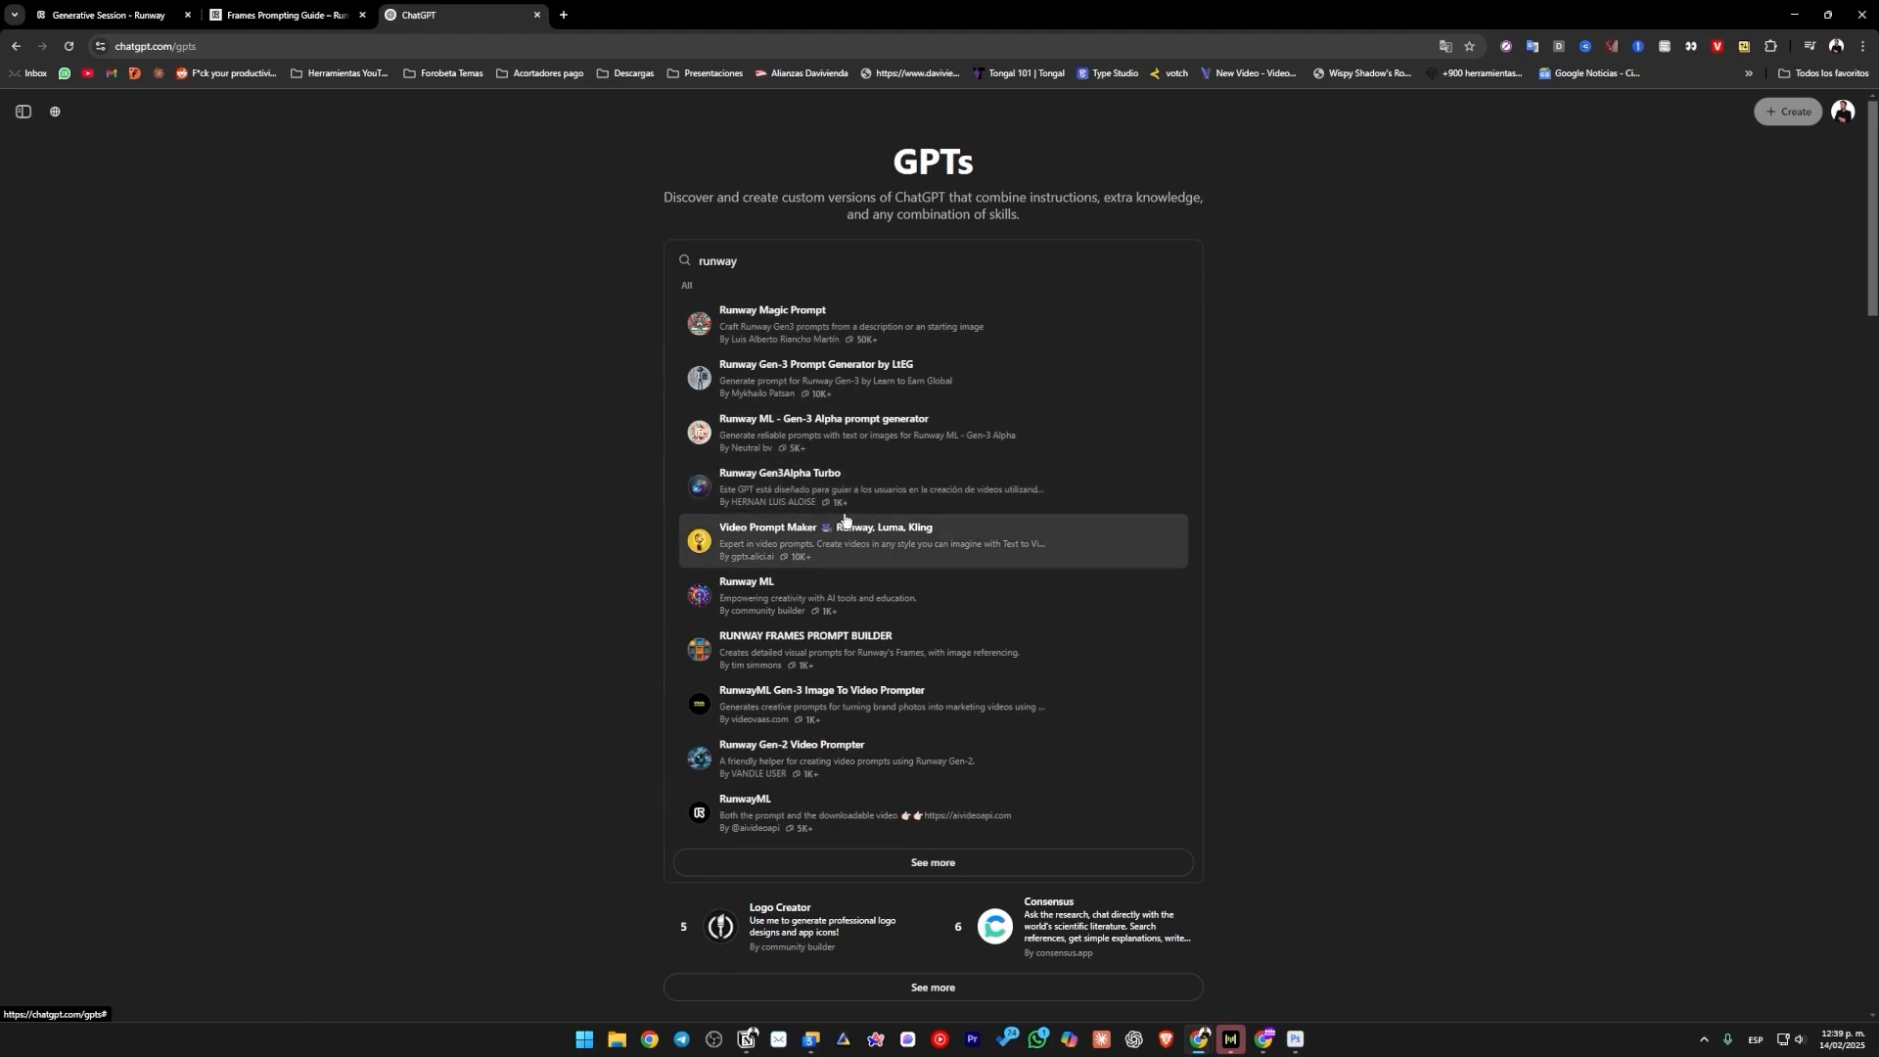
{"action": "left_click", "coordinate": [834, 265]}
{"action": "type", "text": "image"}
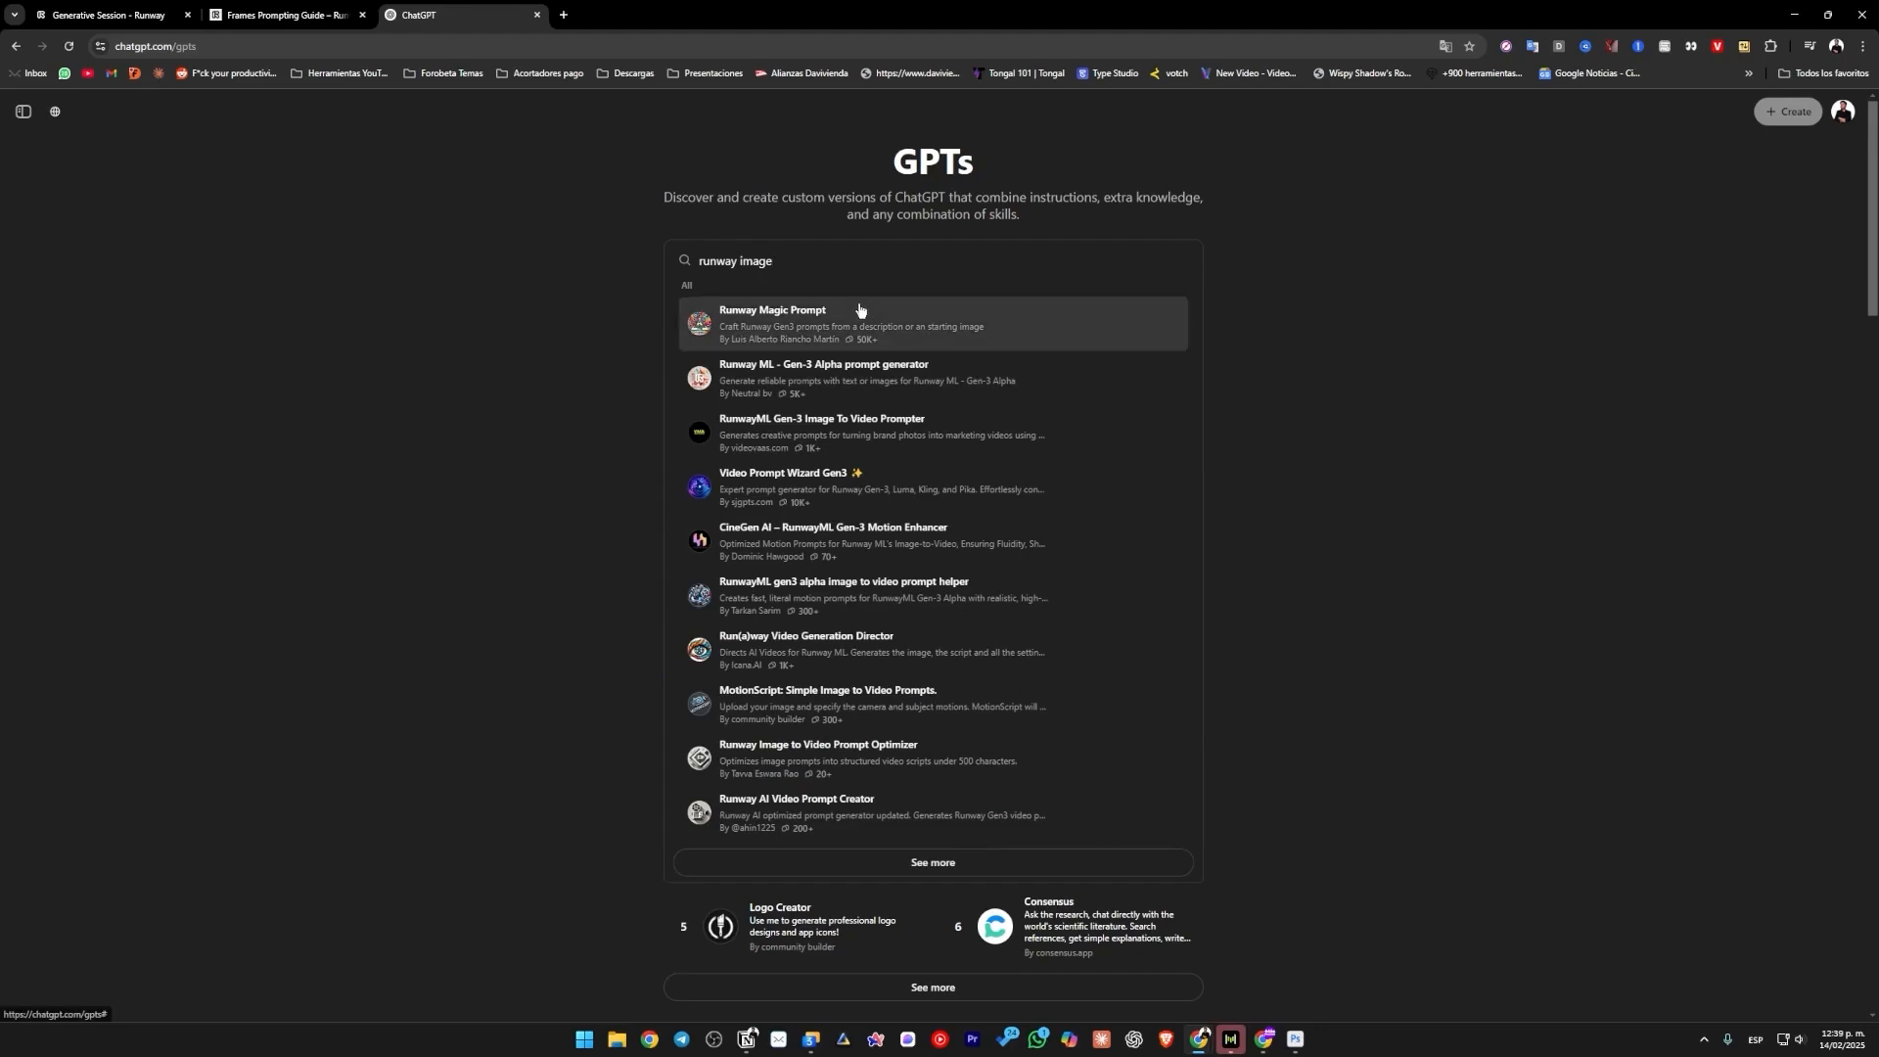
Refine the GPT search with "generate image" and start a chat with Runway ML - Gen-3 Alpha prompt generator.
{"action": "key", "text": "BackSpace"}
{"action": "key", "text": "BackSpace"}
{"action": "key", "text": "BackSpace"}
{"action": "key", "text": "BackSpace"}
{"action": "key", "text": "BackSpace"}
{"action": "type", "text": "generate image"}
{"action": "left_click", "coordinate": [844, 330]}
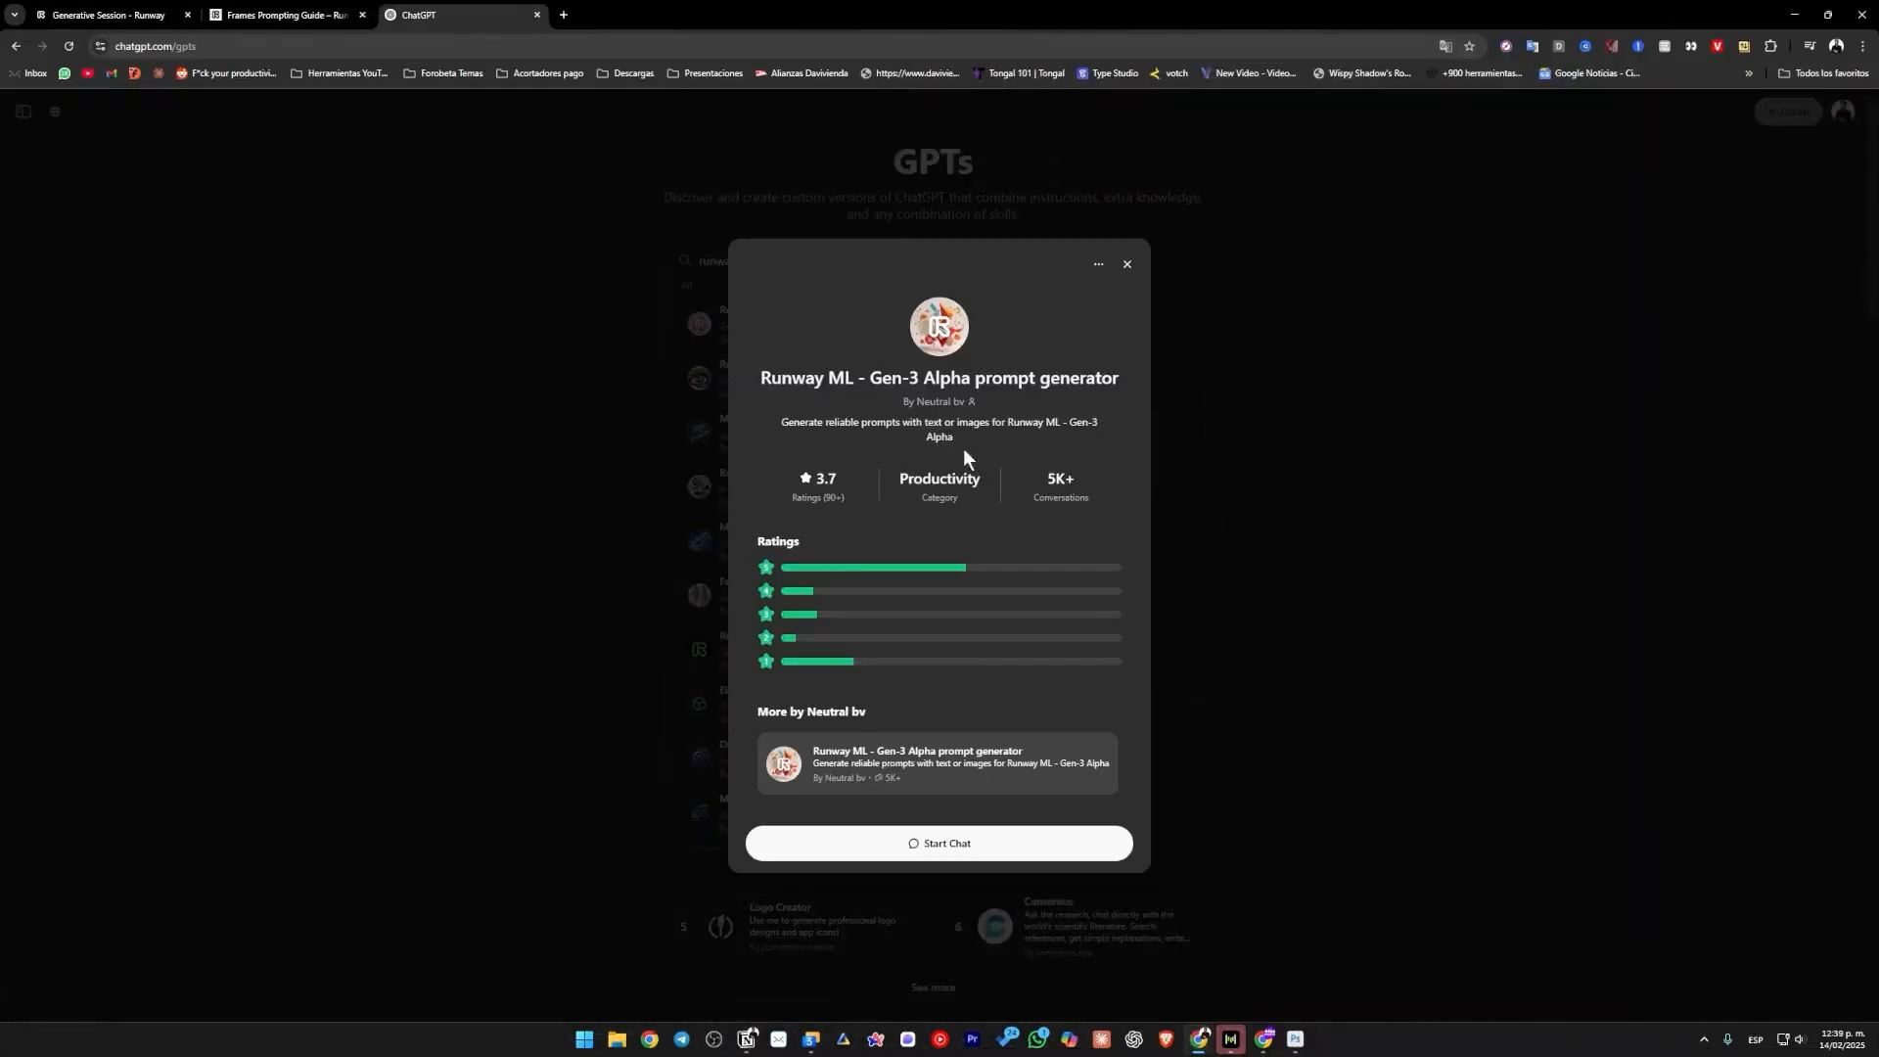
{"action": "left_click", "coordinate": [944, 848]}
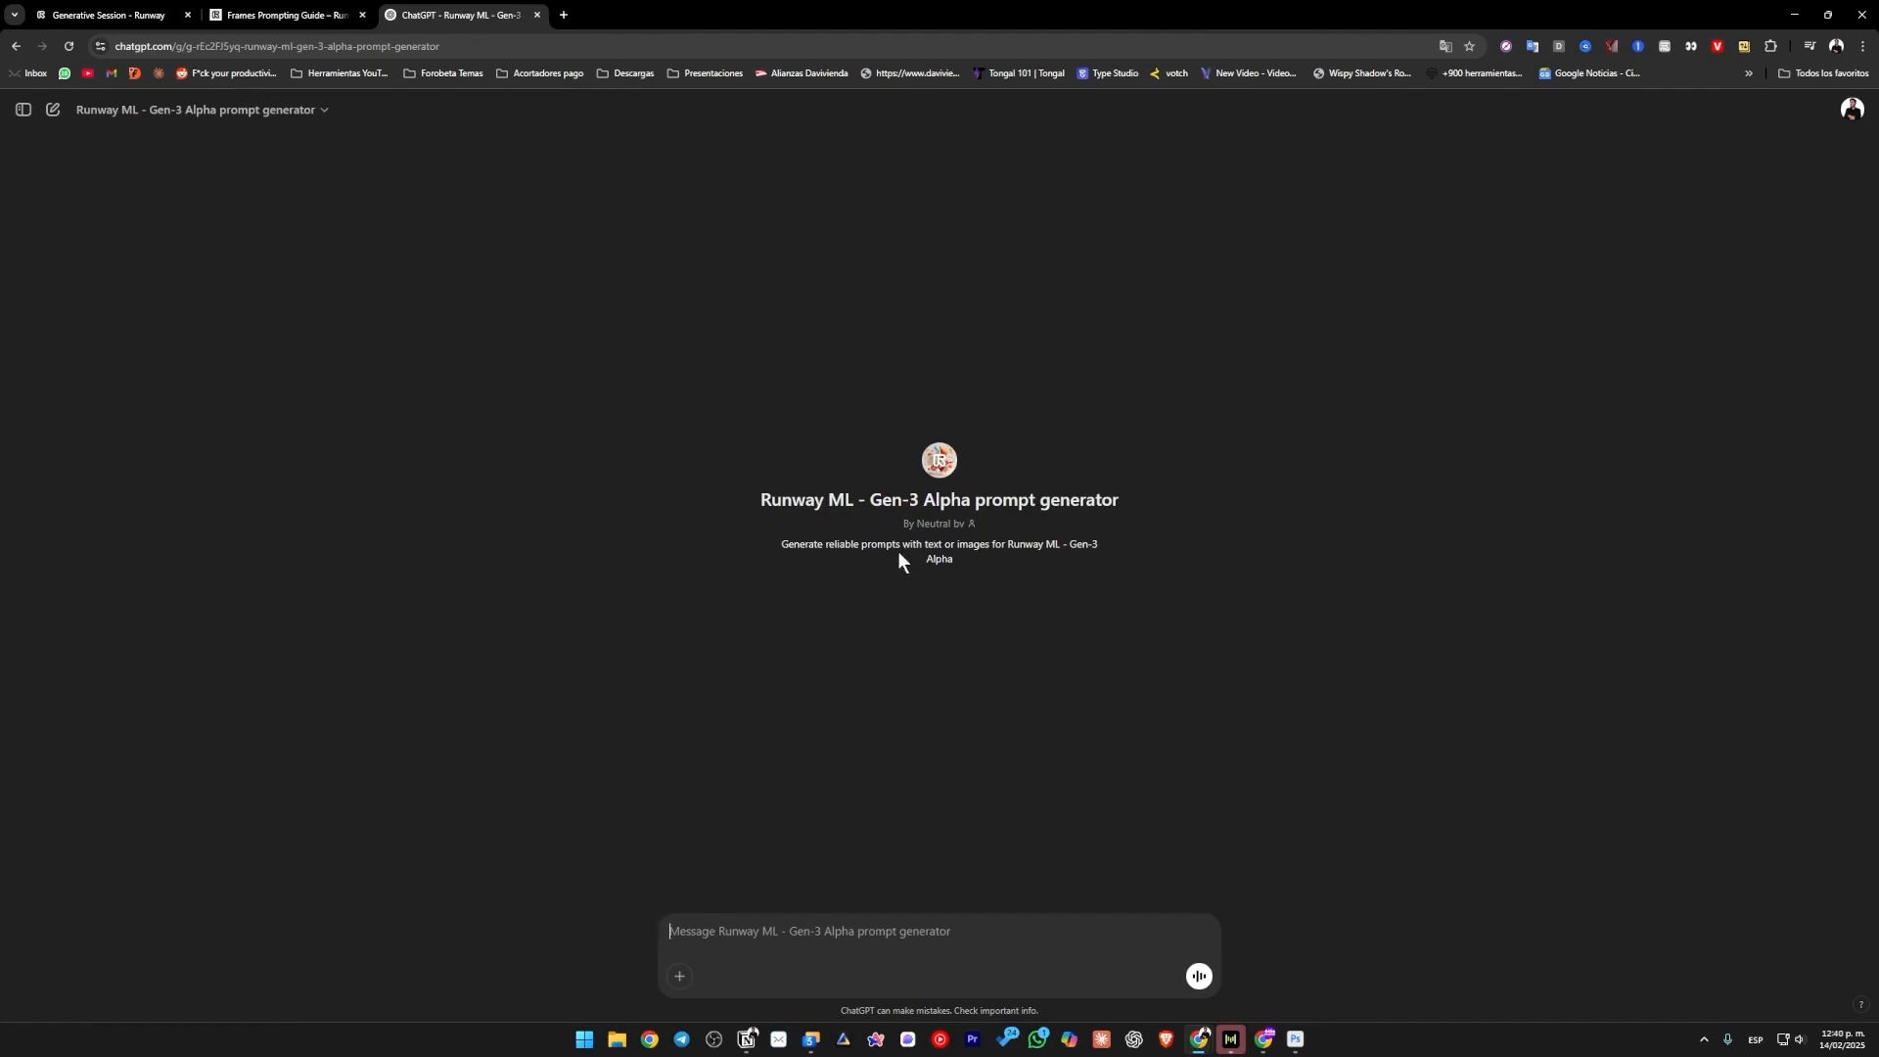
Send the idea "flying car in a paradise" to the prompt generator.
{"action": "type", "text": "flying car in a paradise"}
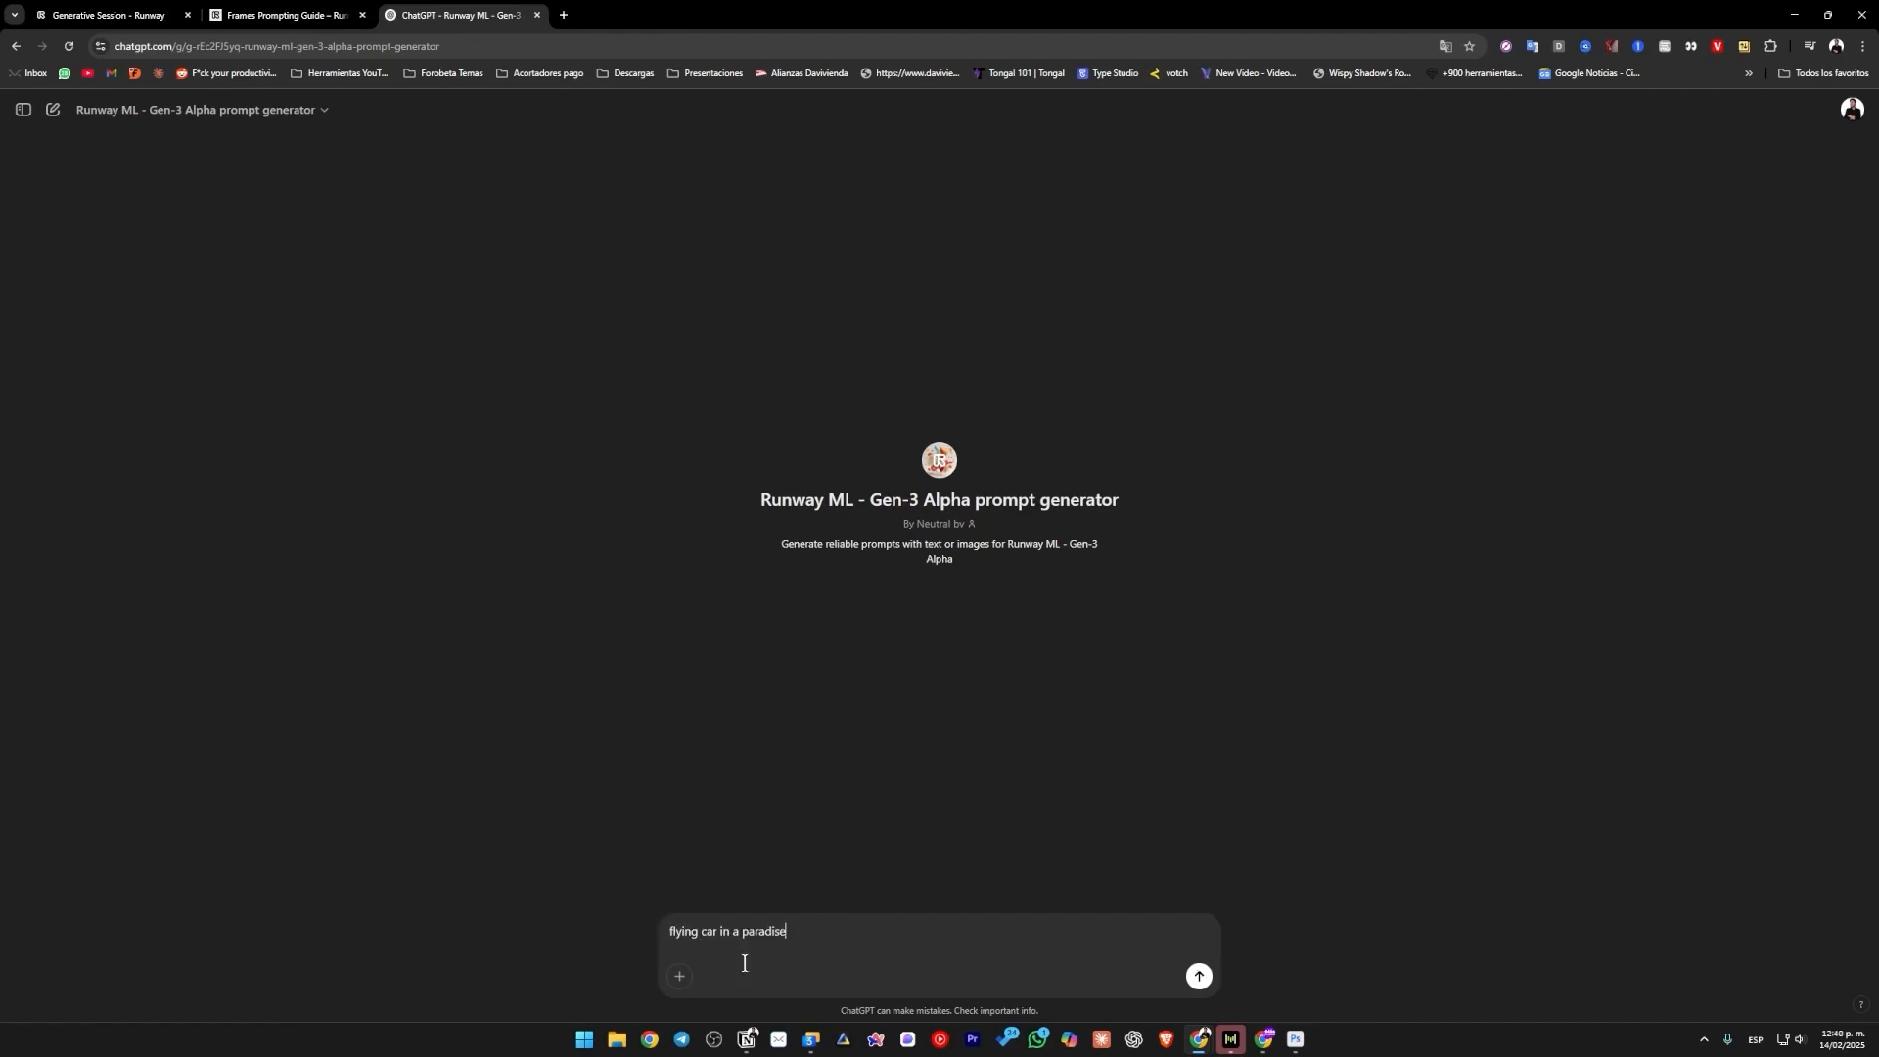
{"action": "left_click_drag", "start_coordinate": [830, 928], "coordinate": [598, 920]}
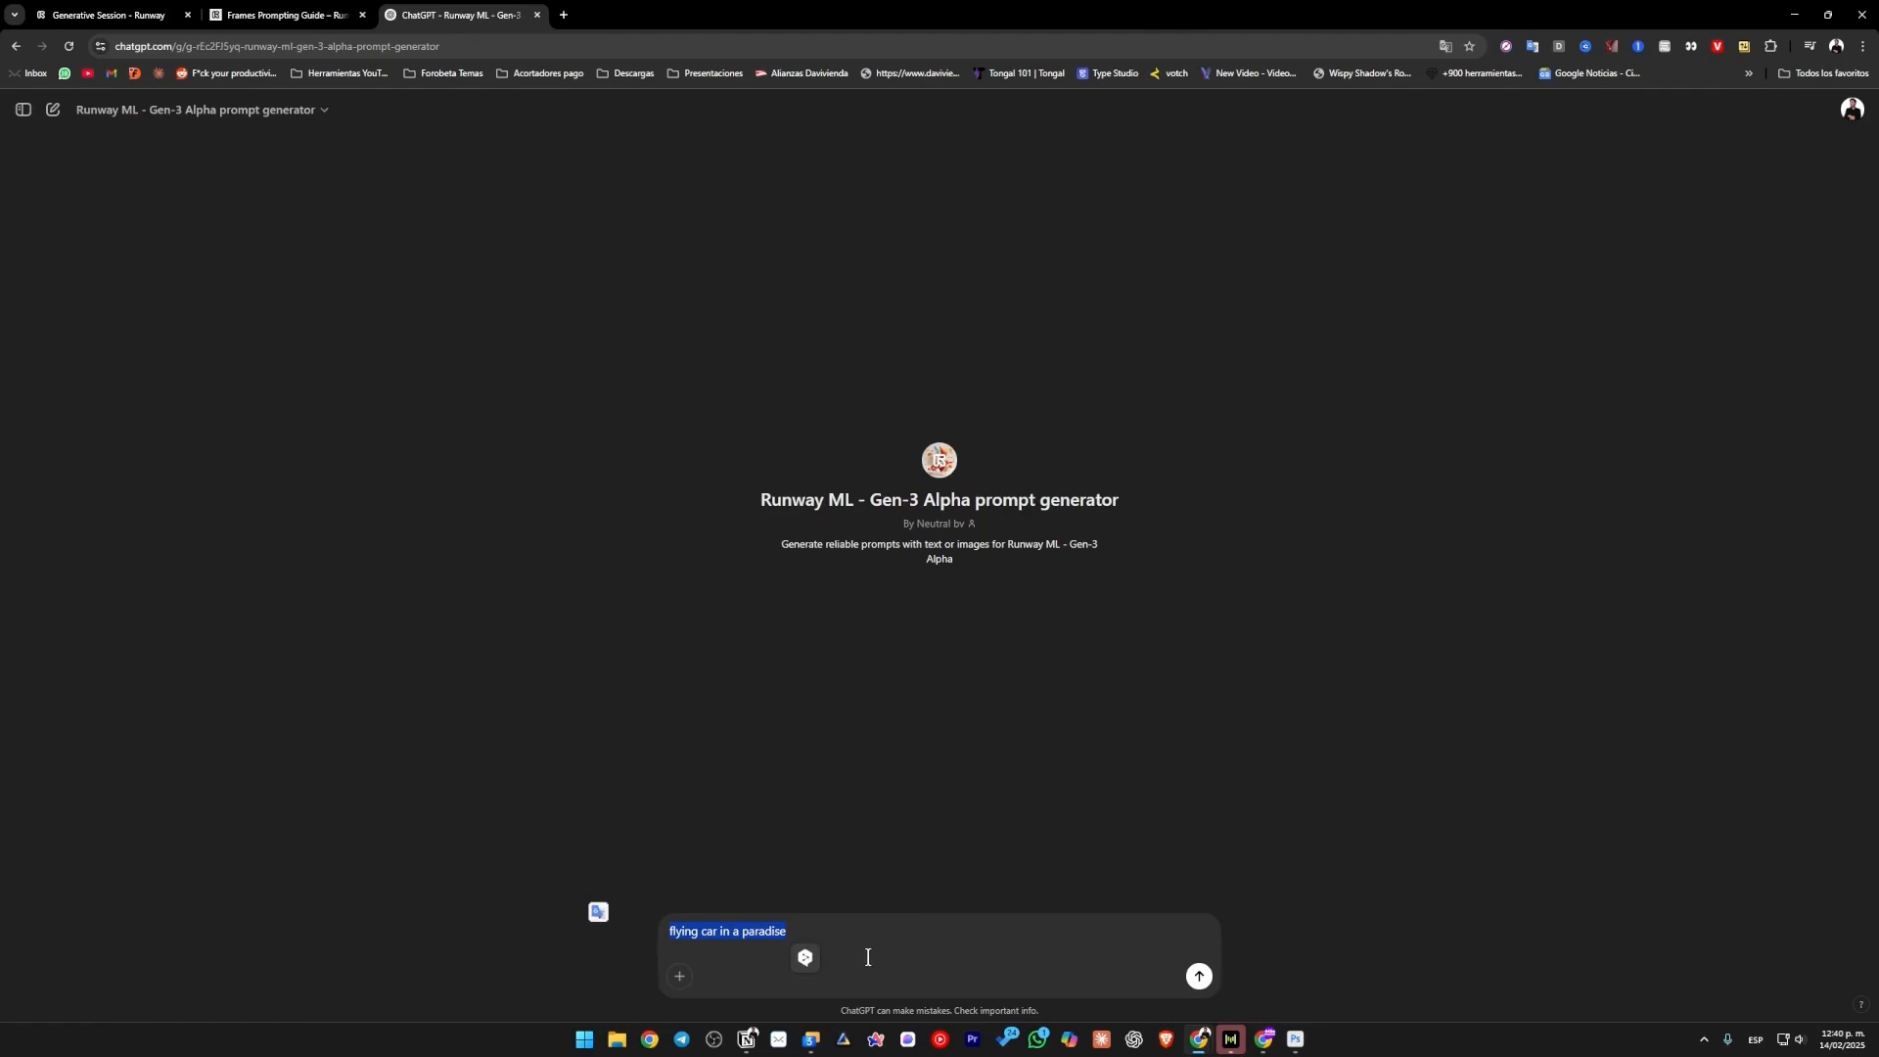
{"action": "left_click", "coordinate": [1198, 976]}
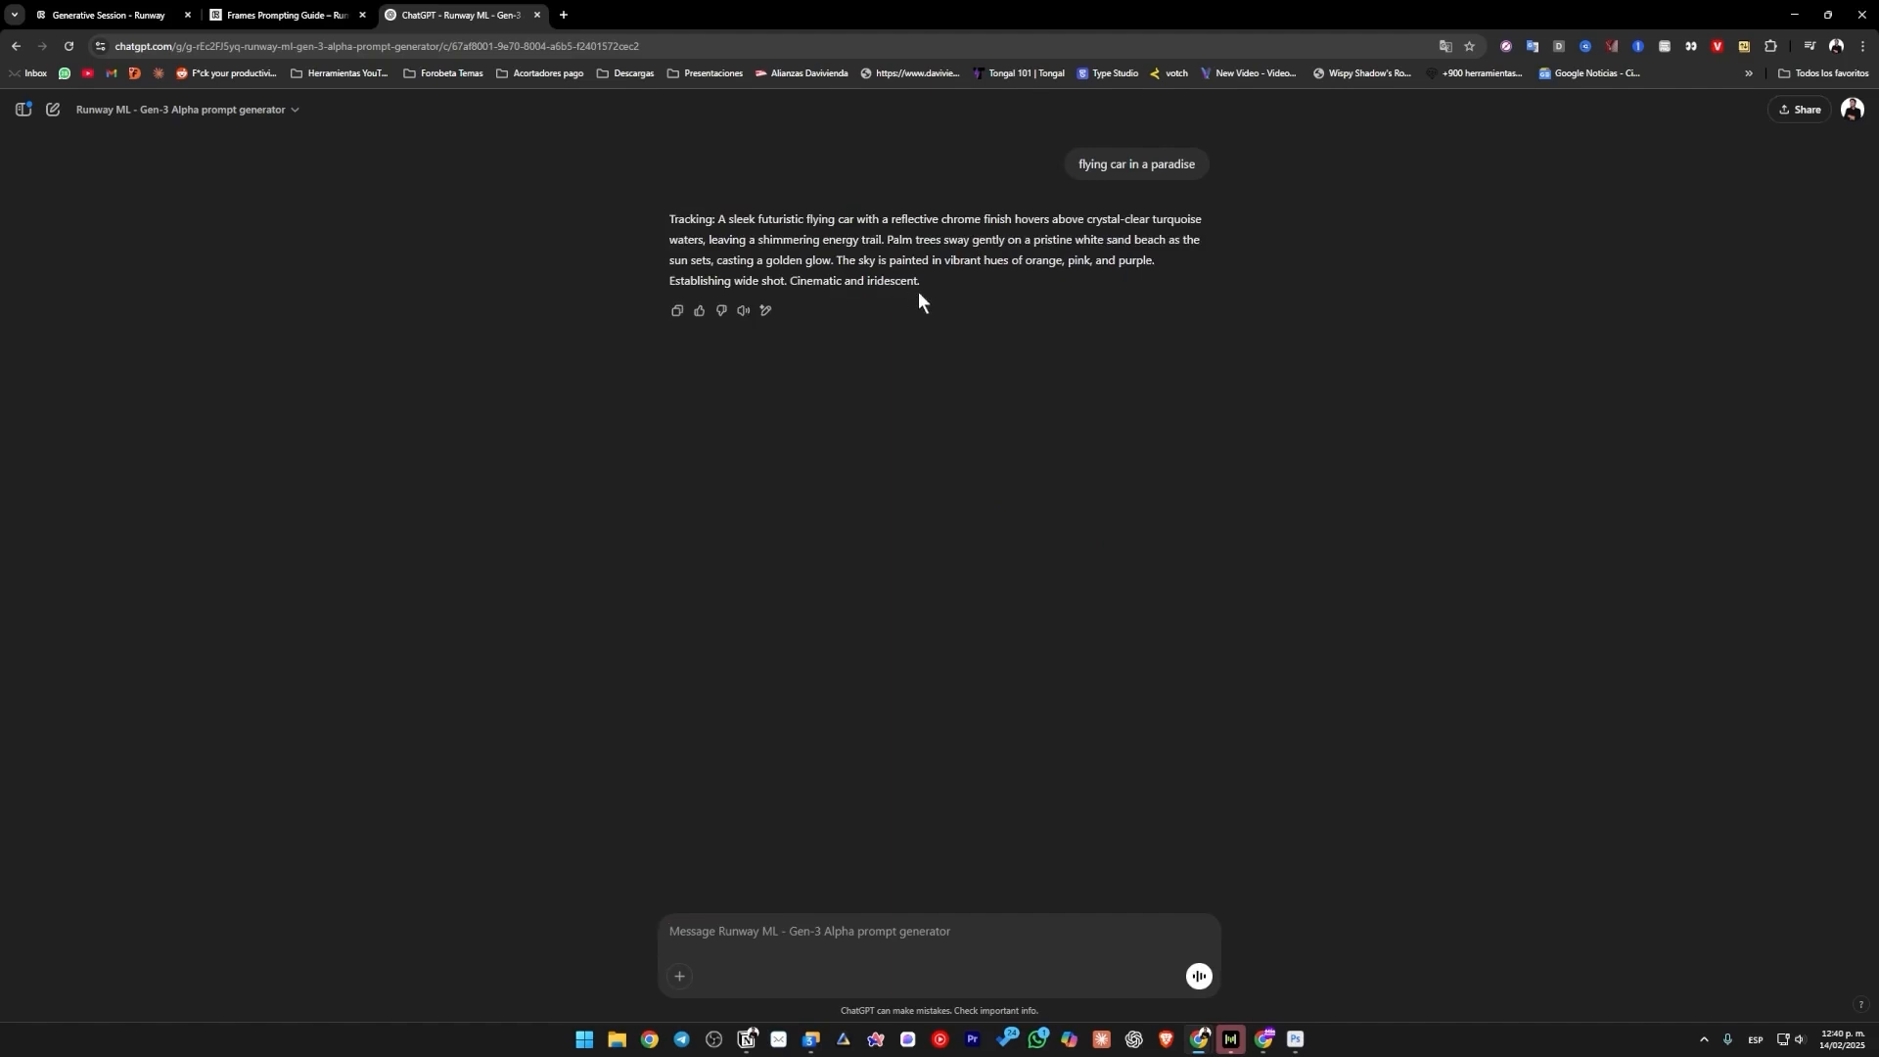
Copy the generated flying car description without the "Tracking:" label into the image prompt of the Runway session.
{"action": "left_click_drag", "start_coordinate": [892, 278], "coordinate": [717, 219]}
{"action": "key", "text": "ctrl+c"}
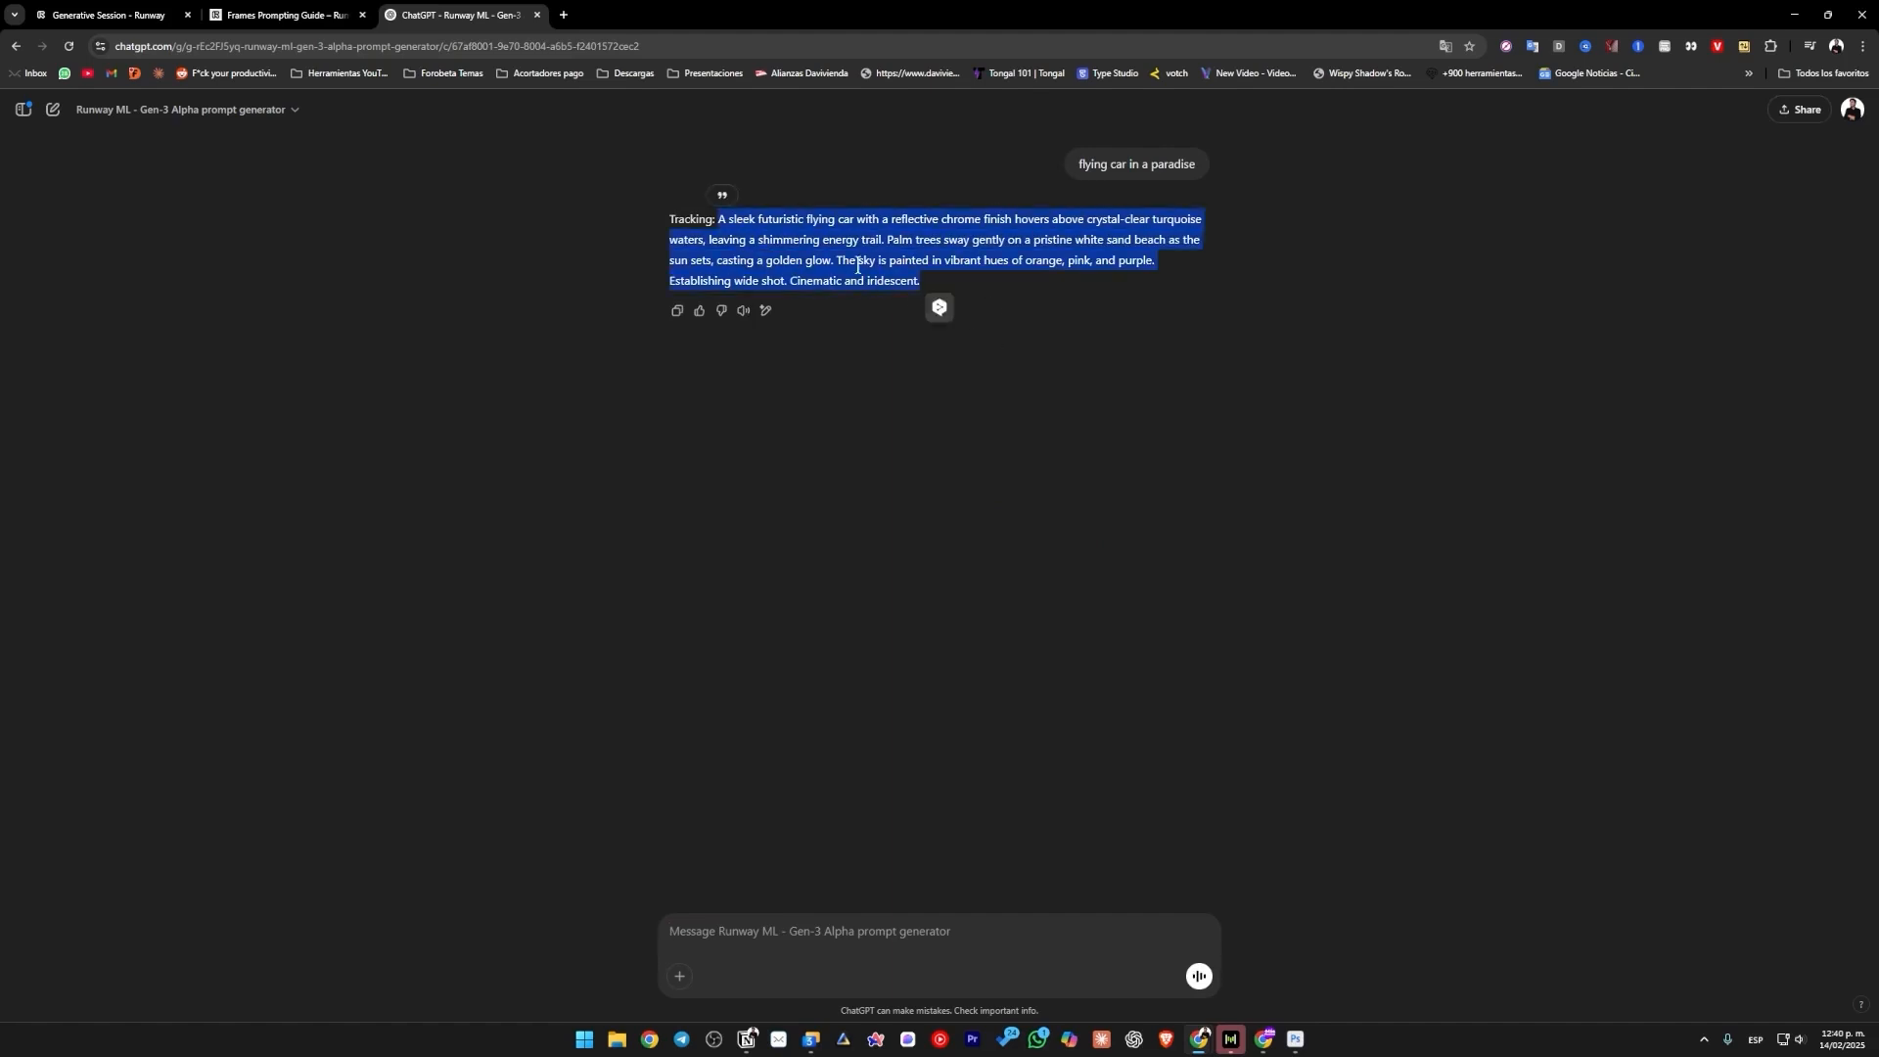
{"action": "left_click", "coordinate": [279, 15]}
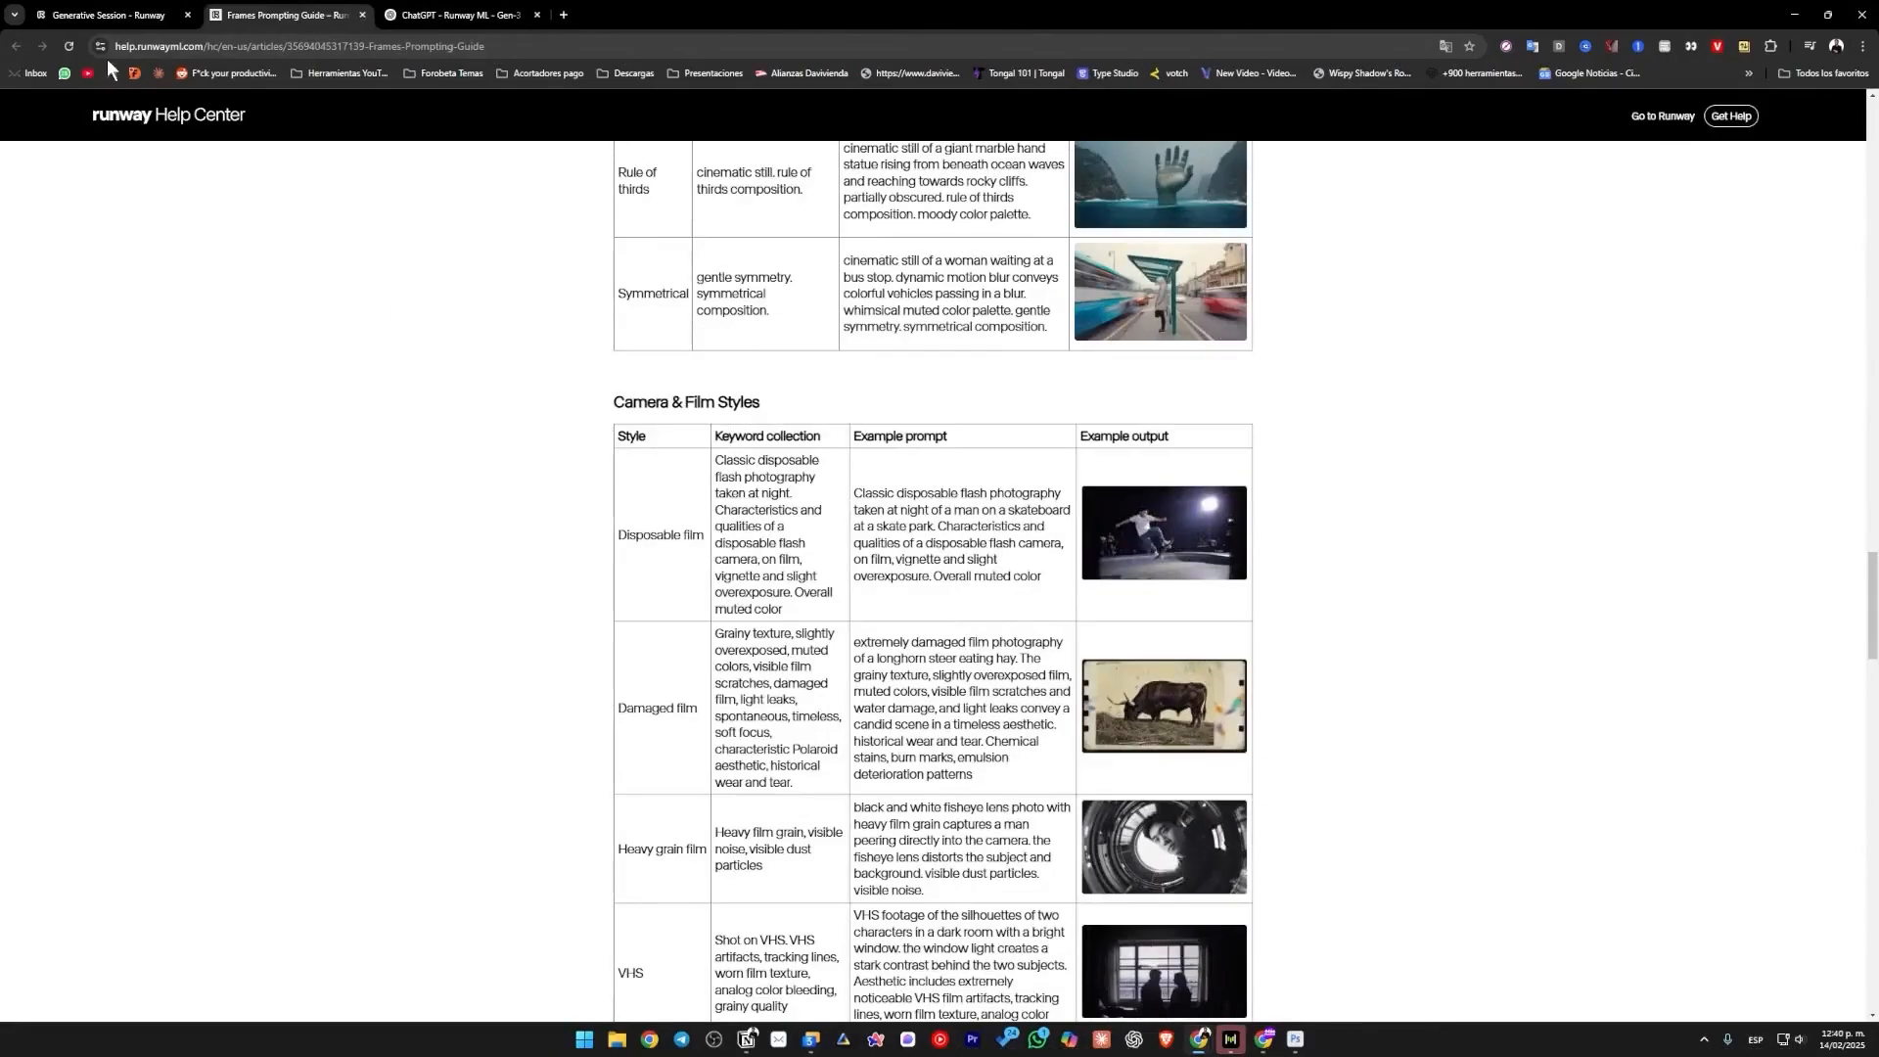
{"action": "left_click", "coordinate": [107, 15]}
{"action": "key", "text": "ctrl+v"}
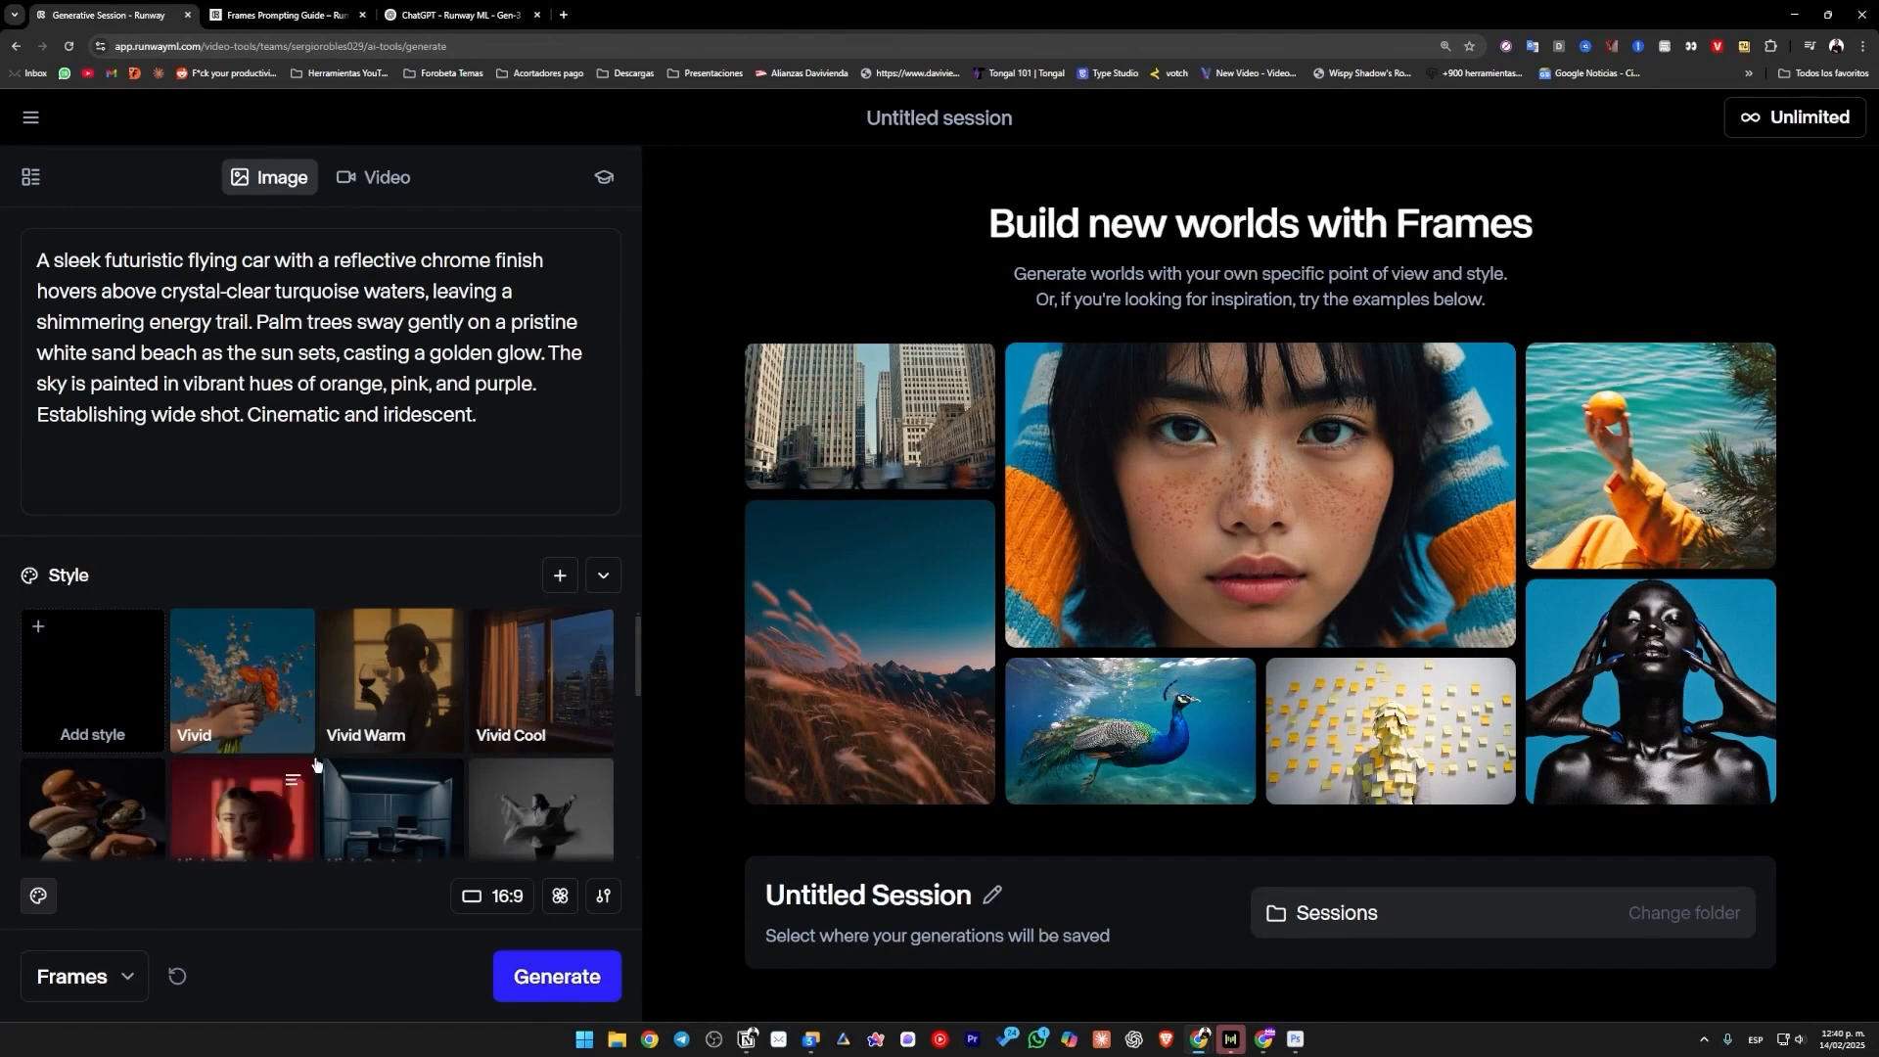
Apply the 3D Cartoon style to the image.
{"action": "scroll", "coordinate": [334, 667], "scroll_direction": "down", "scroll_amount": 1}
{"action": "left_click_drag", "start_coordinate": [637, 666], "coordinate": [625, 791]}
{"action": "left_click", "coordinate": [562, 727]}
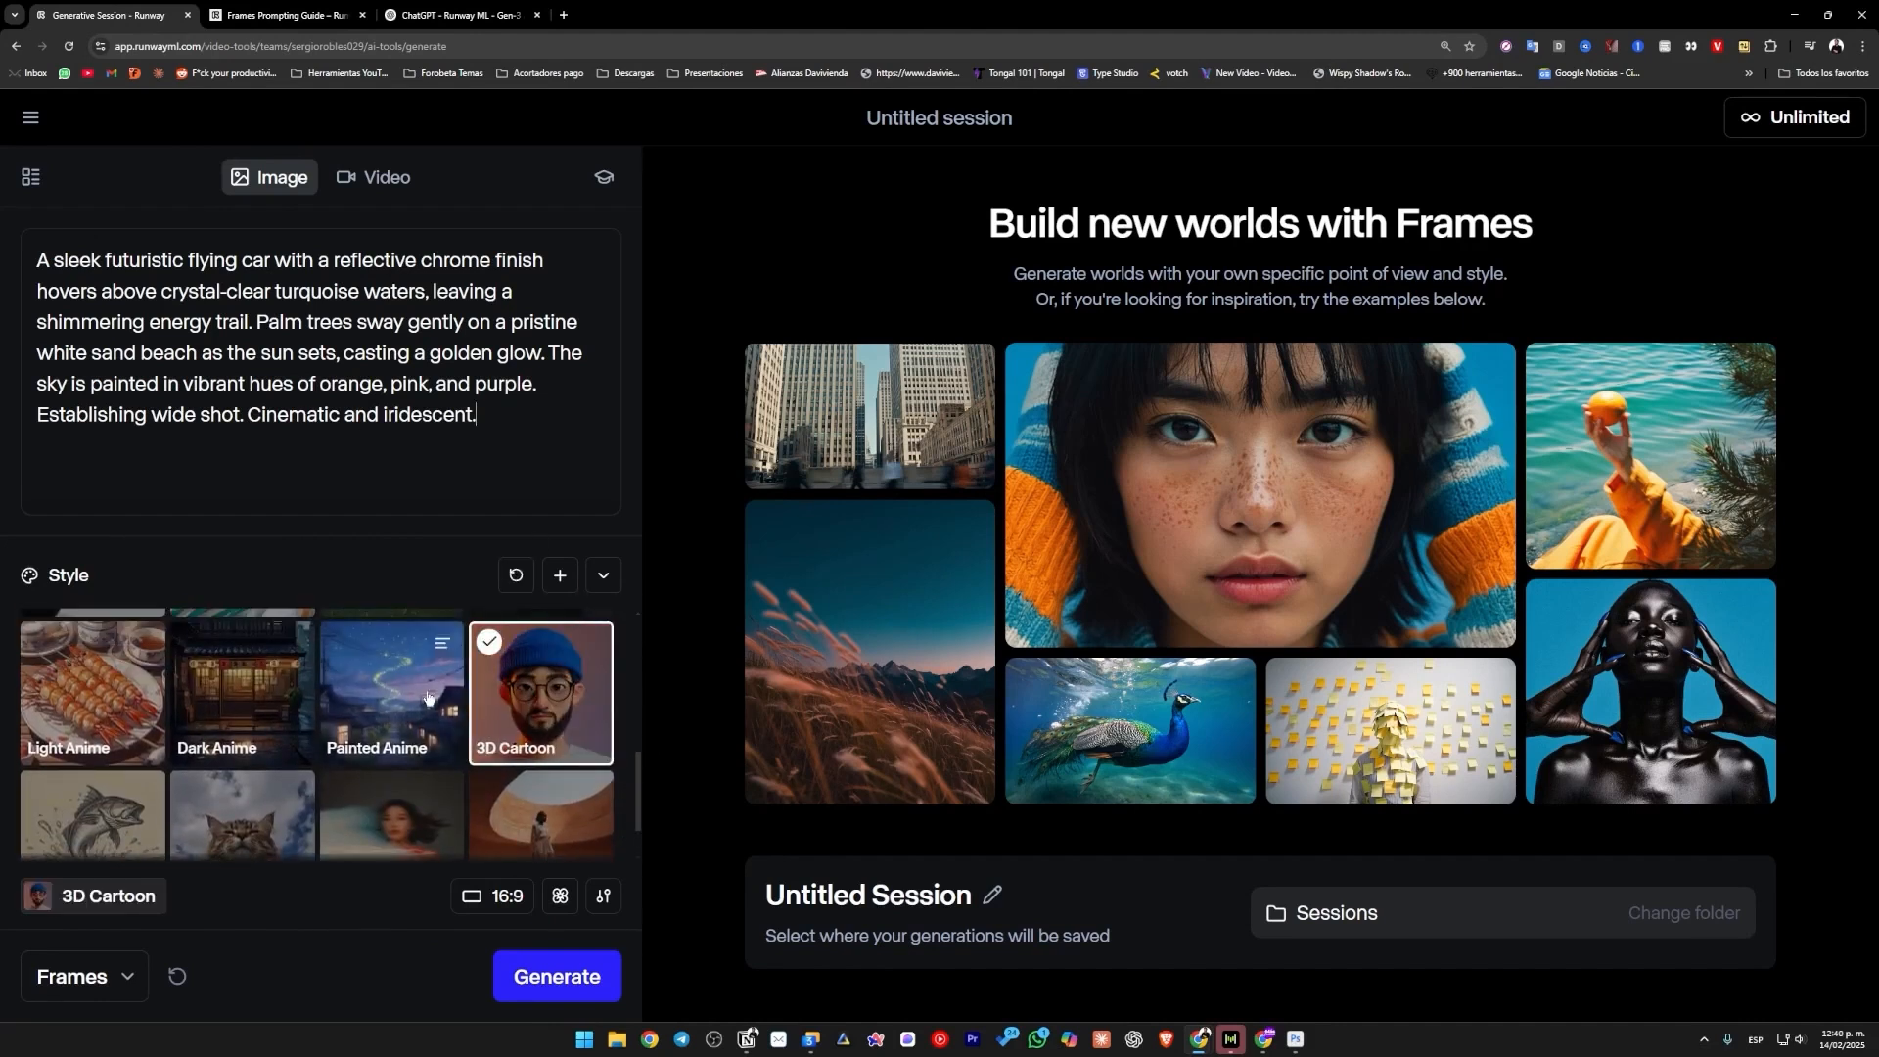
Examine the aspect ratio, Aesthetic Range, Fixed seed and model options without changing them.
{"action": "left_click", "coordinate": [501, 897]}
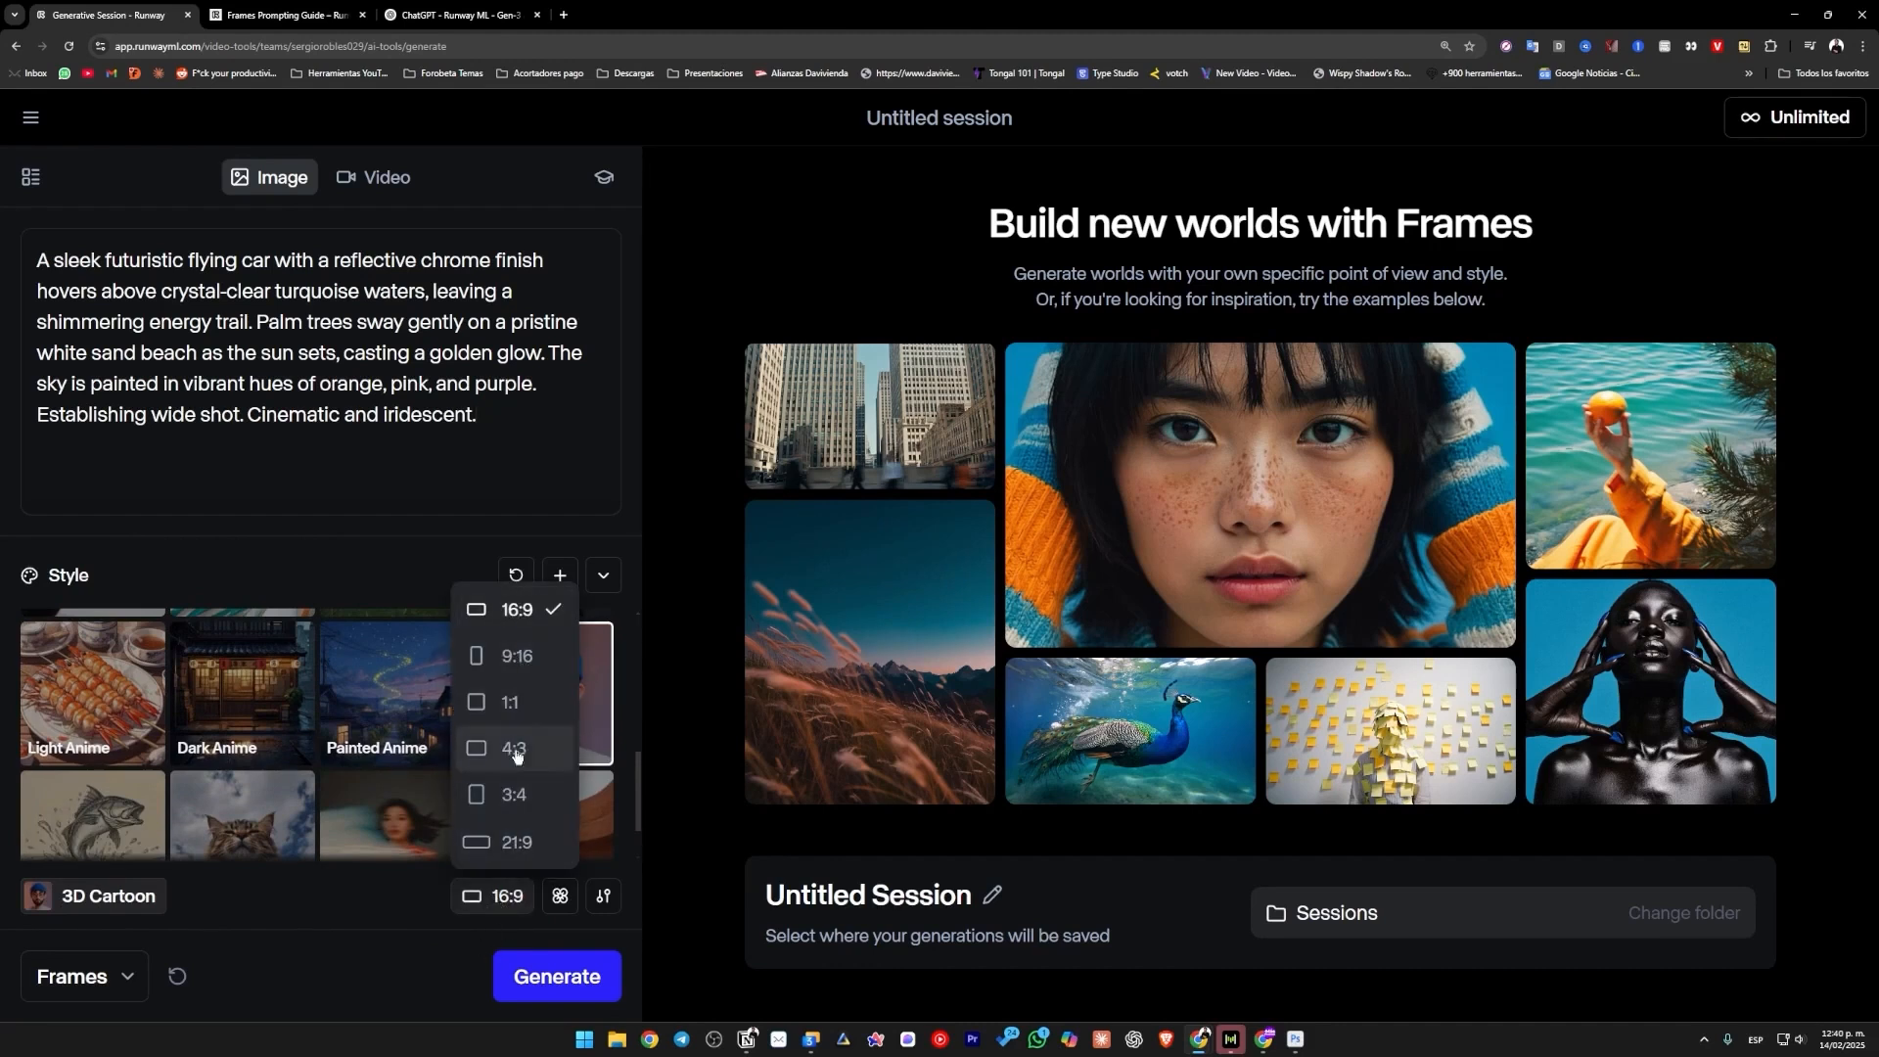
{"action": "left_click", "coordinate": [374, 972]}
{"action": "left_click", "coordinate": [565, 898]}
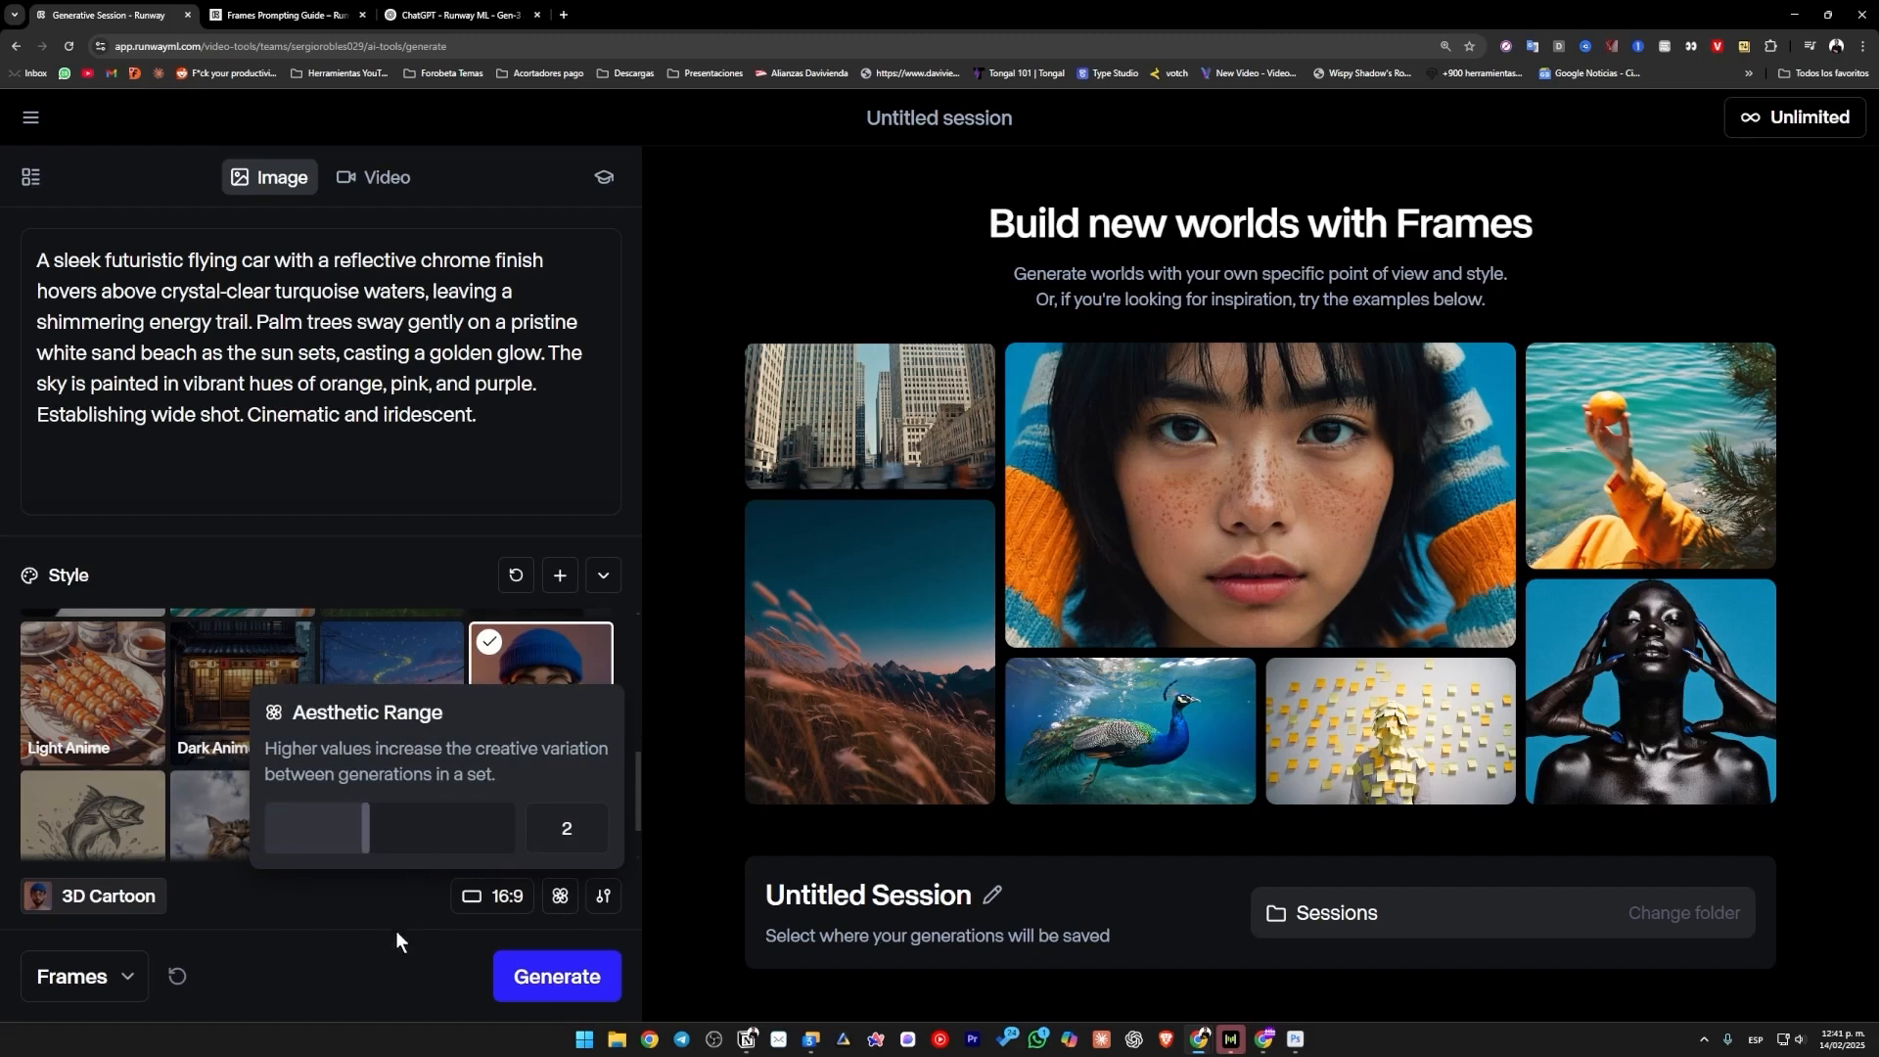
{"action": "mouse_move", "coordinate": [366, 830]}
{"action": "left_mouse_down"}
{"action": "mouse_move", "coordinate": [512, 830]}
{"action": "mouse_move", "coordinate": [351, 827]}
{"action": "left_mouse_up"}
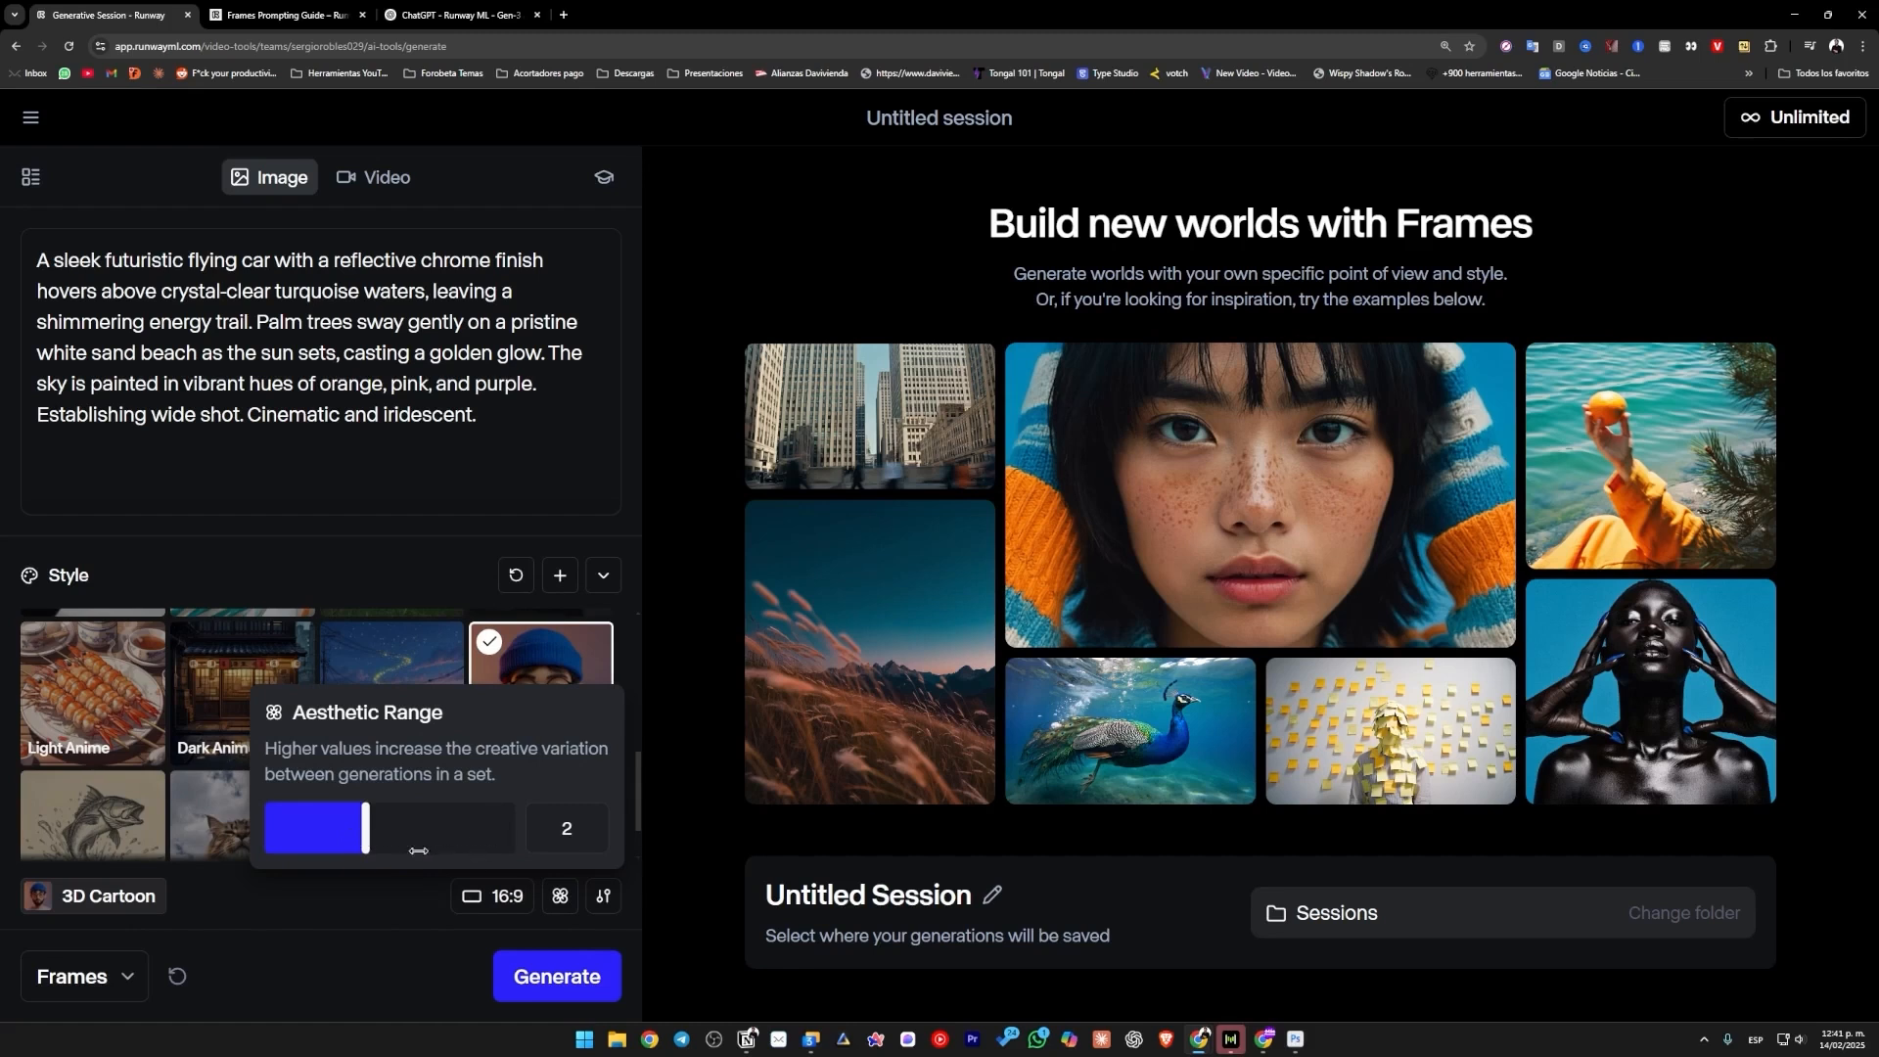
{"action": "left_click", "coordinate": [605, 897]}
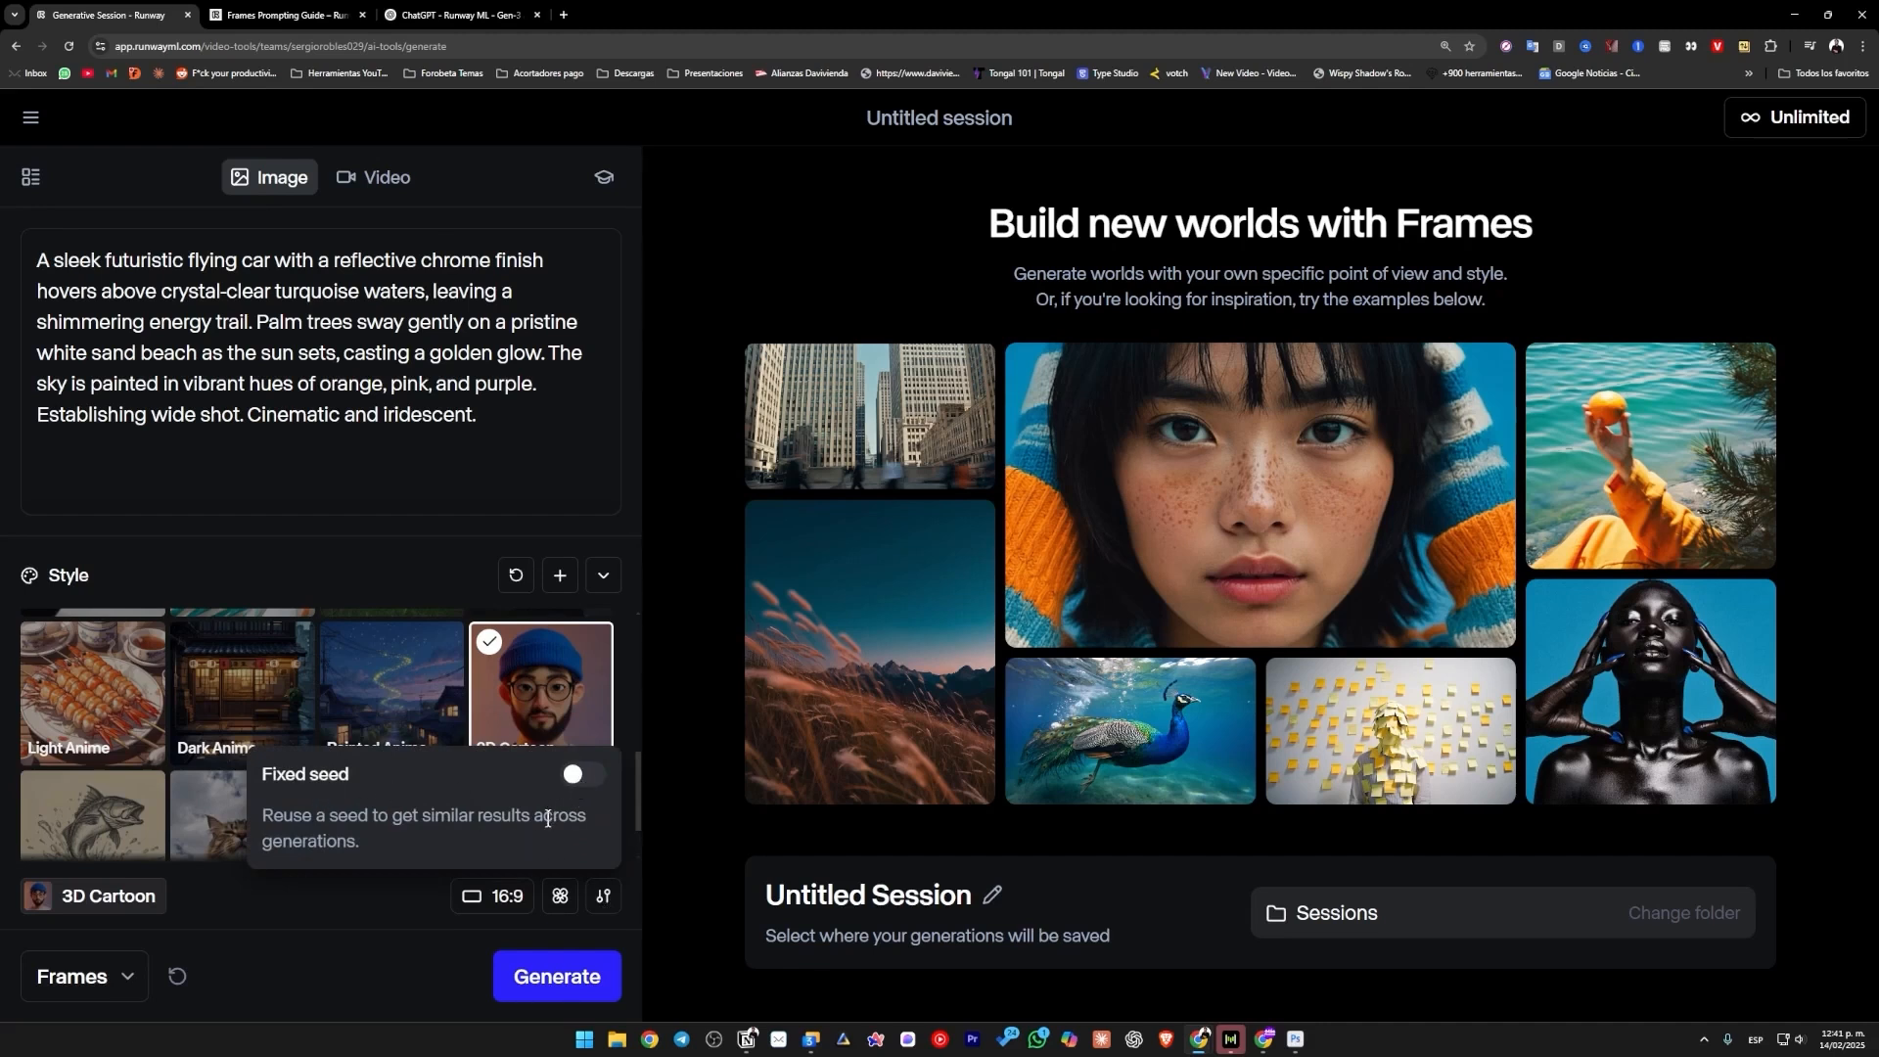
{"action": "left_click", "coordinate": [256, 951]}
{"action": "left_click", "coordinate": [147, 979]}
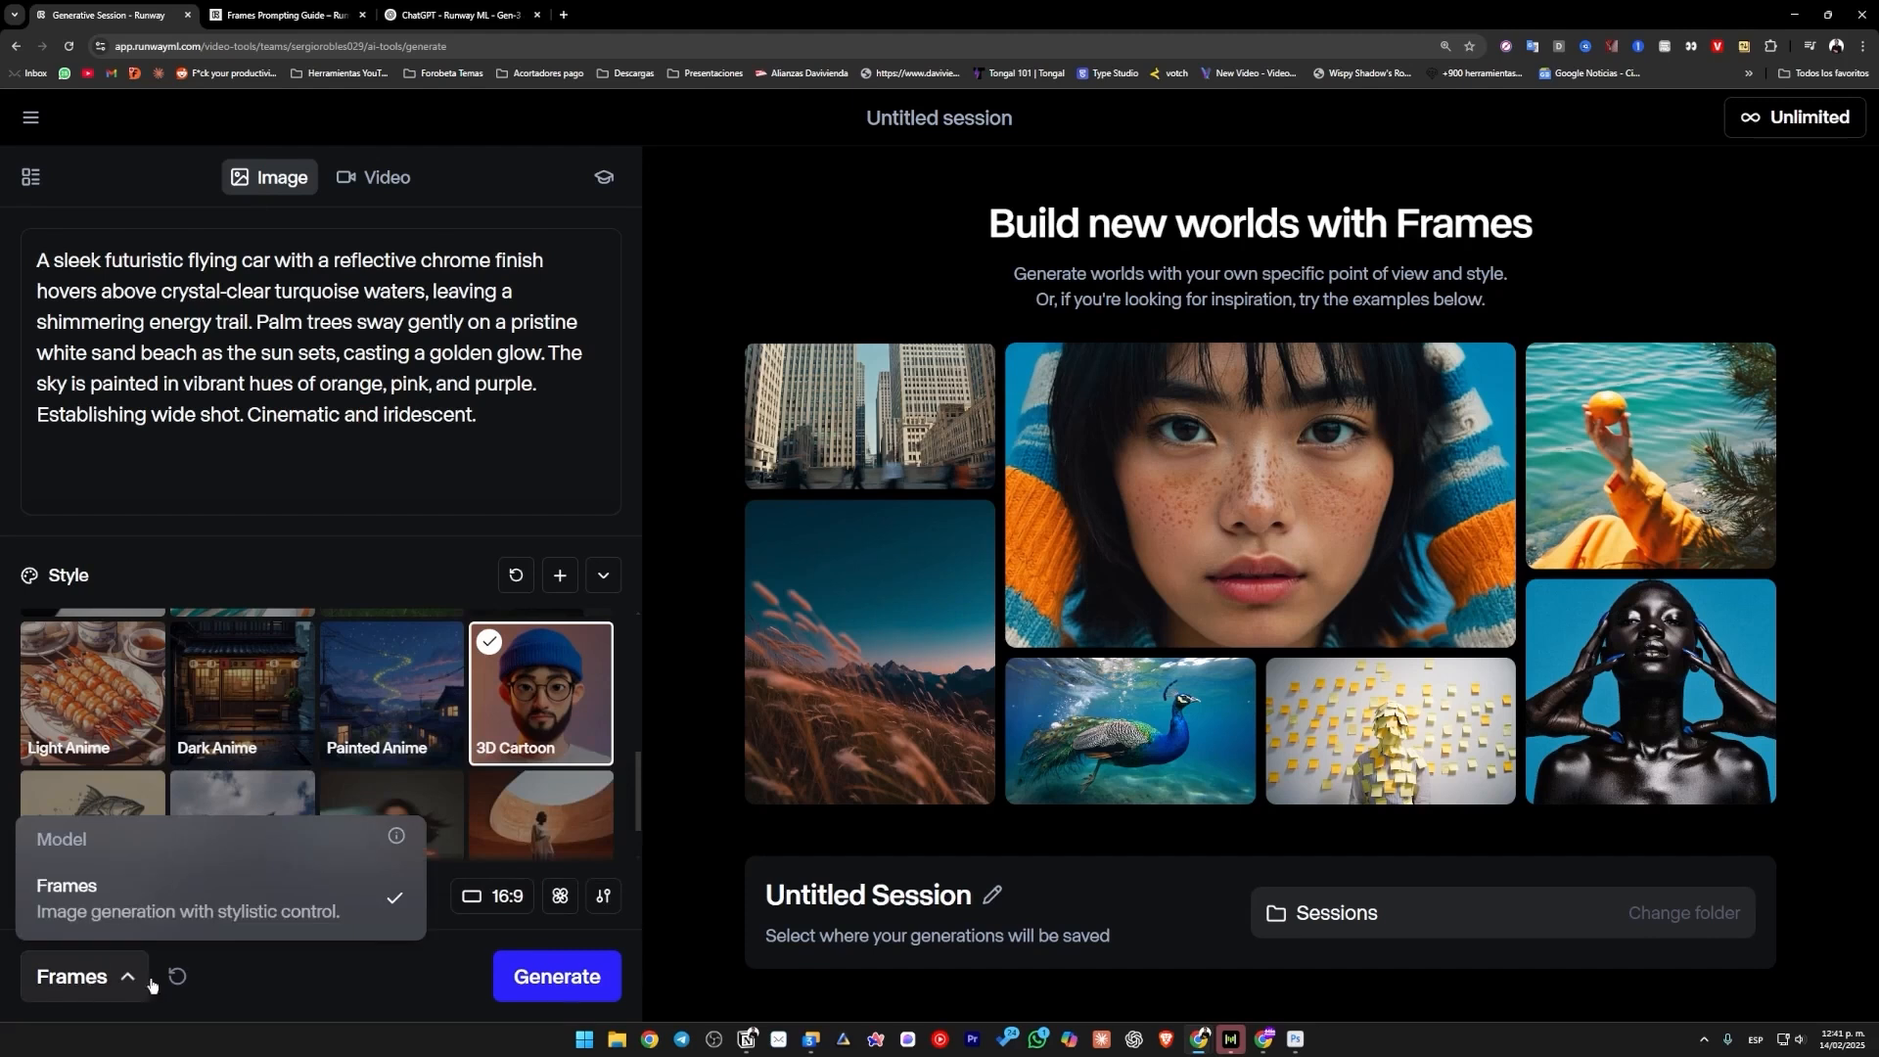
{"action": "left_click", "coordinate": [401, 990]}
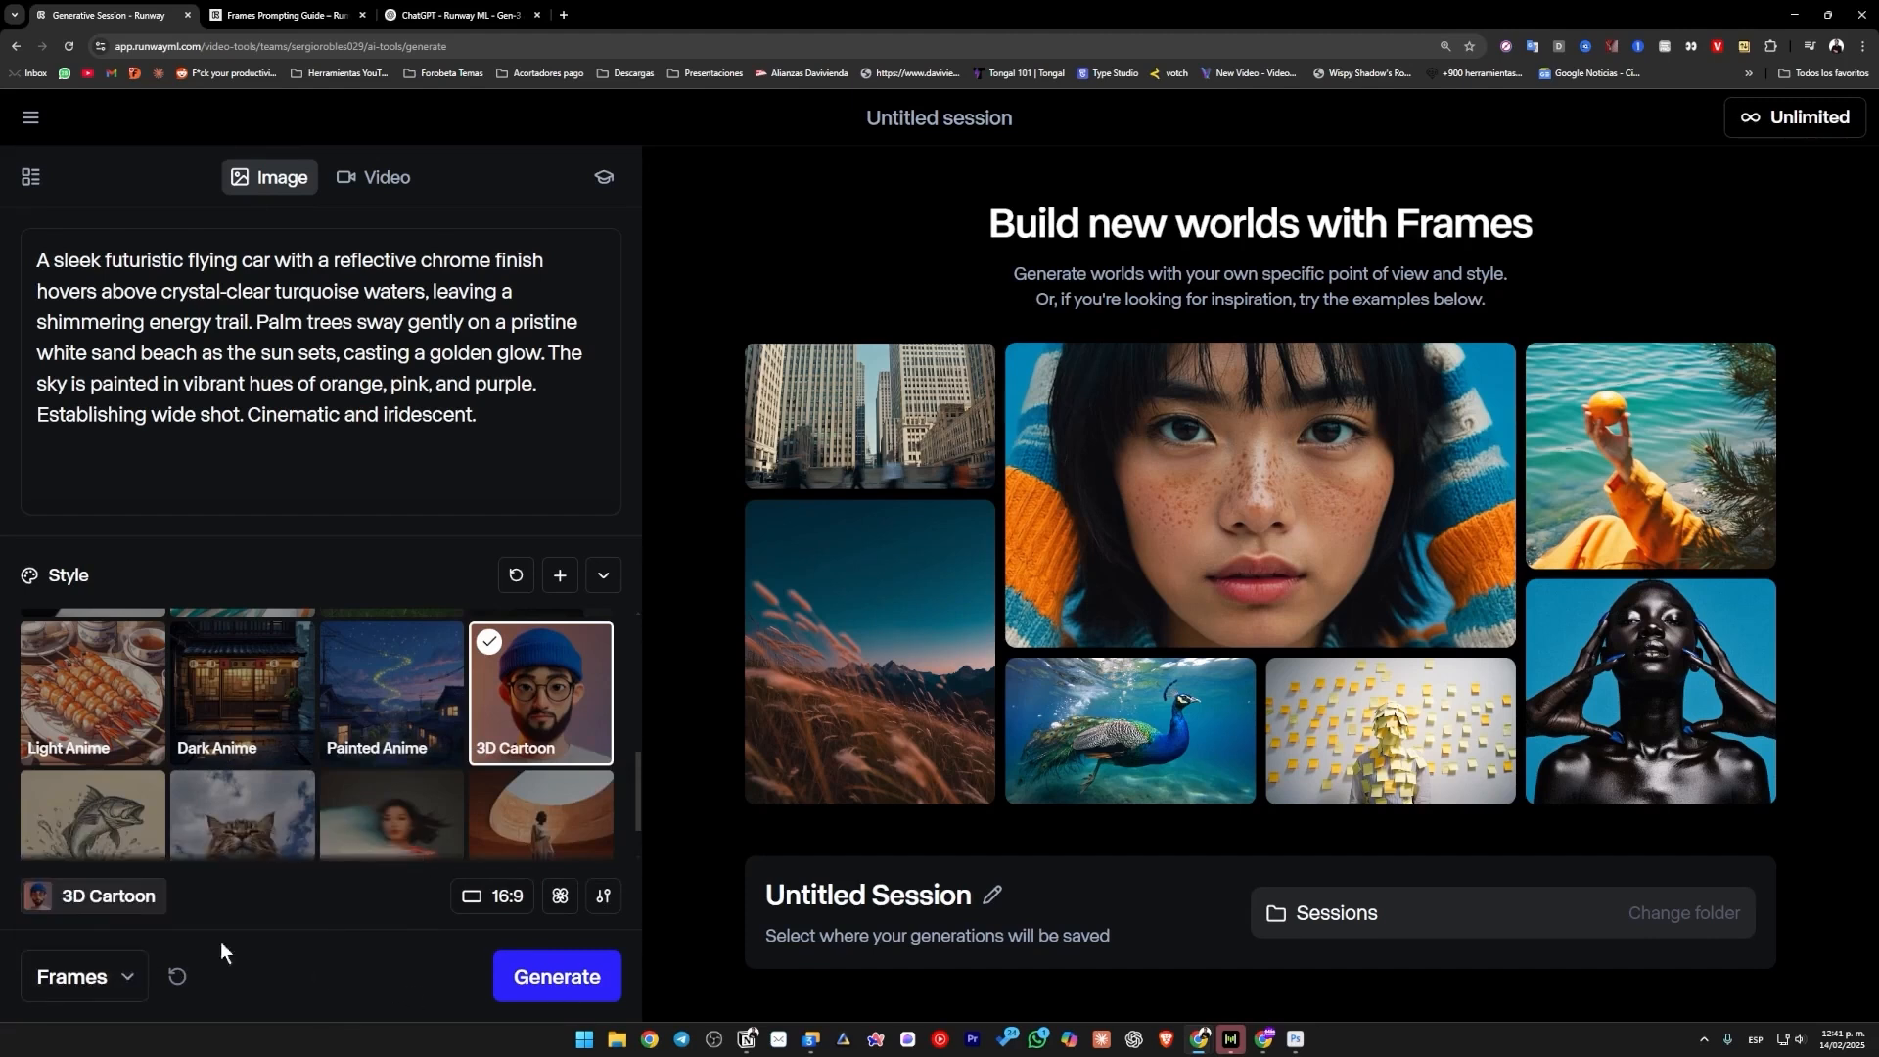
Generate the flying car images with the 3D Cartoon style and collapse the style gallery.
{"action": "scroll", "coordinate": [483, 777], "scroll_direction": "down", "scroll_amount": 2}
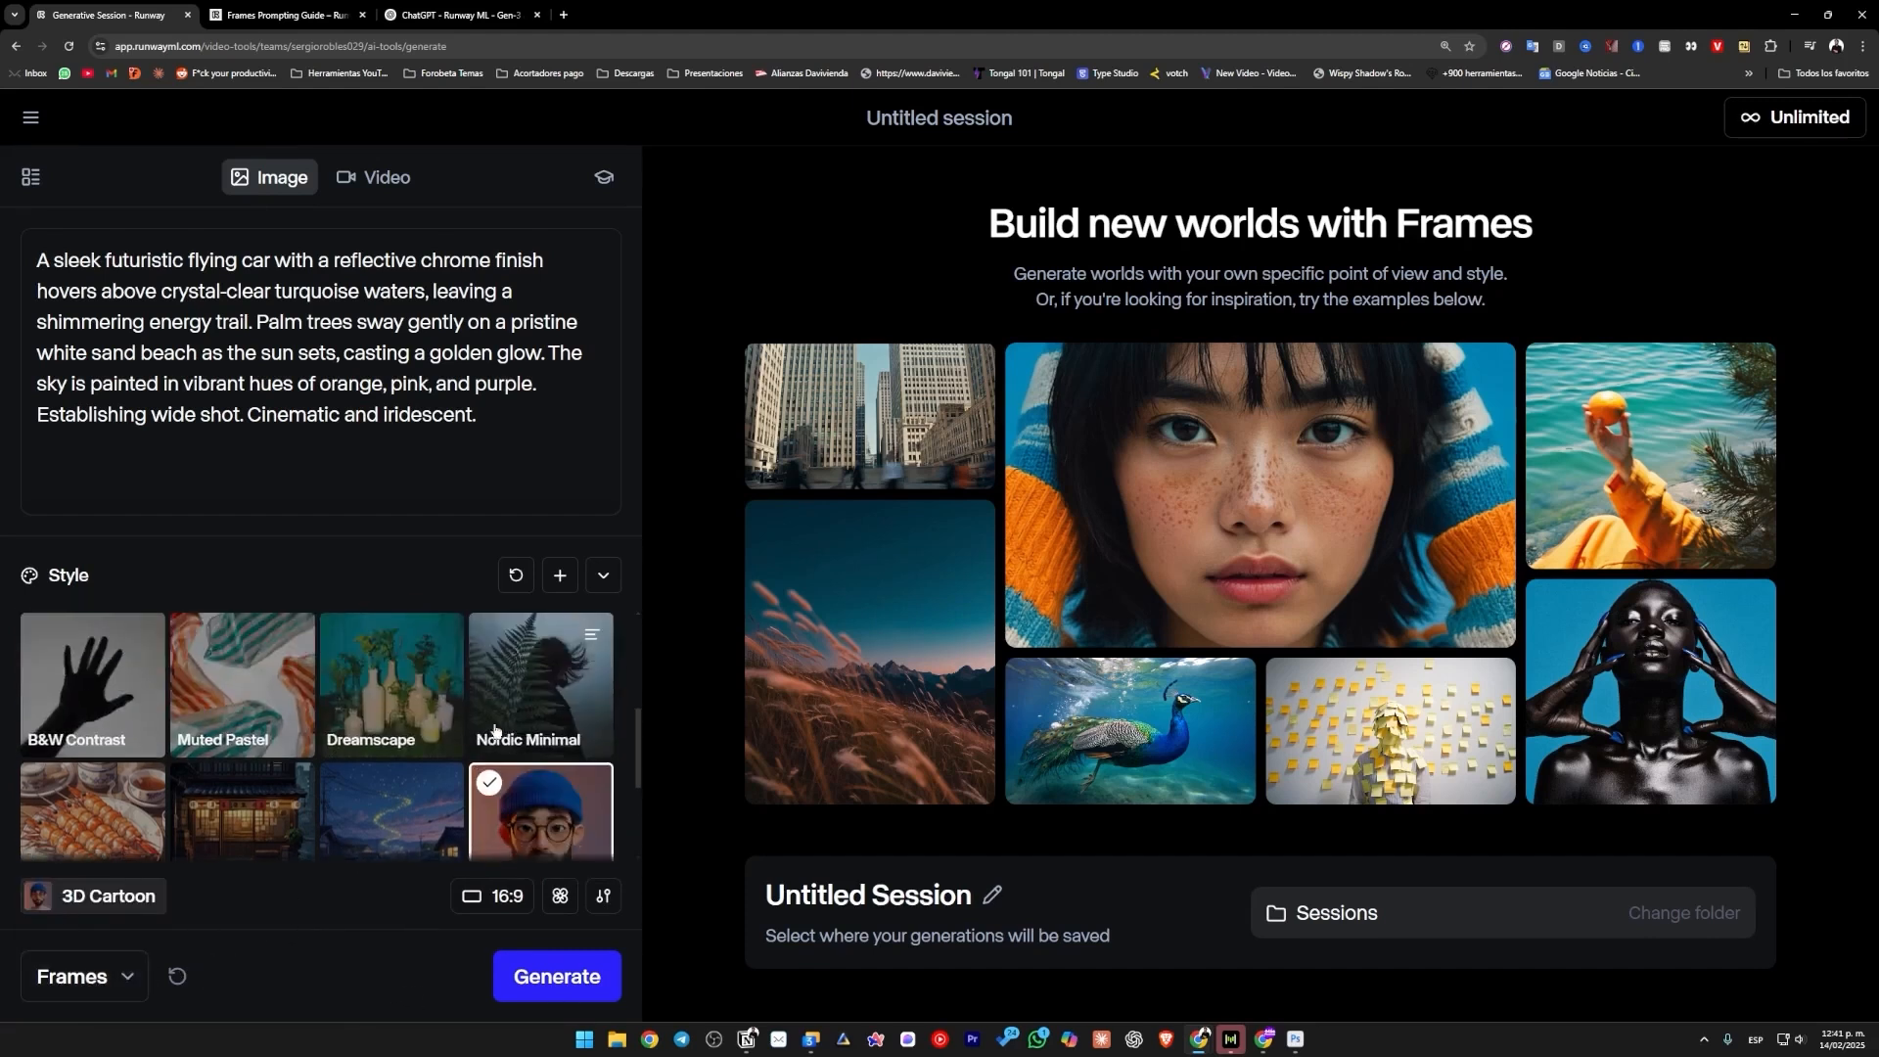
{"action": "scroll", "coordinate": [516, 736], "scroll_direction": "up", "scroll_amount": 1}
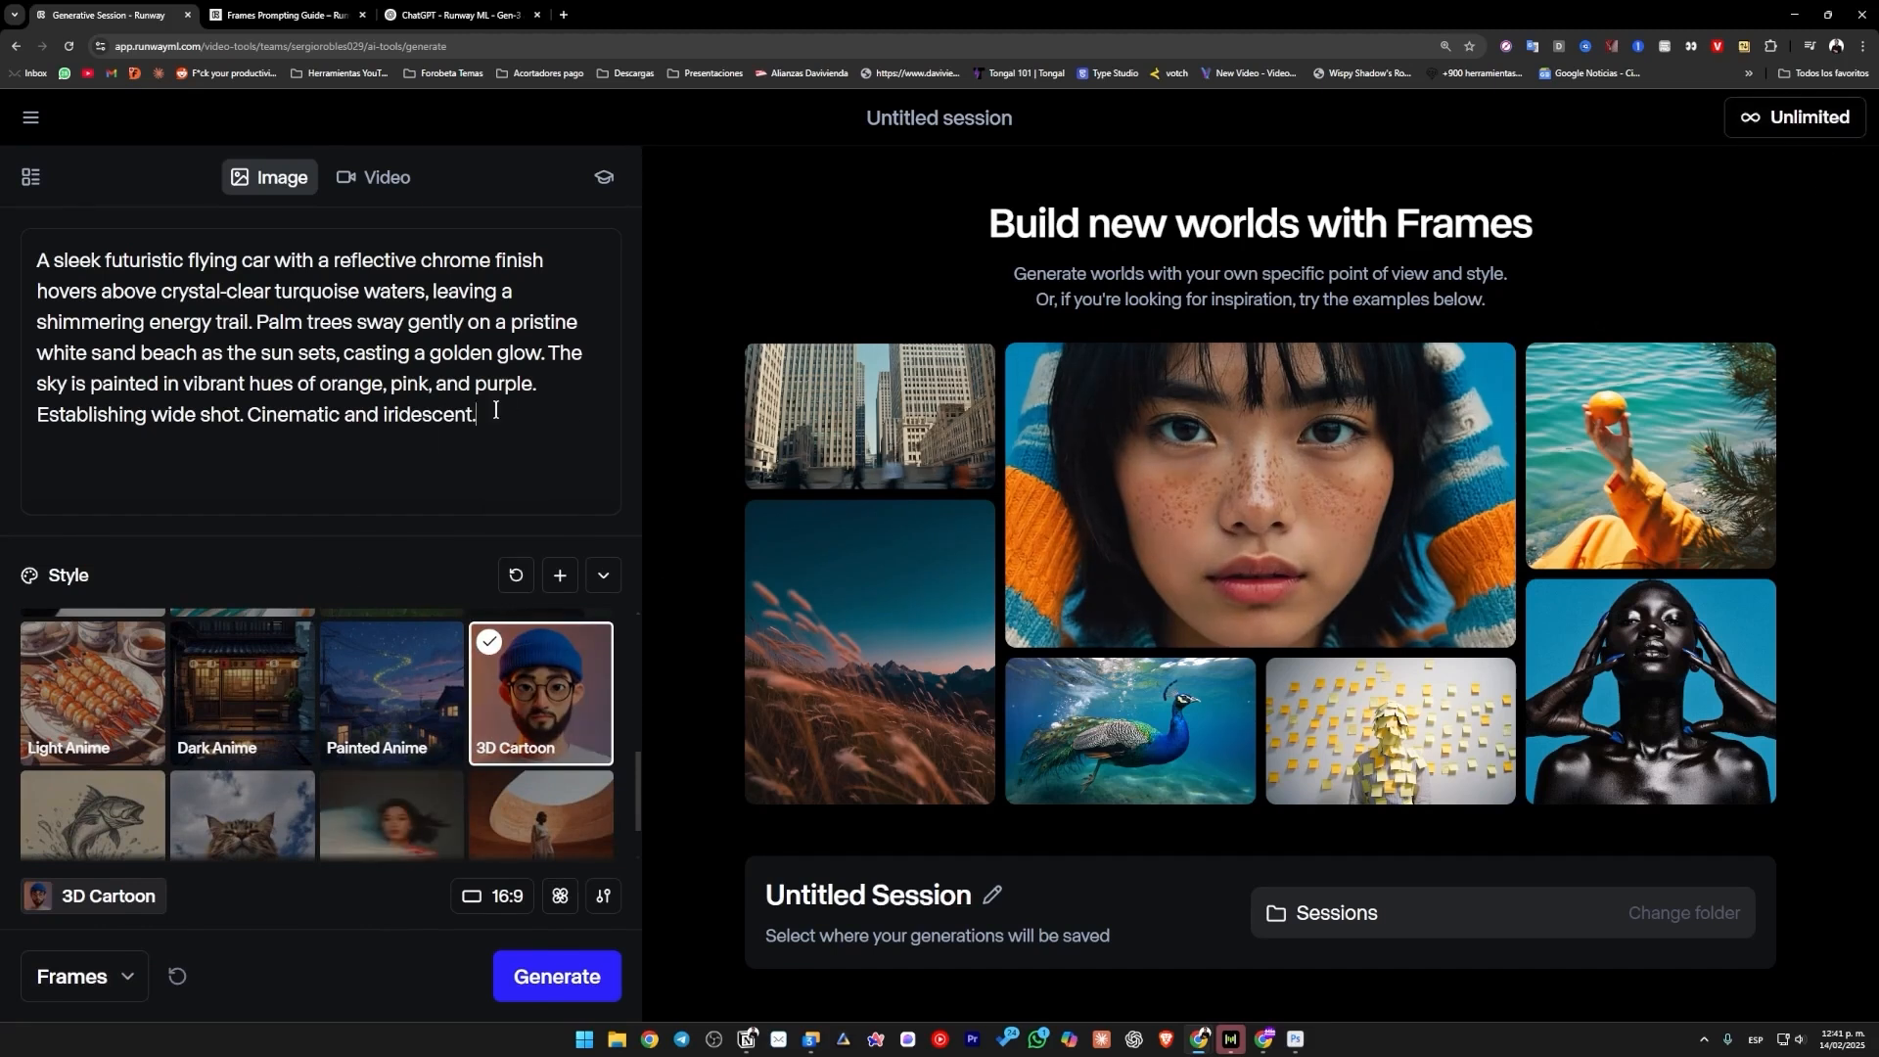
{"action": "left_click", "coordinate": [557, 975]}
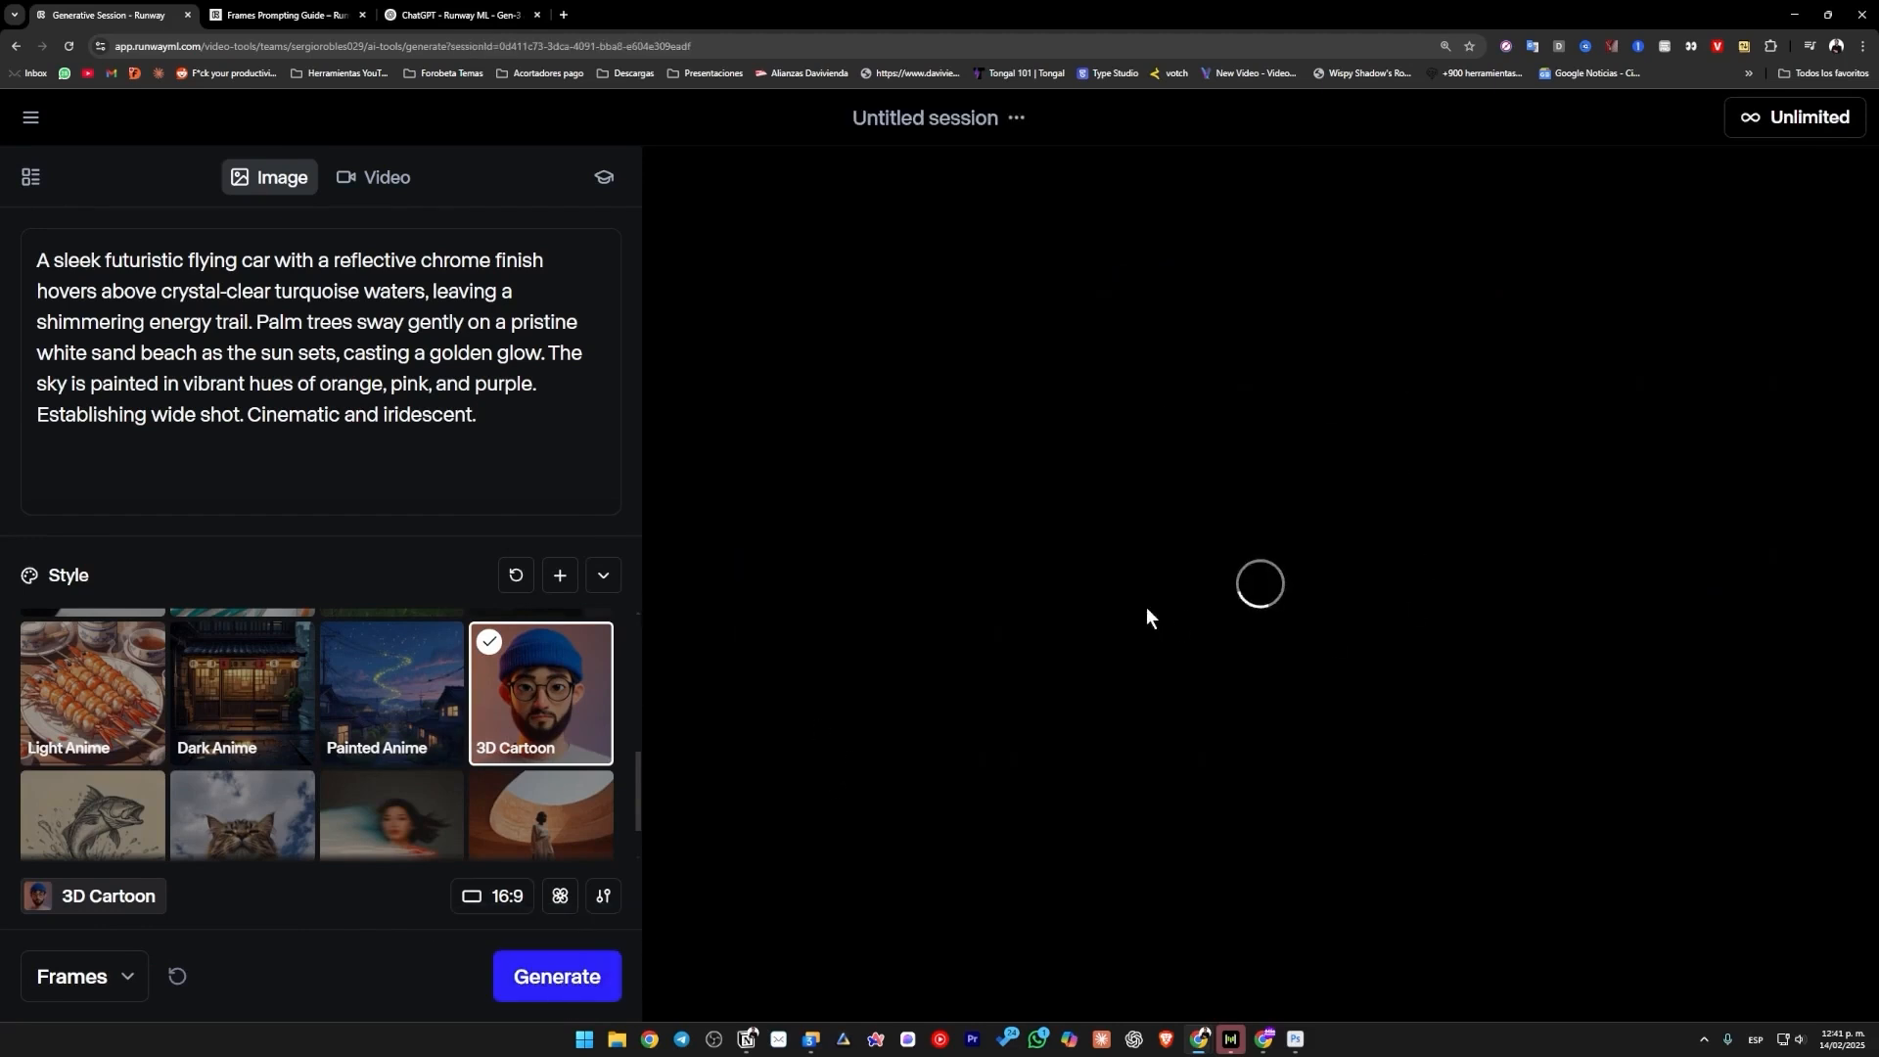
{"action": "left_click", "coordinate": [604, 577]}
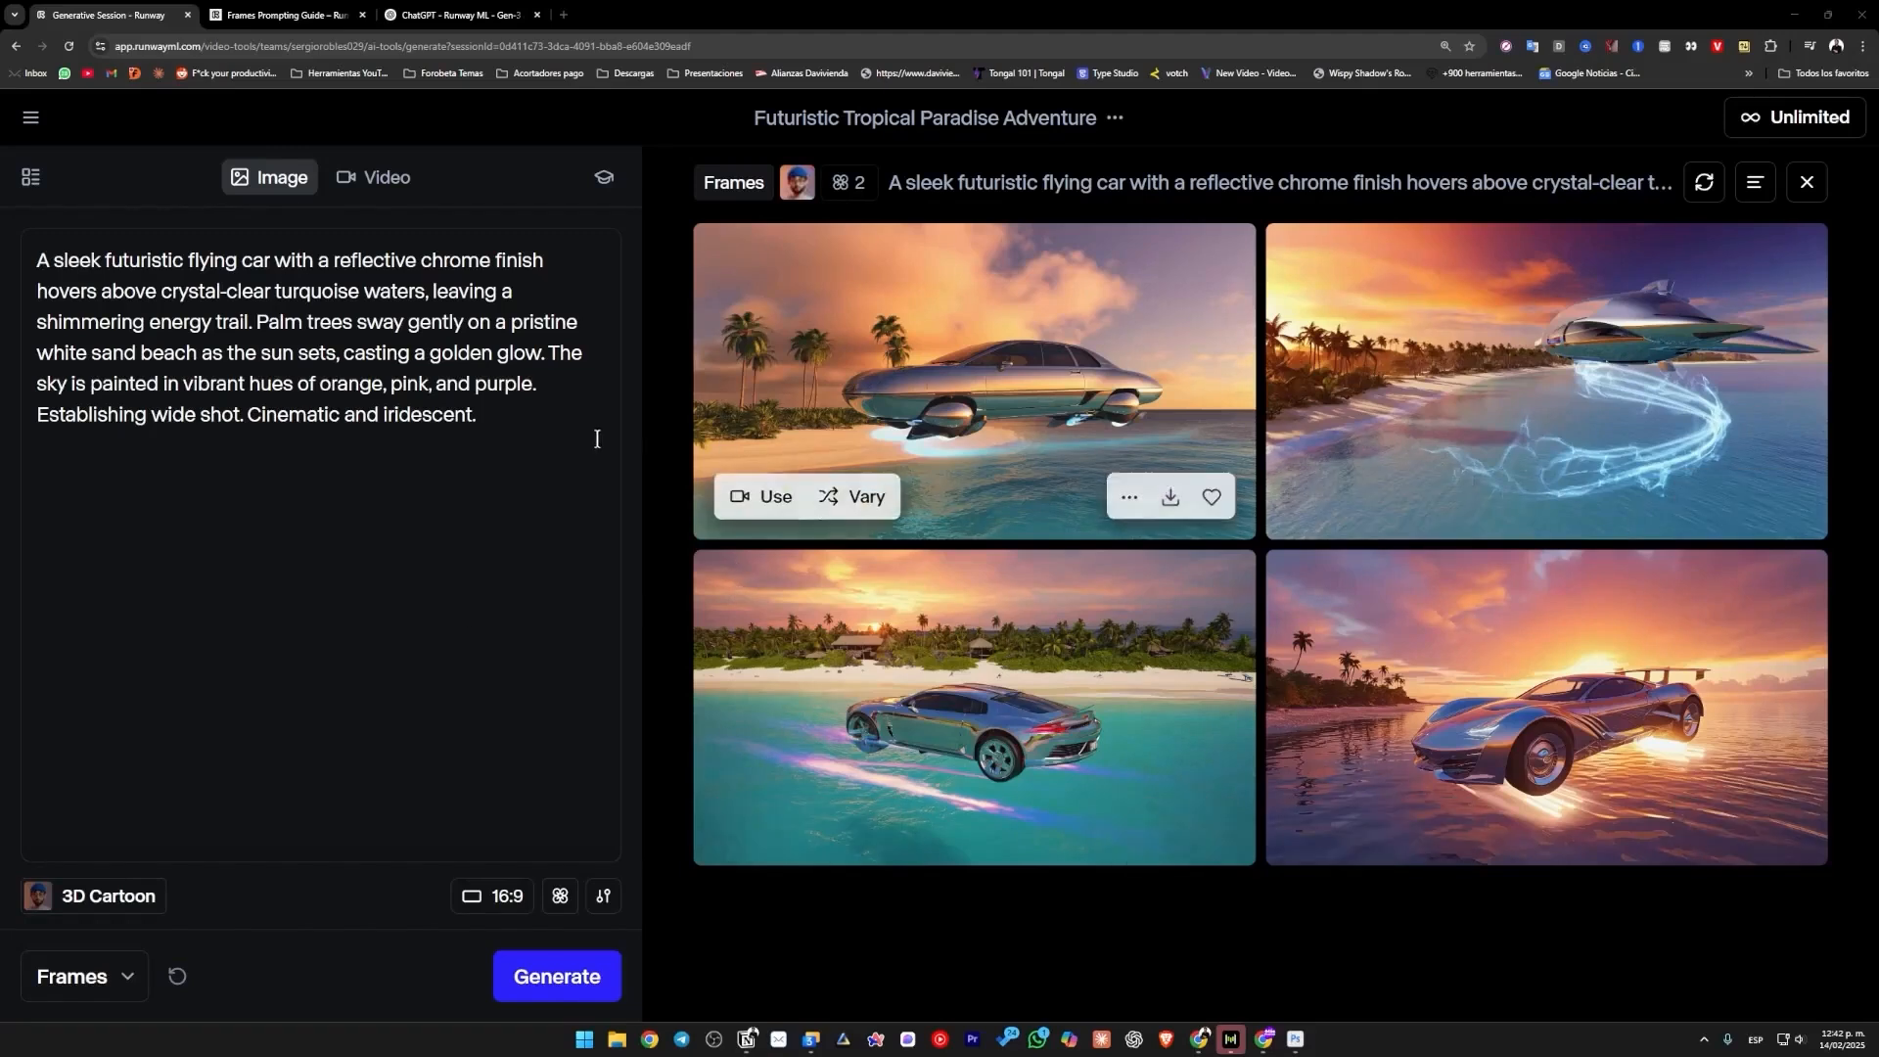
Remove the 3D Cartoon style and generate the same flying car prompt again without any style.
{"action": "left_click", "coordinate": [44, 907]}
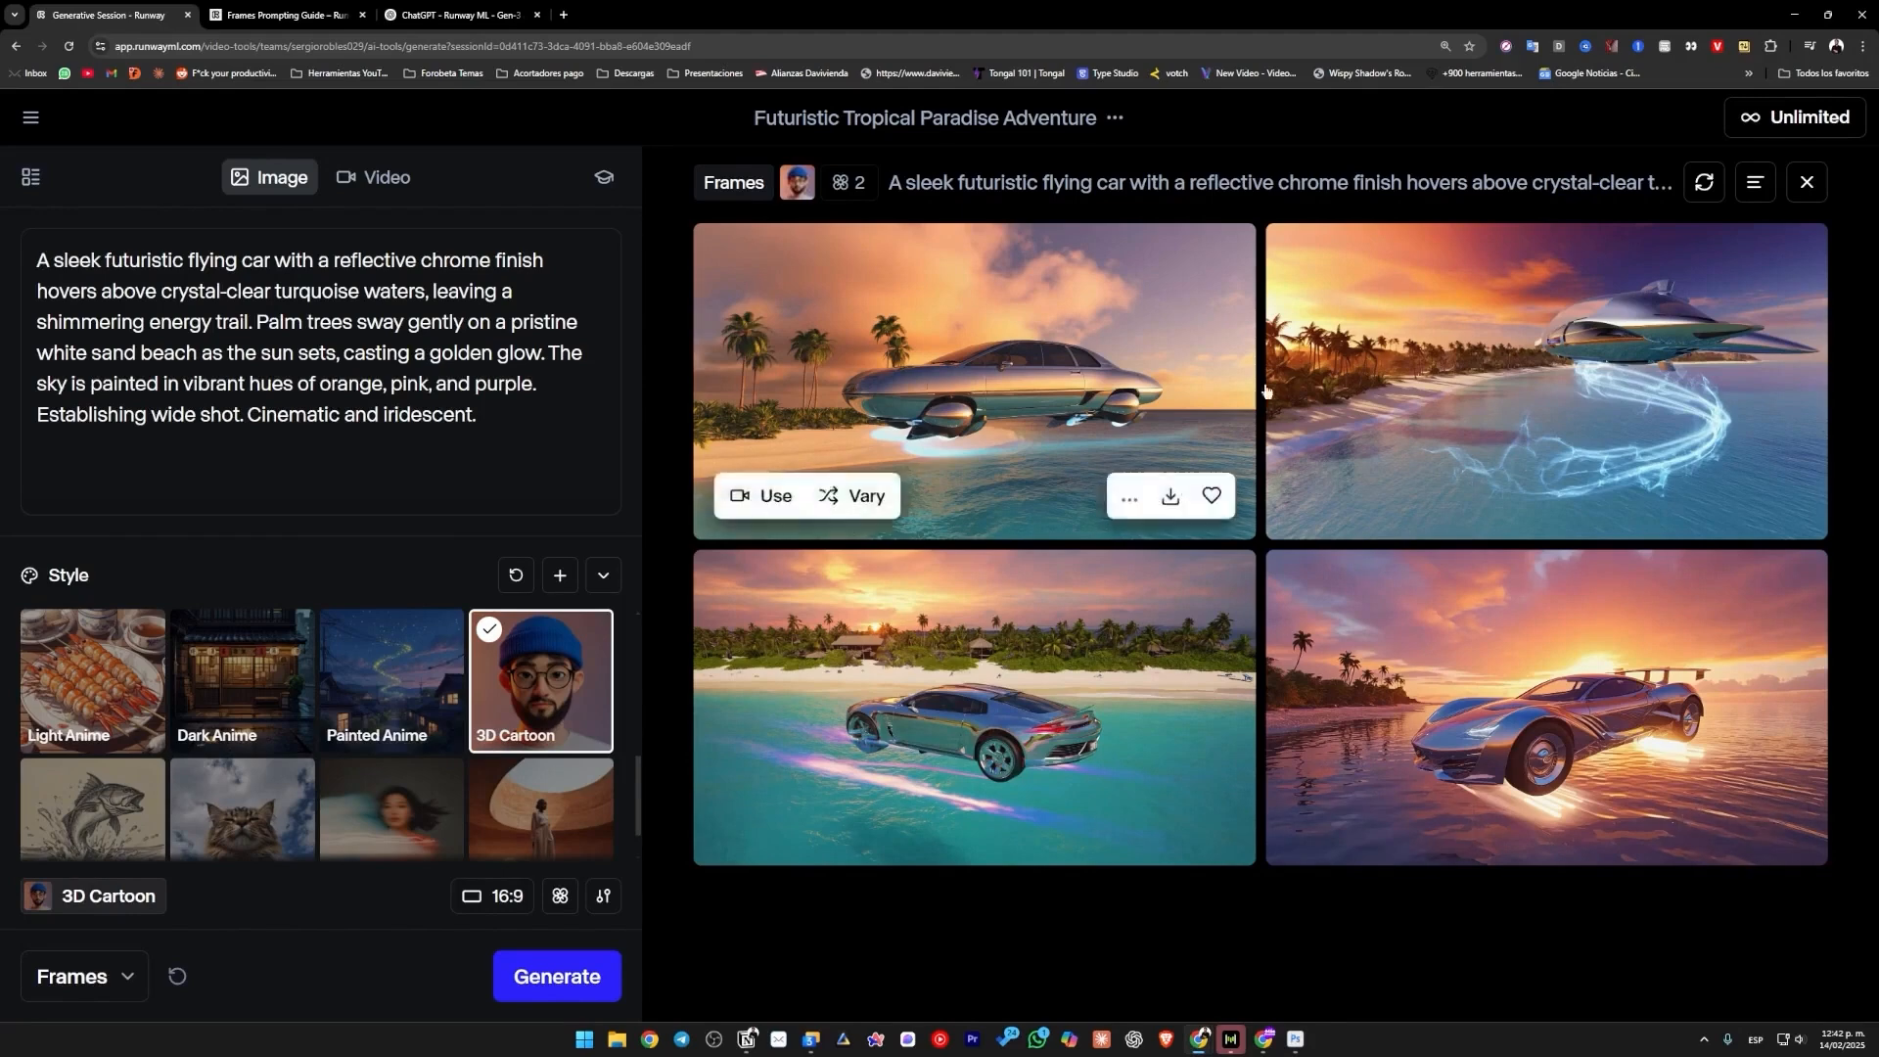
{"action": "scroll", "coordinate": [399, 738], "scroll_direction": "up", "scroll_amount": 5}
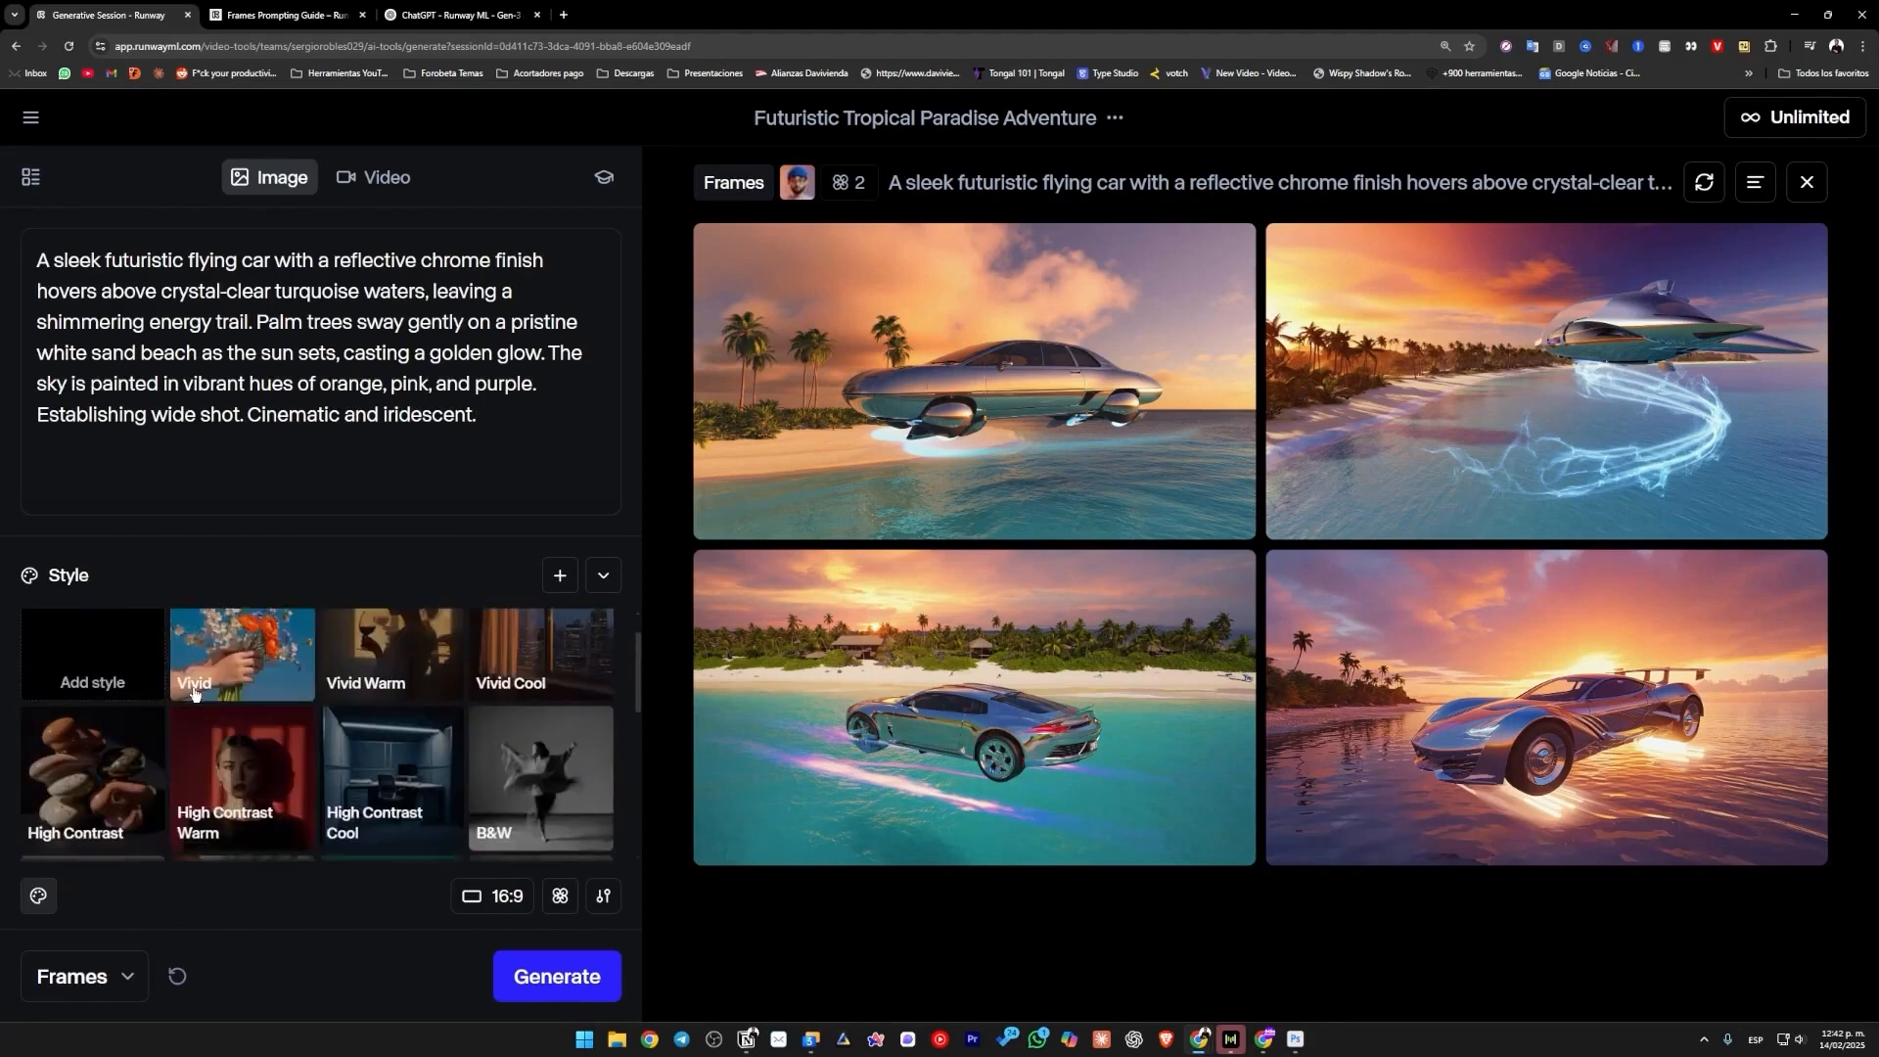
{"action": "left_click", "coordinate": [560, 977]}
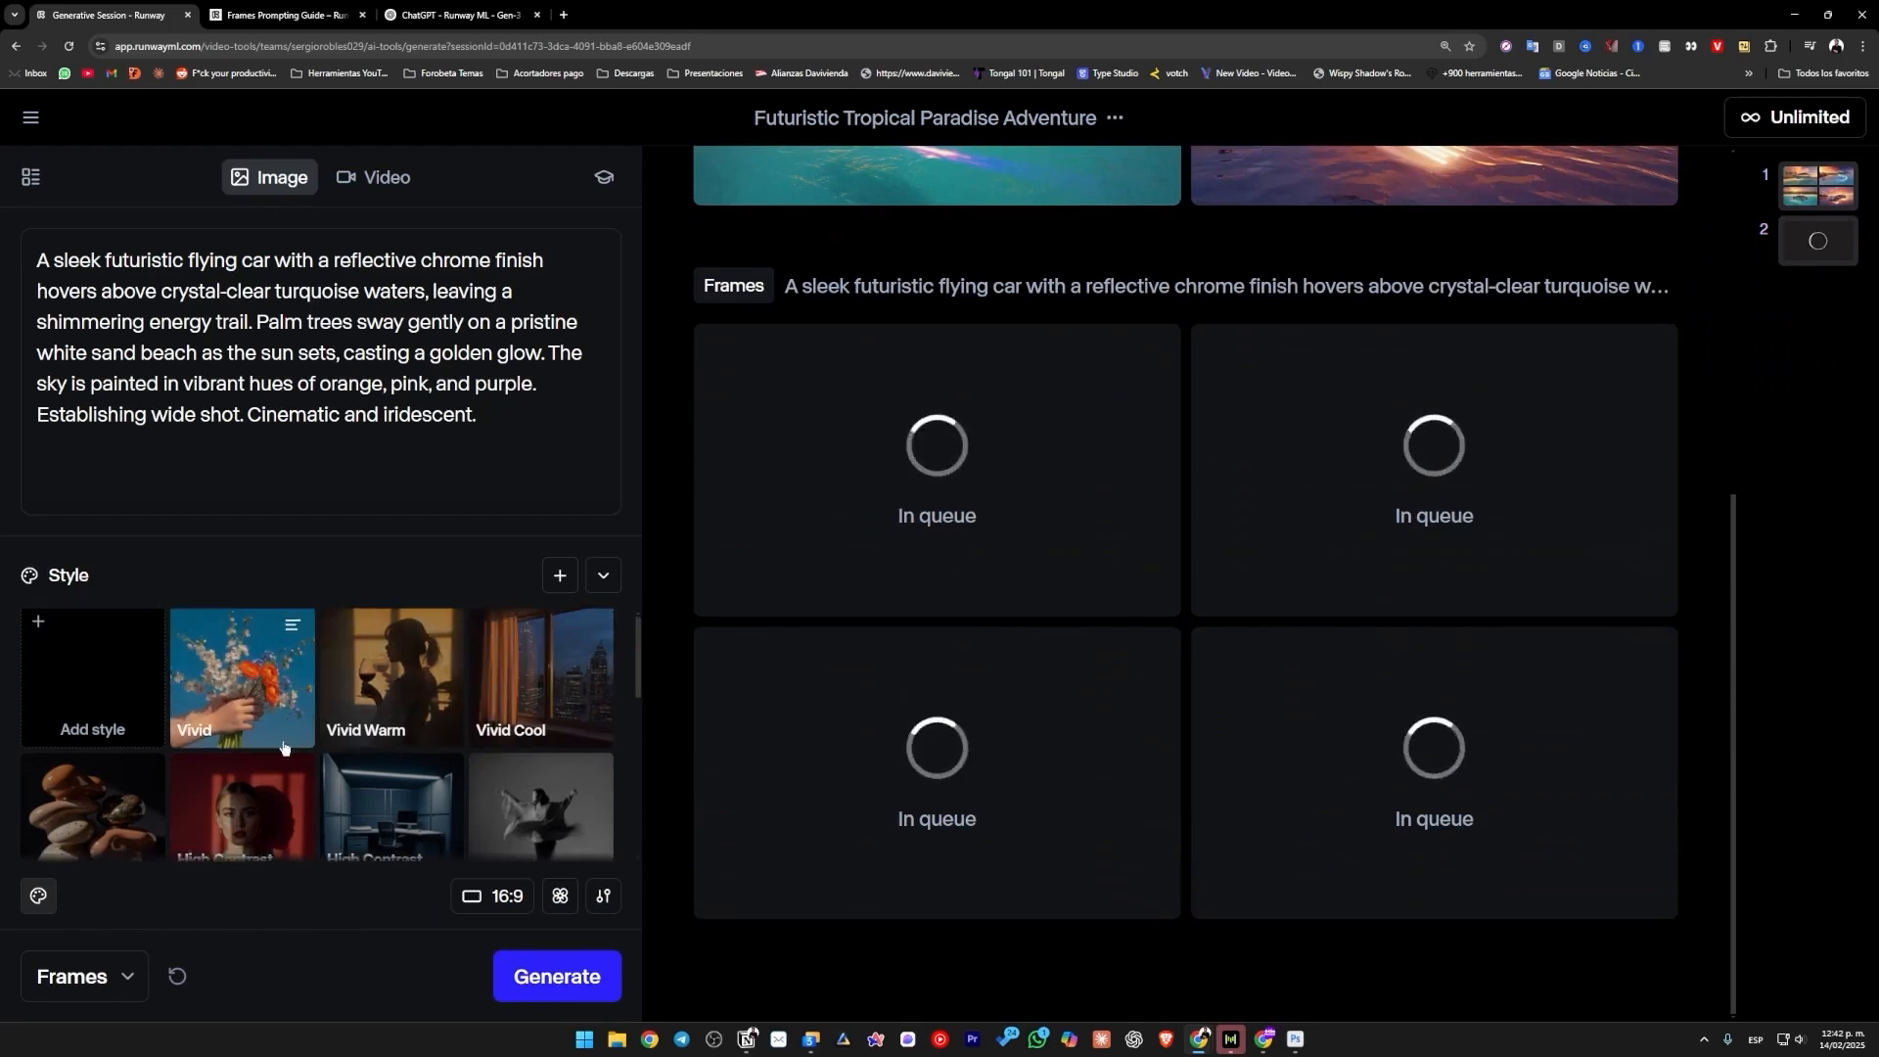
Download the first flying car image of the 3D Cartoon set, view it at full size and close the viewer.
{"action": "scroll", "coordinate": [268, 745], "scroll_direction": "down", "scroll_amount": 2}
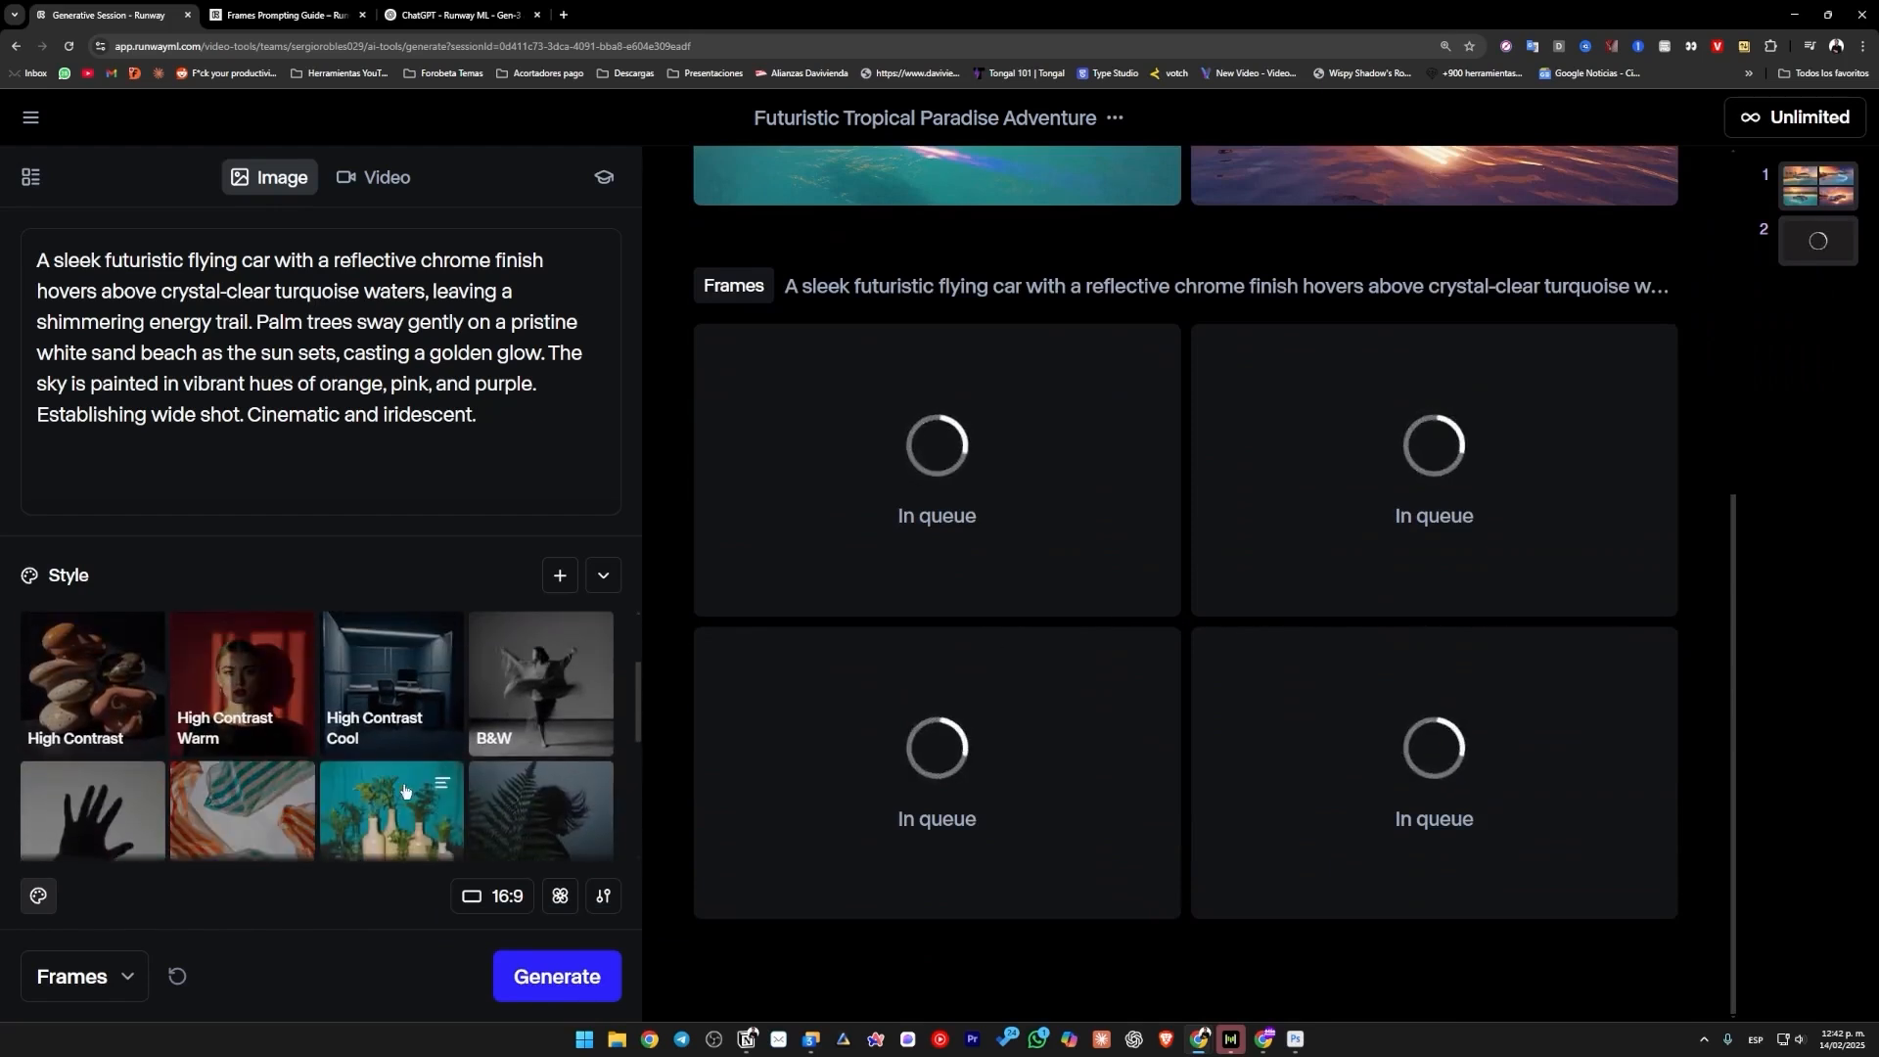
{"action": "scroll", "coordinate": [1078, 627], "scroll_direction": "up", "scroll_amount": 2}
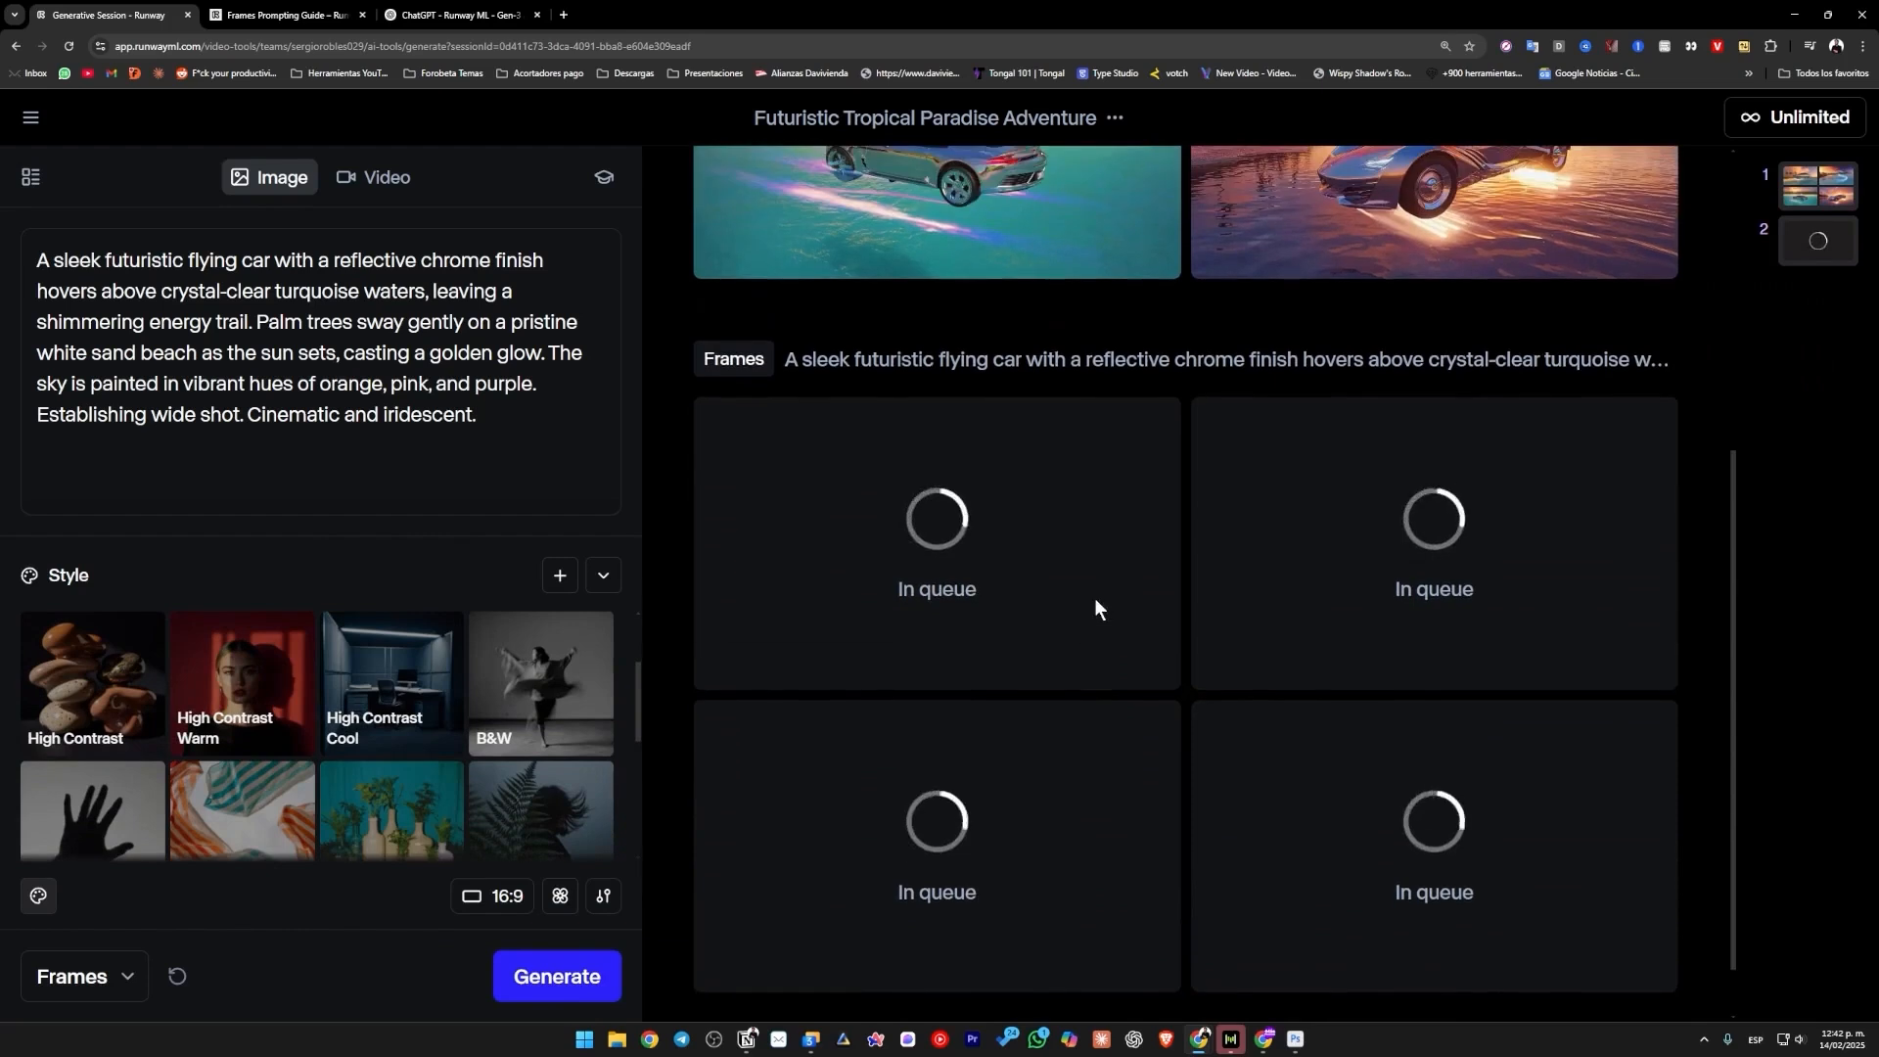
{"action": "scroll", "coordinate": [1094, 597], "scroll_direction": "up", "scroll_amount": 1}
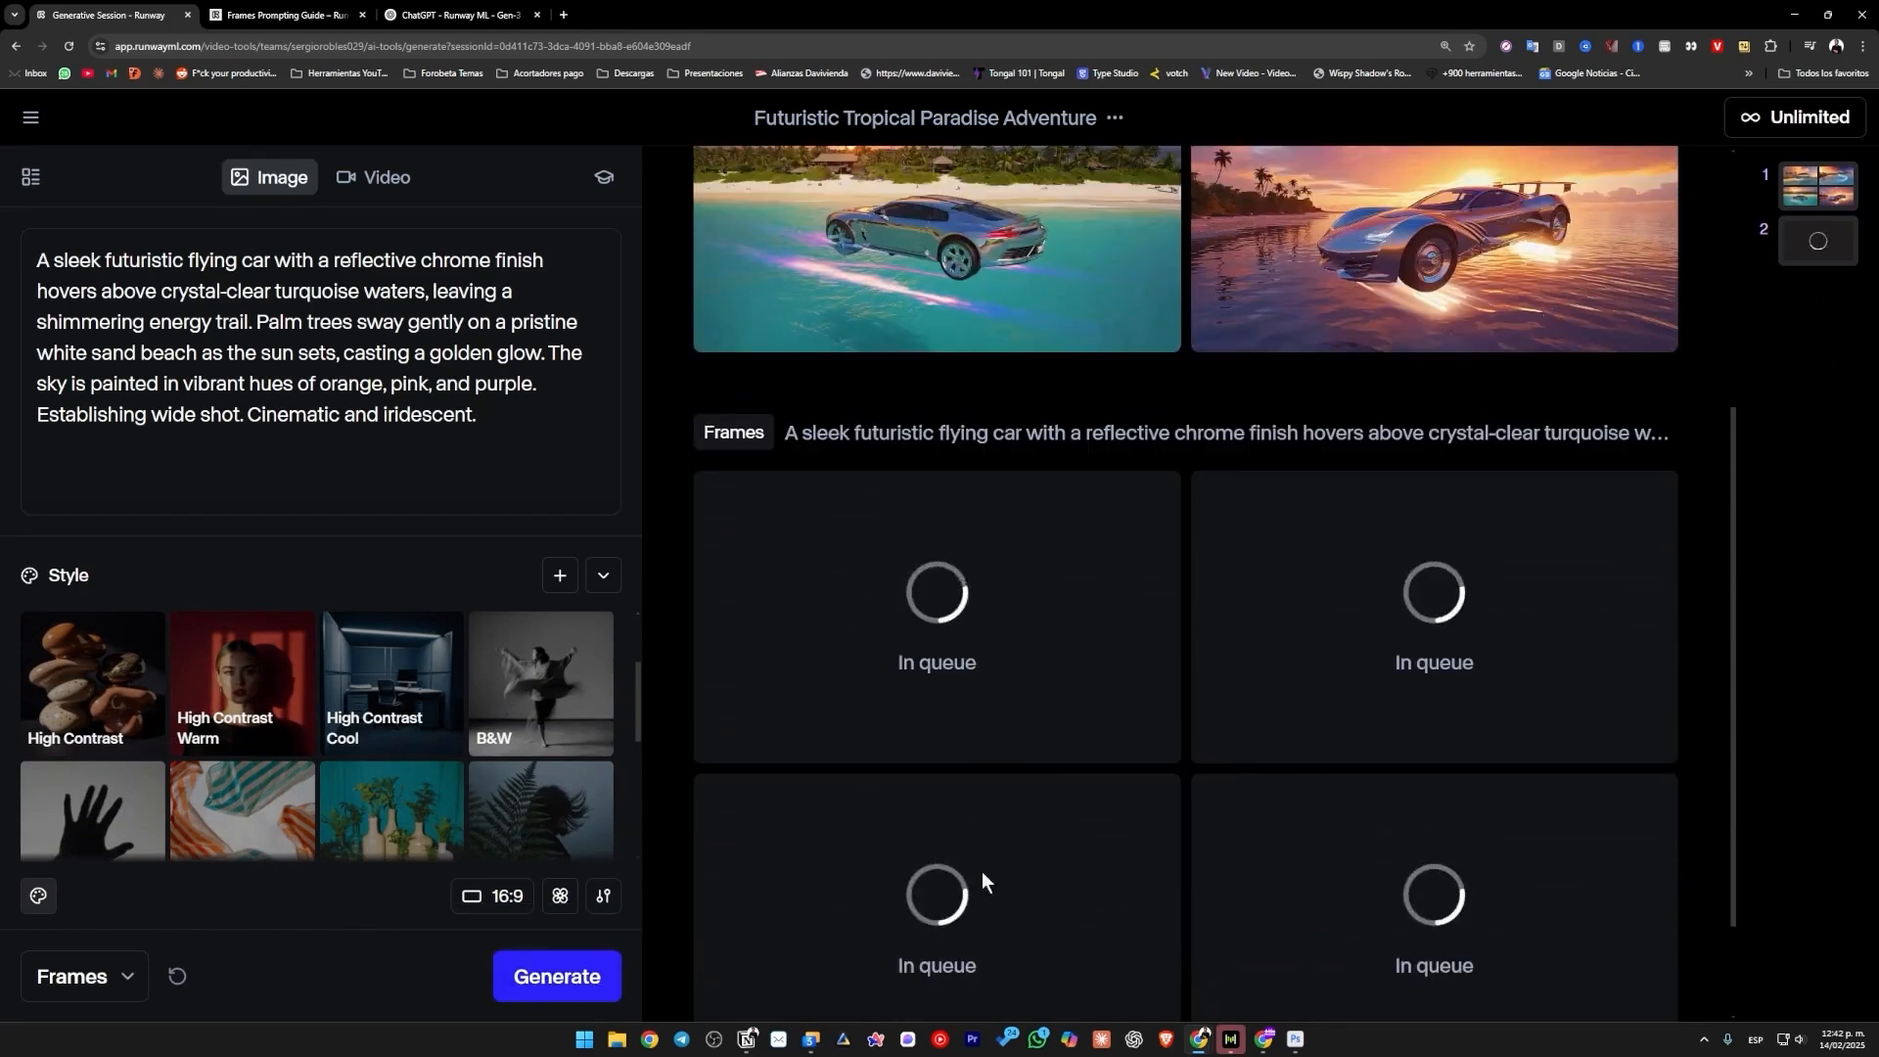
{"action": "scroll", "coordinate": [1252, 812], "scroll_direction": "up", "scroll_amount": 4}
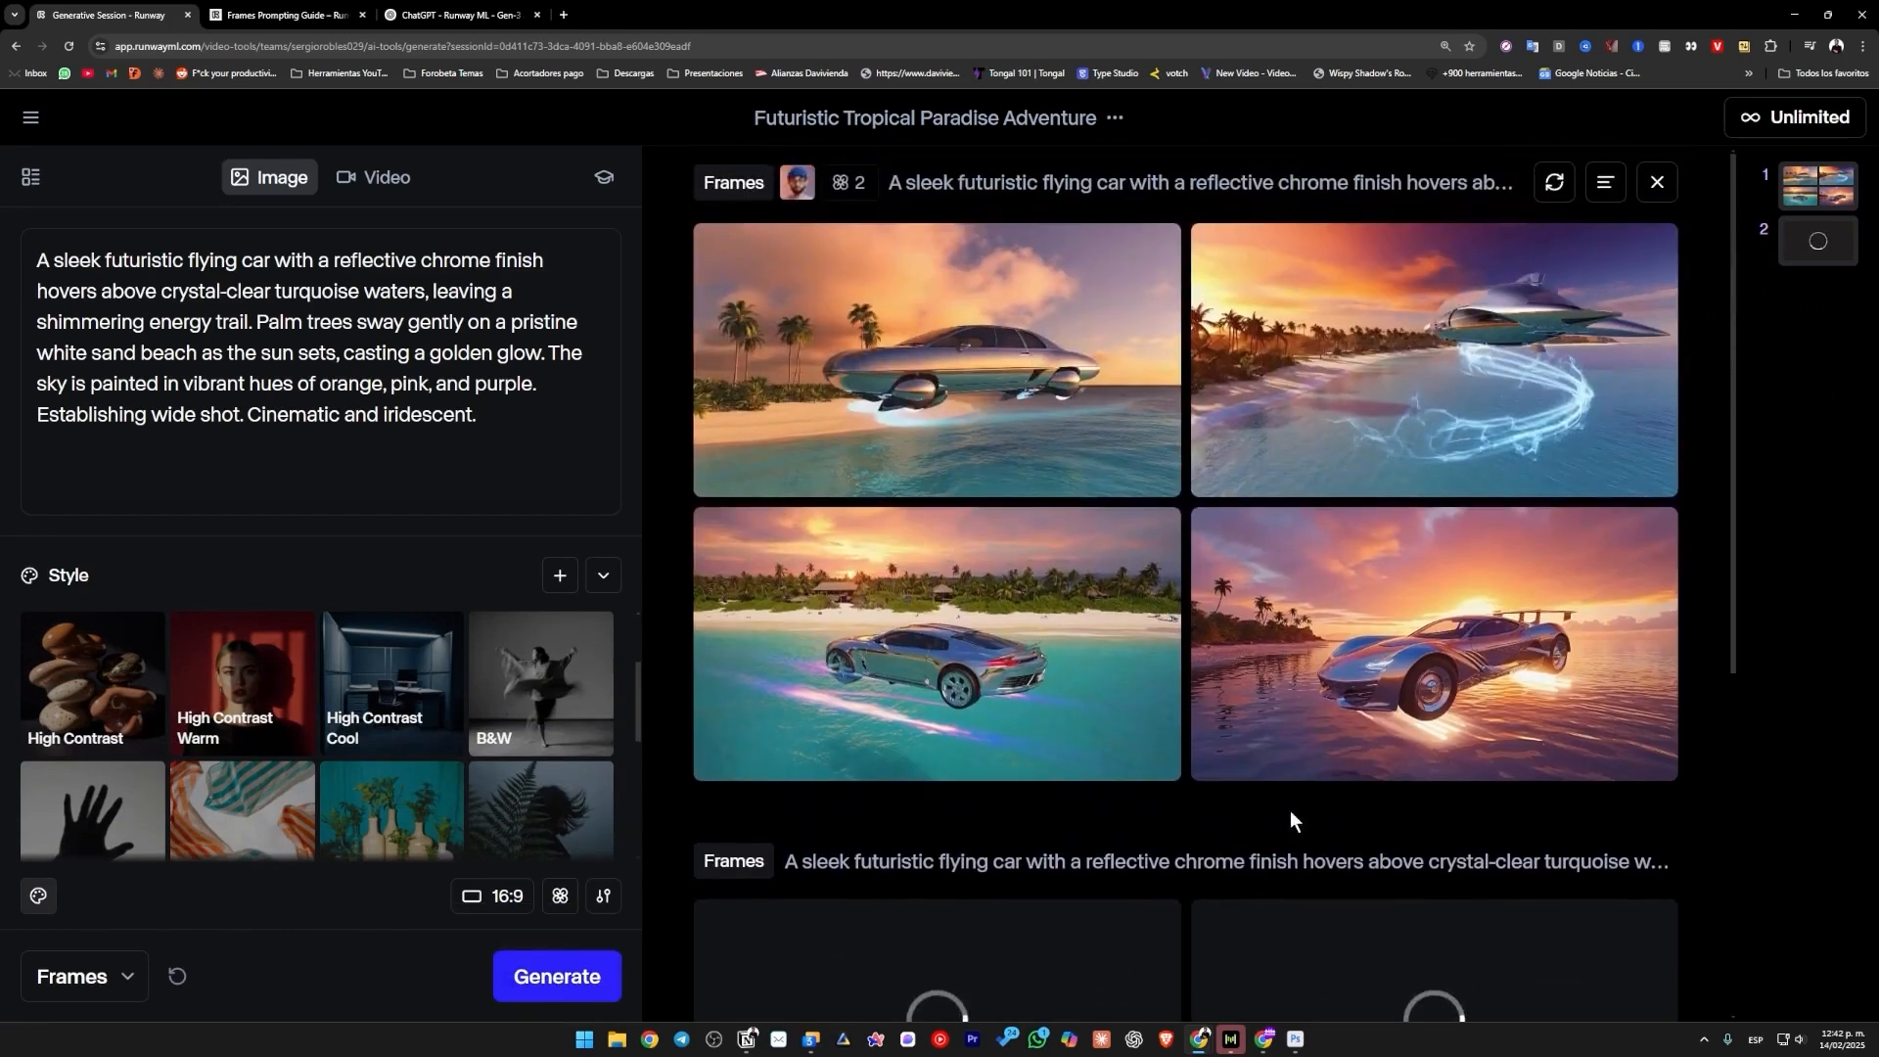
{"action": "mouse_move", "coordinate": [987, 351]}
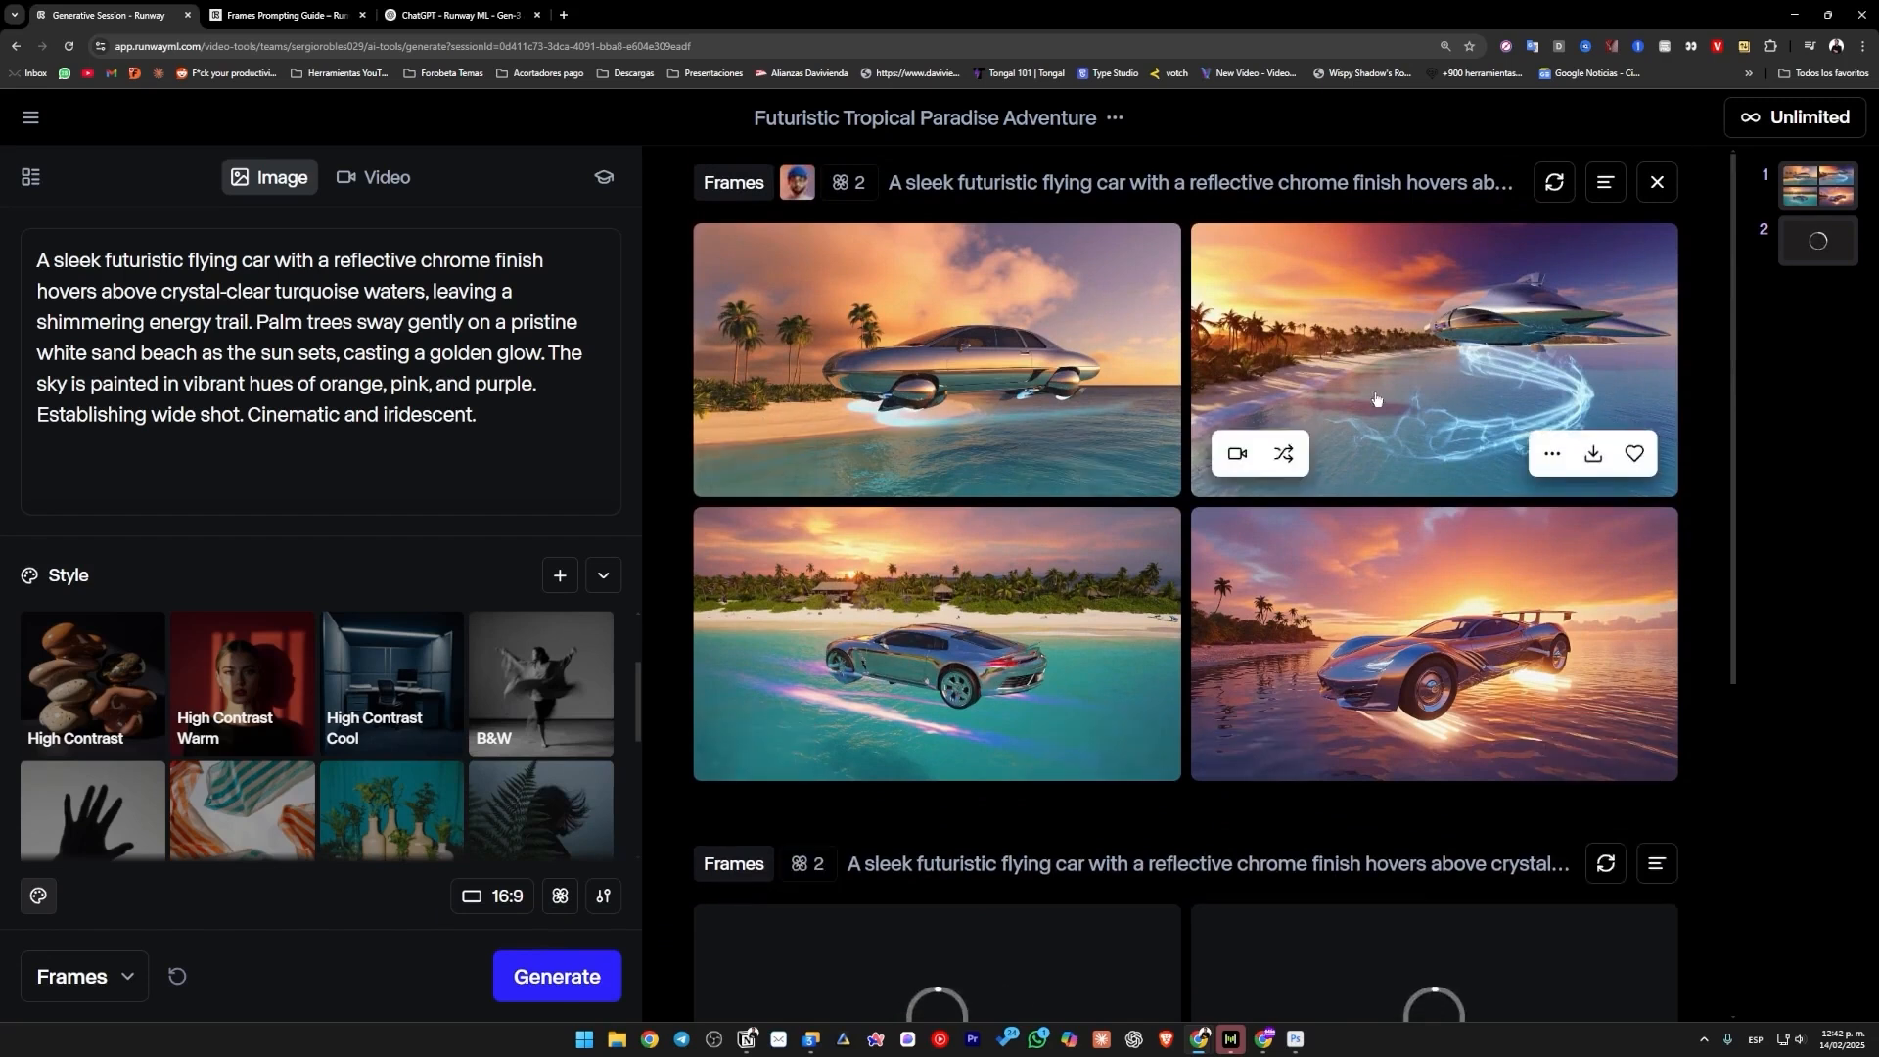
{"action": "left_click", "coordinate": [1098, 458]}
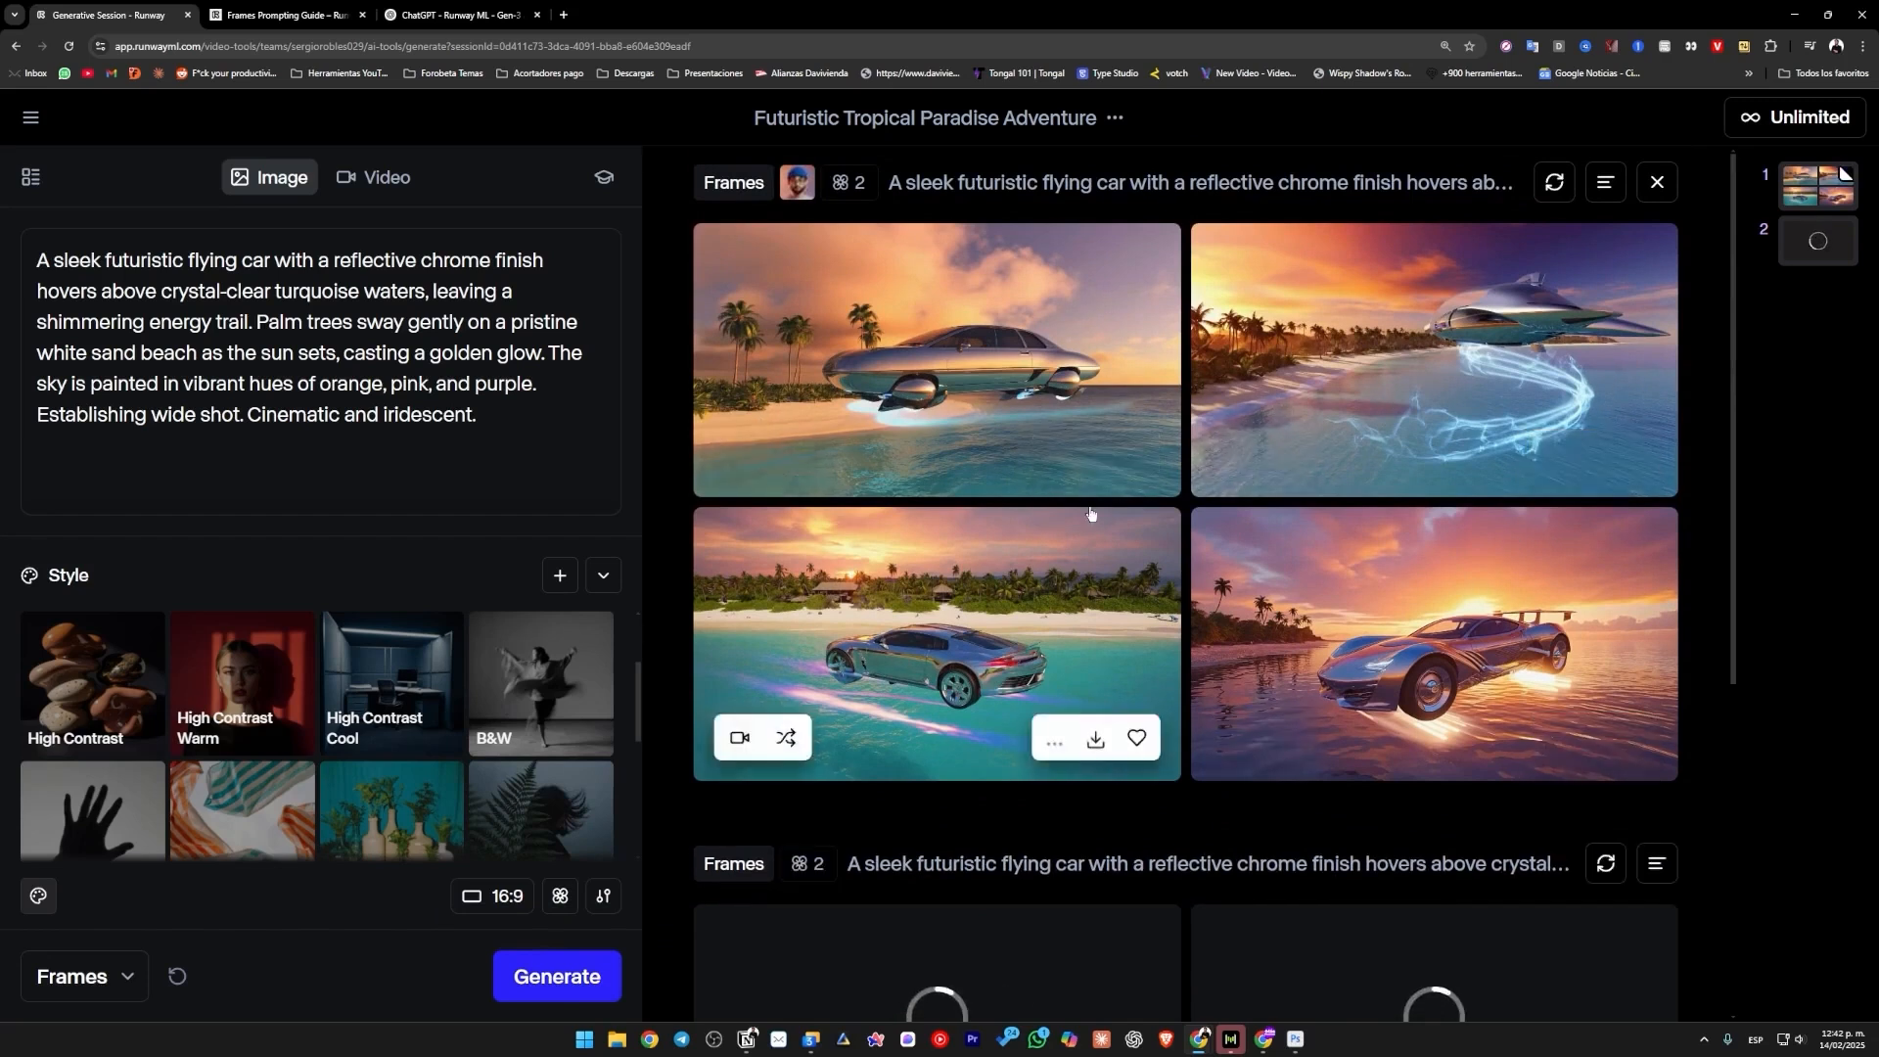
{"action": "left_click", "coordinate": [1713, 116]}
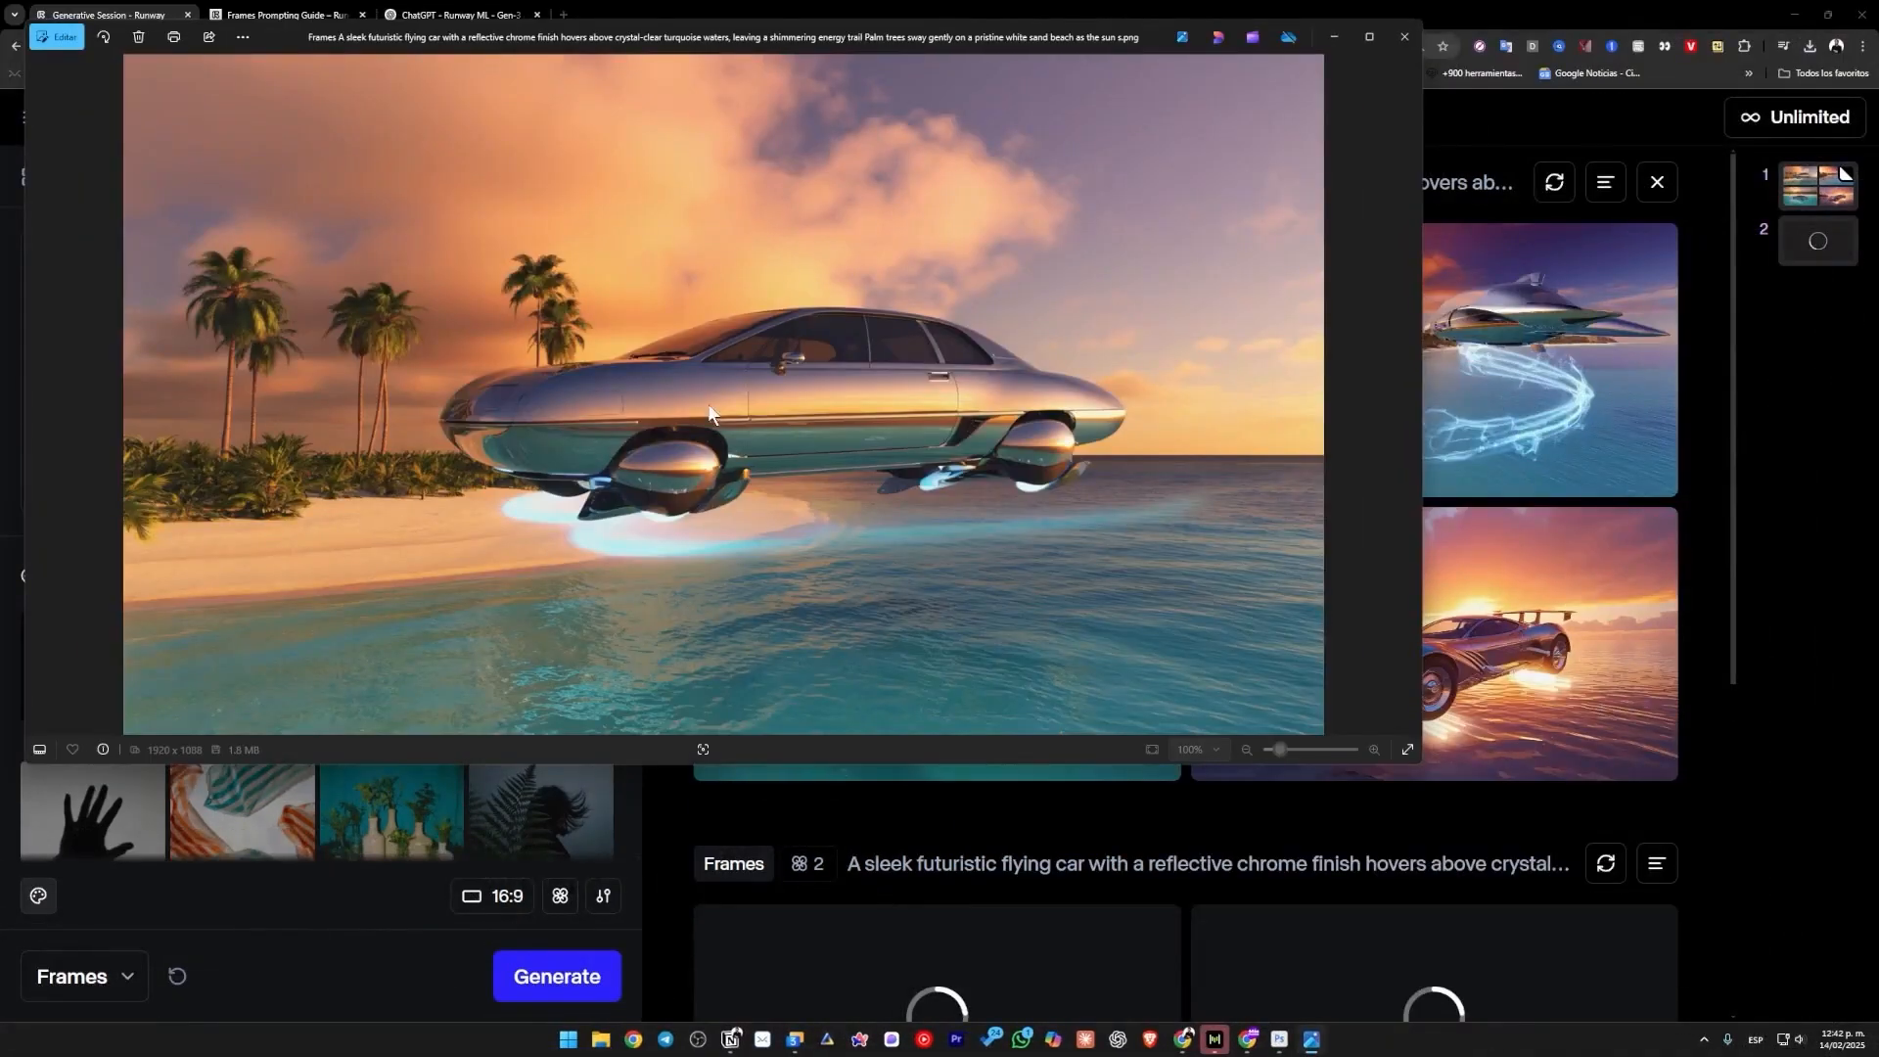
{"action": "left_click", "coordinate": [1404, 37]}
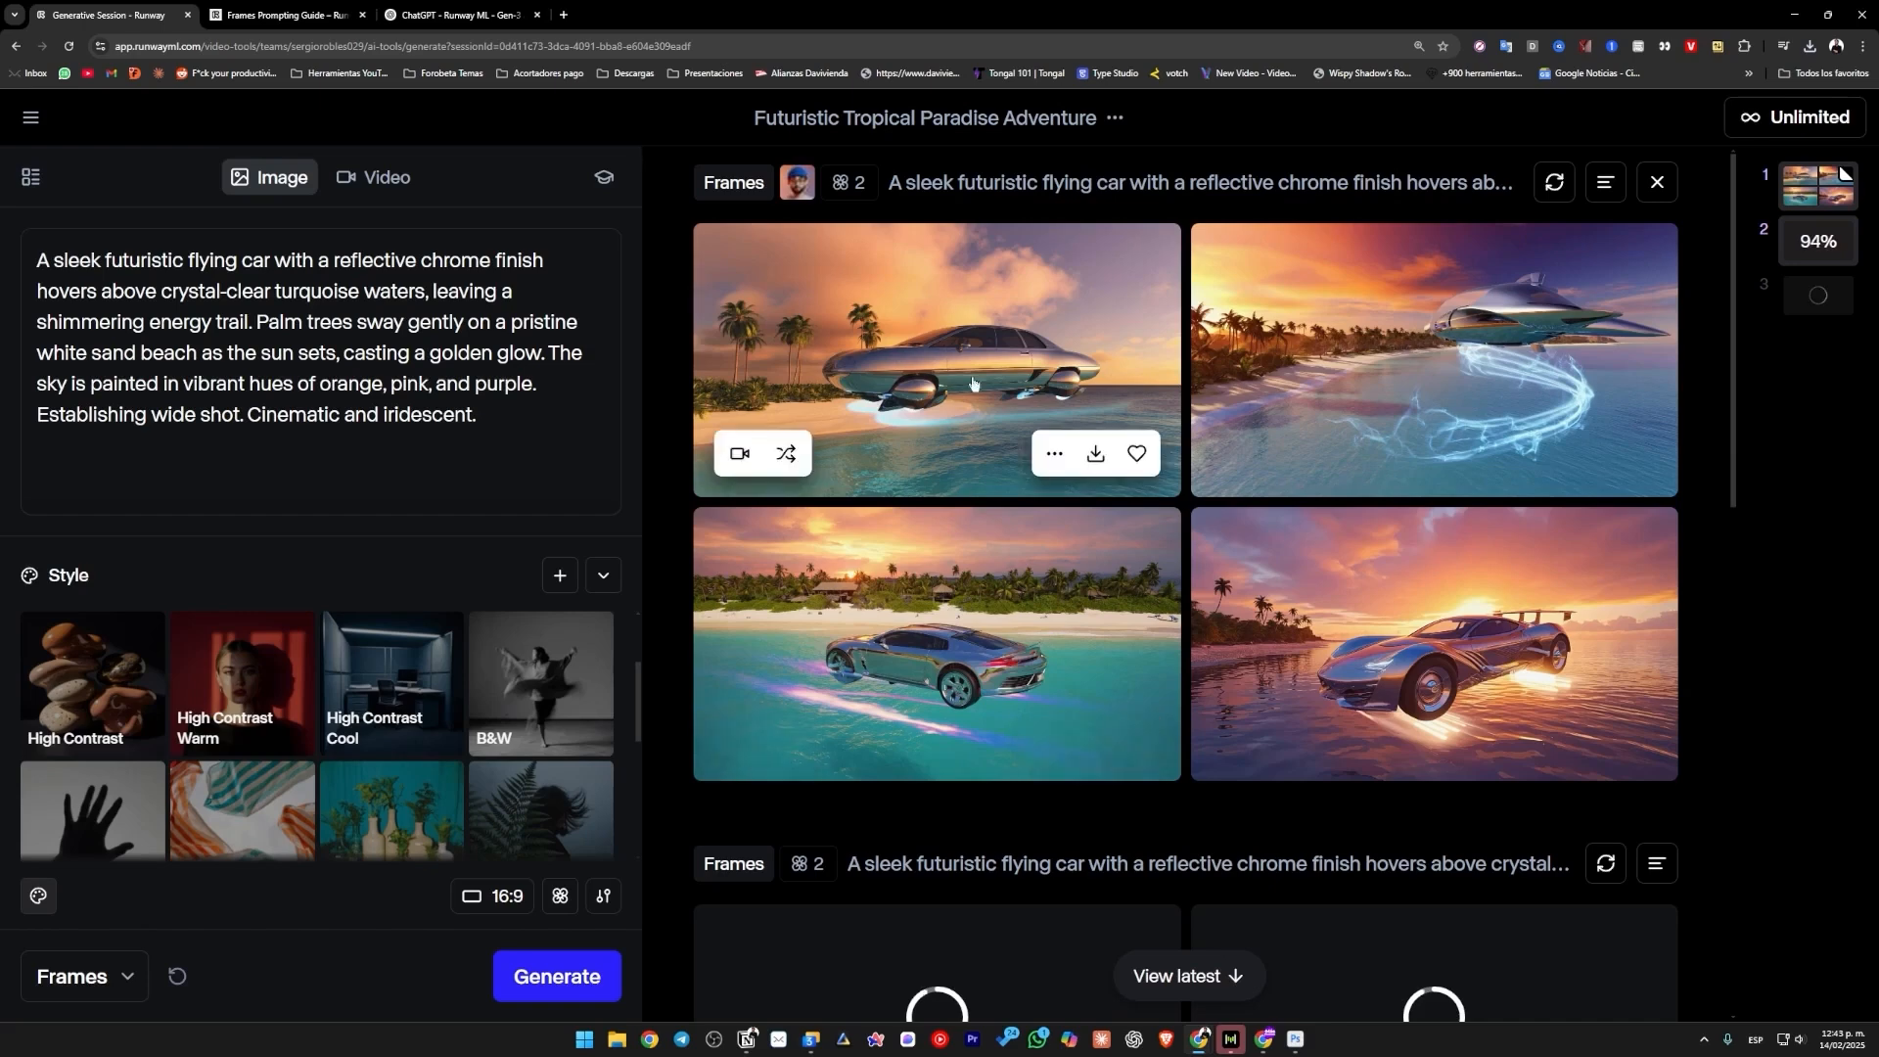
Generate variations of the first flying car image in the 3D Cartoon set.
{"action": "left_click", "coordinate": [786, 453]}
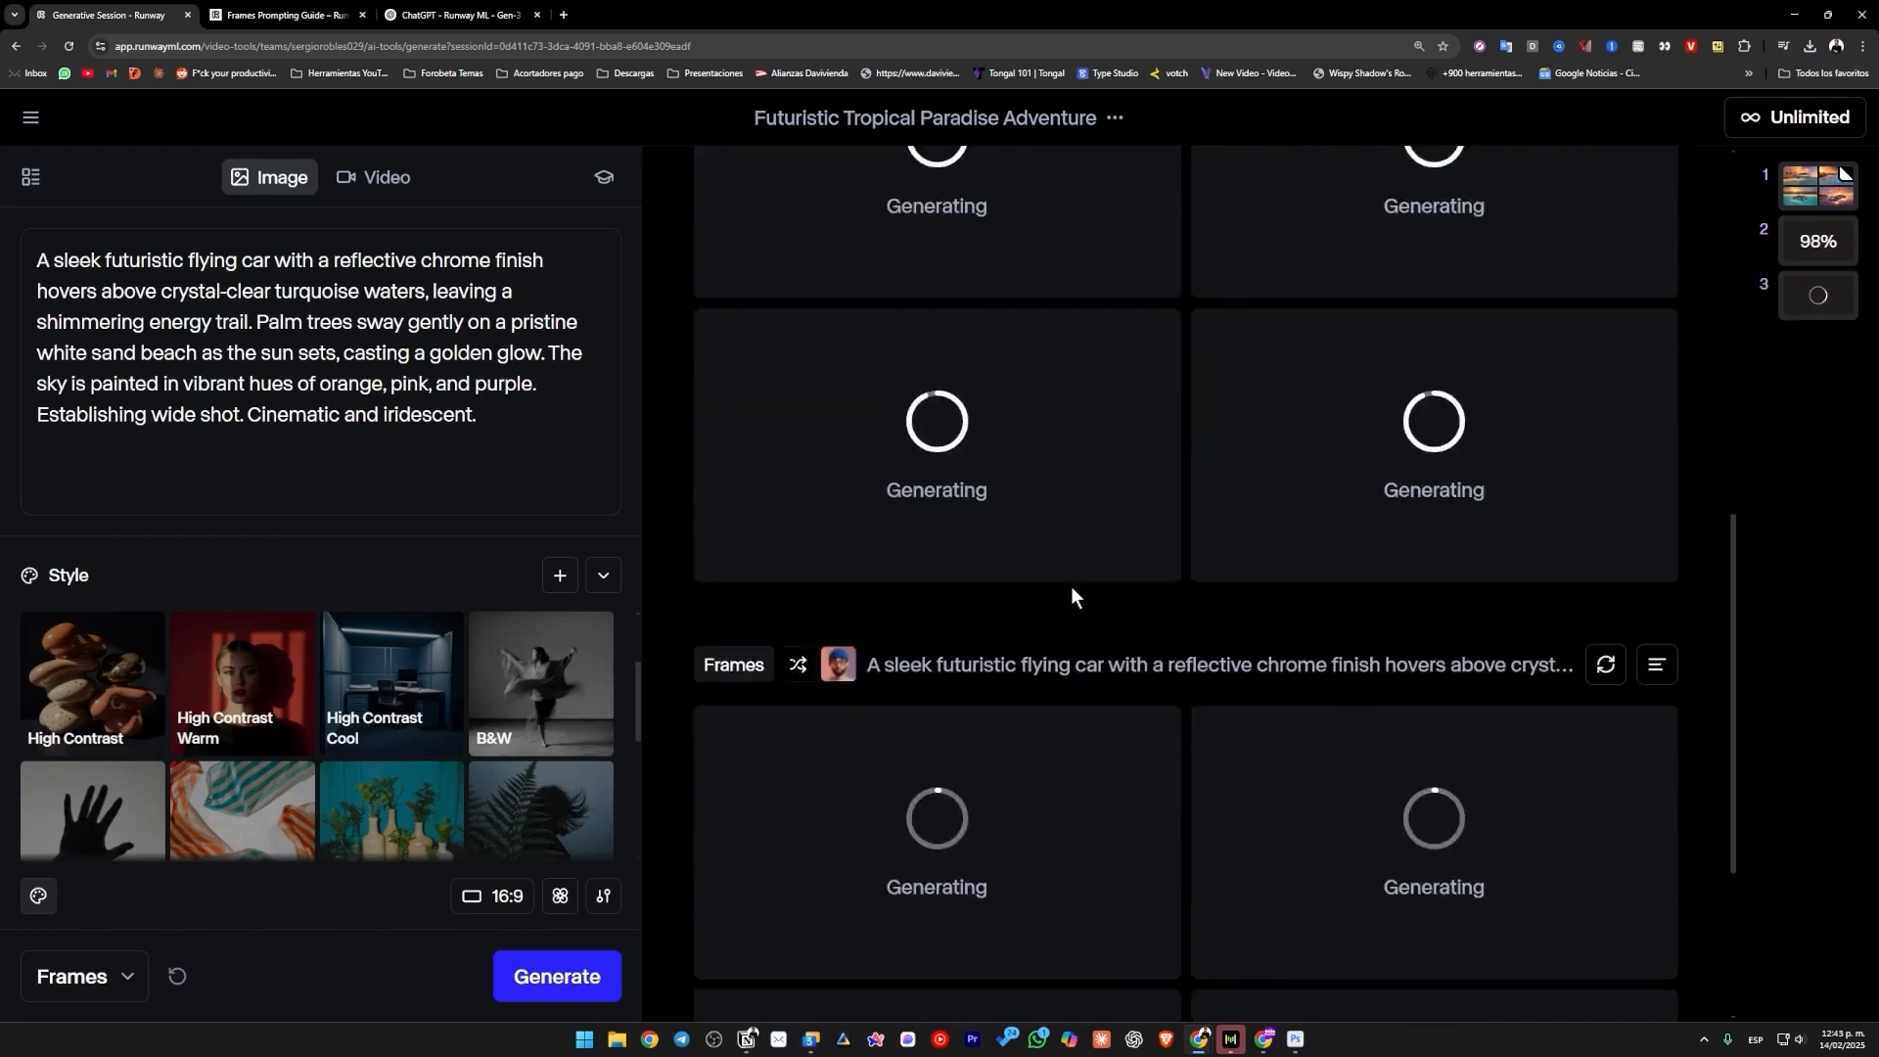
{"action": "scroll", "coordinate": [1183, 685], "scroll_direction": "up", "scroll_amount": 5}
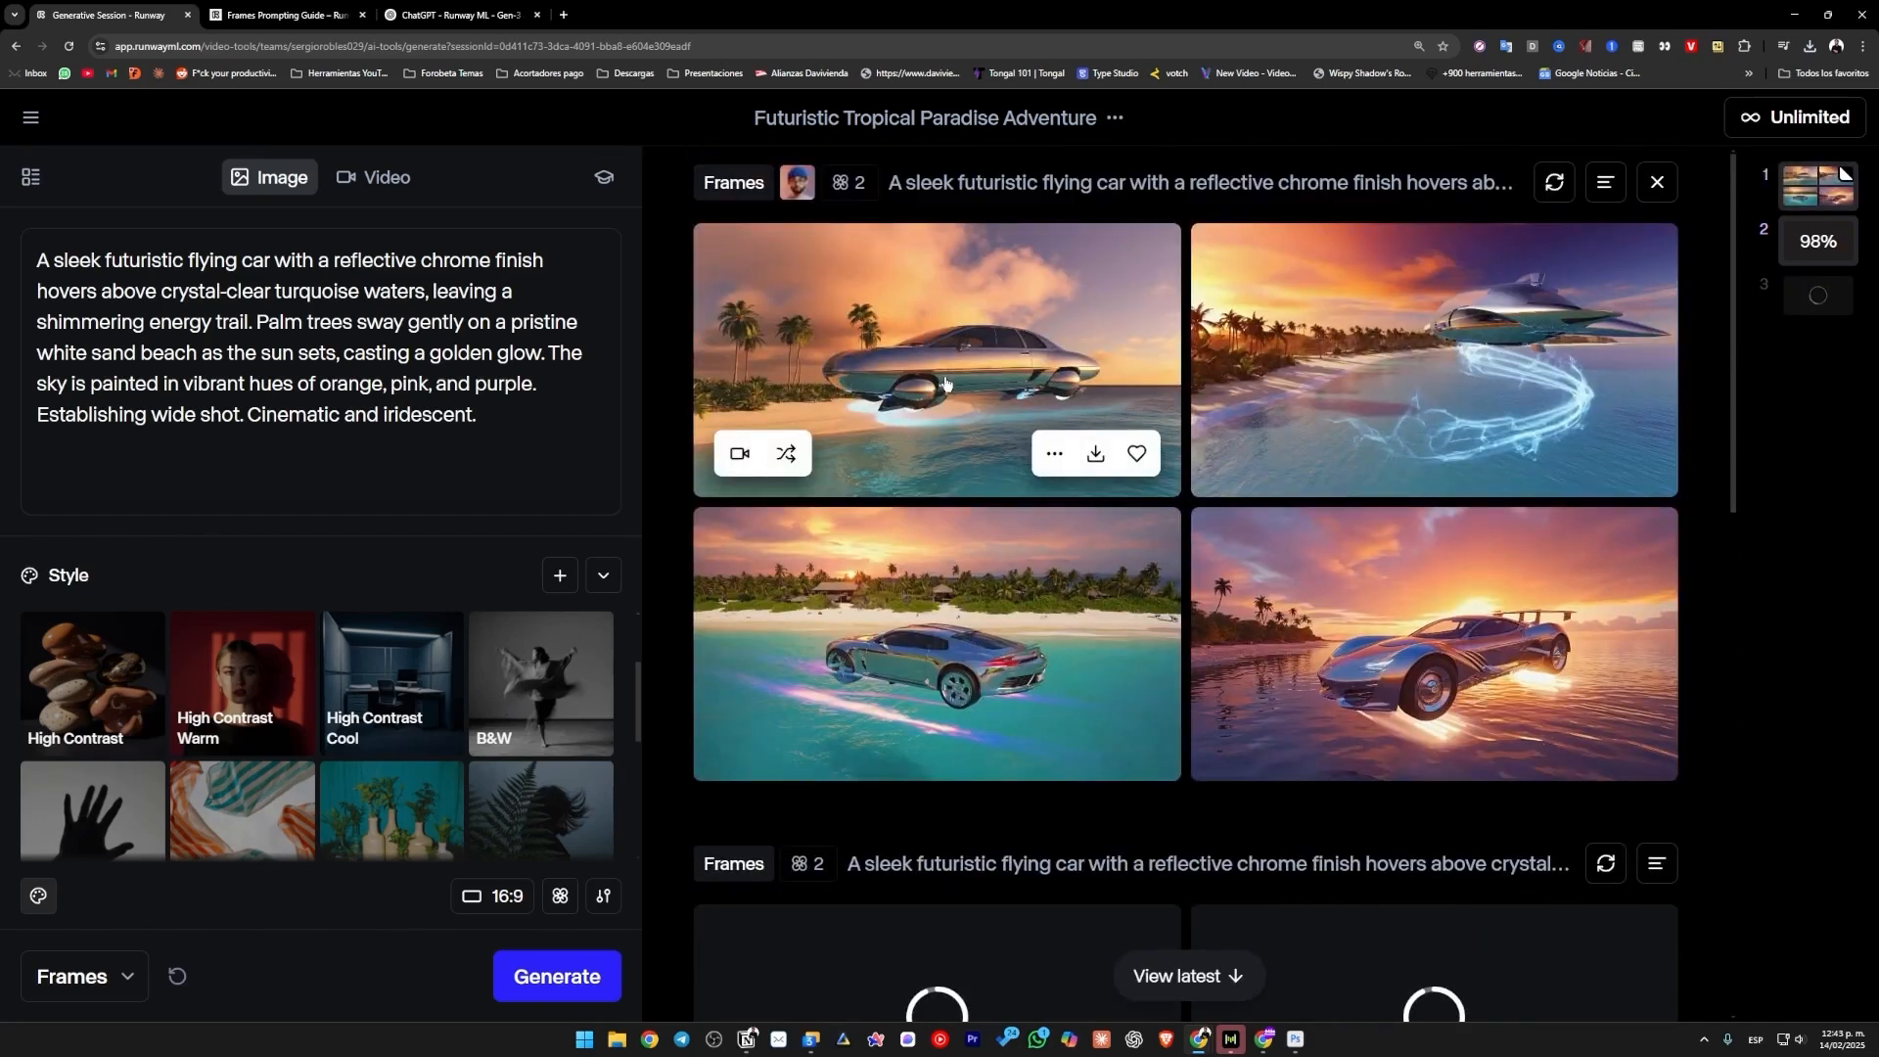
{"action": "scroll", "coordinate": [1082, 576], "scroll_direction": "down", "scroll_amount": 5}
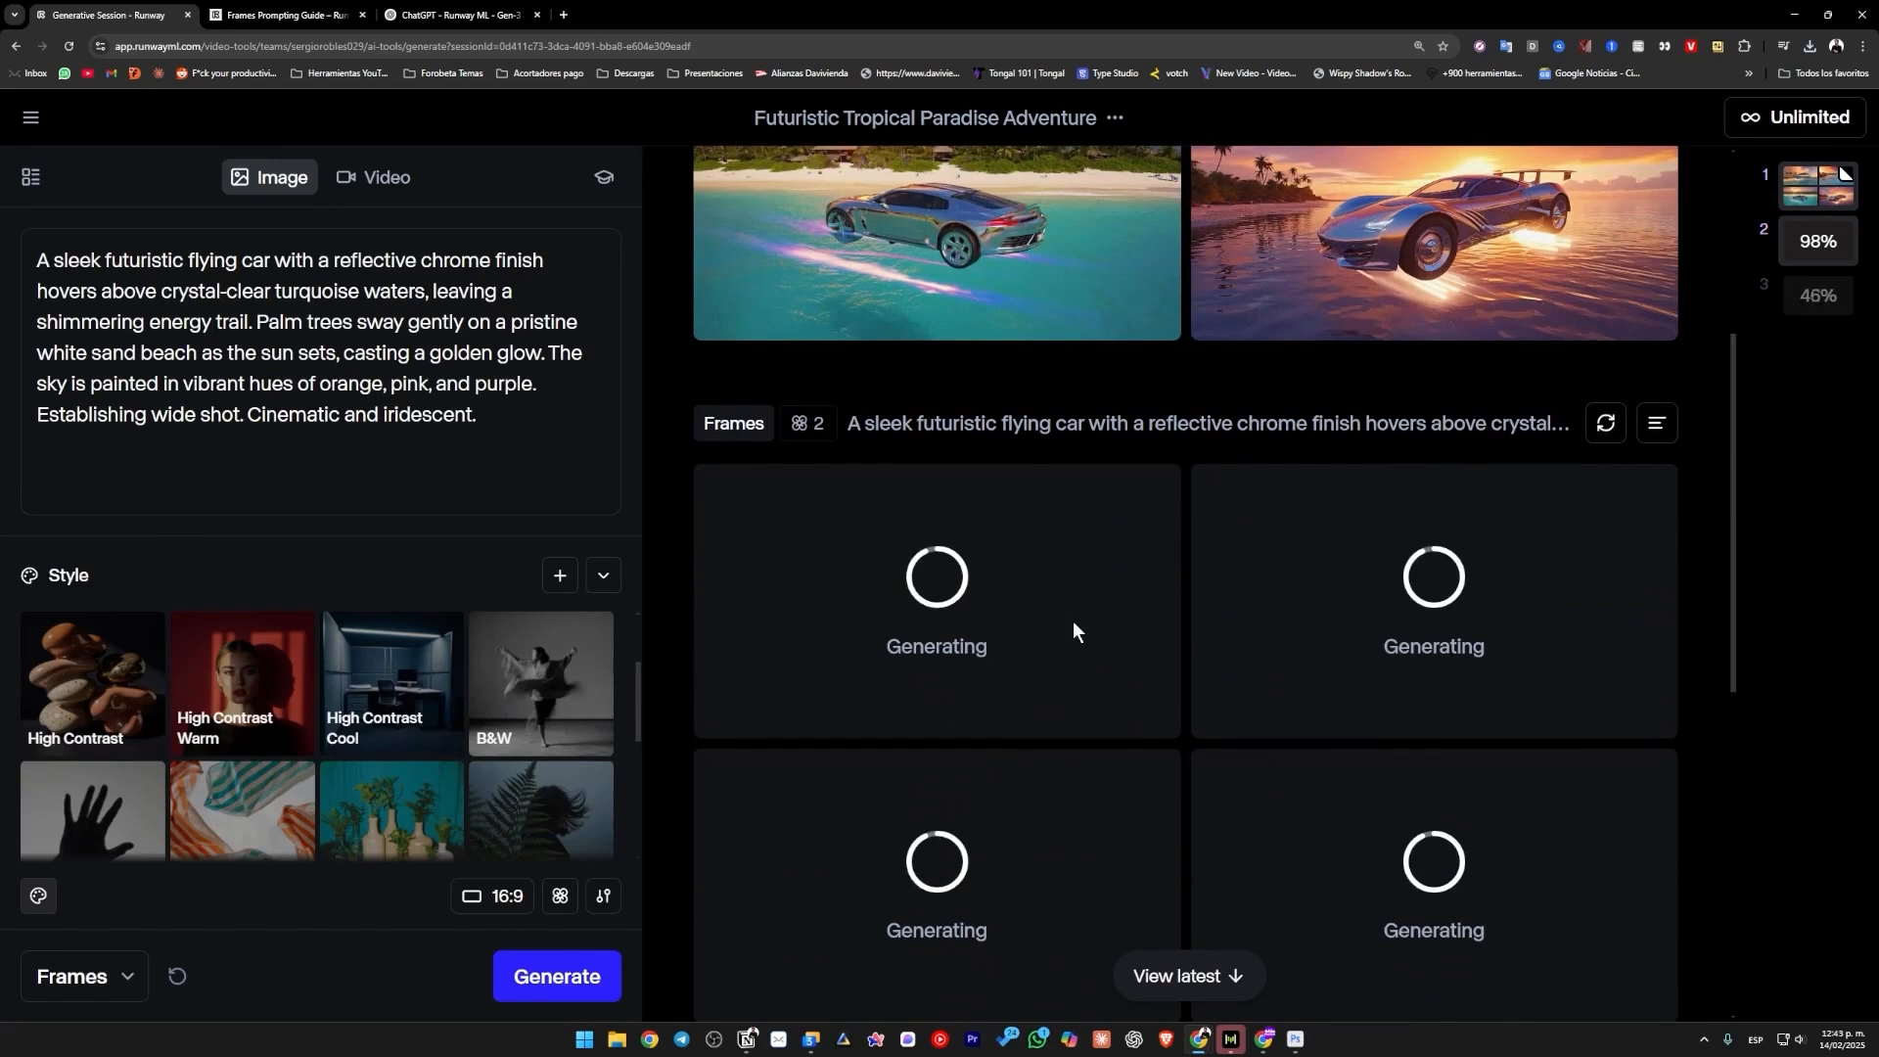
Compare the flying car images made with the 3D Cartoon style against those generated without a style.
{"action": "scroll", "coordinate": [1011, 634], "scroll_direction": "down", "scroll_amount": 2}
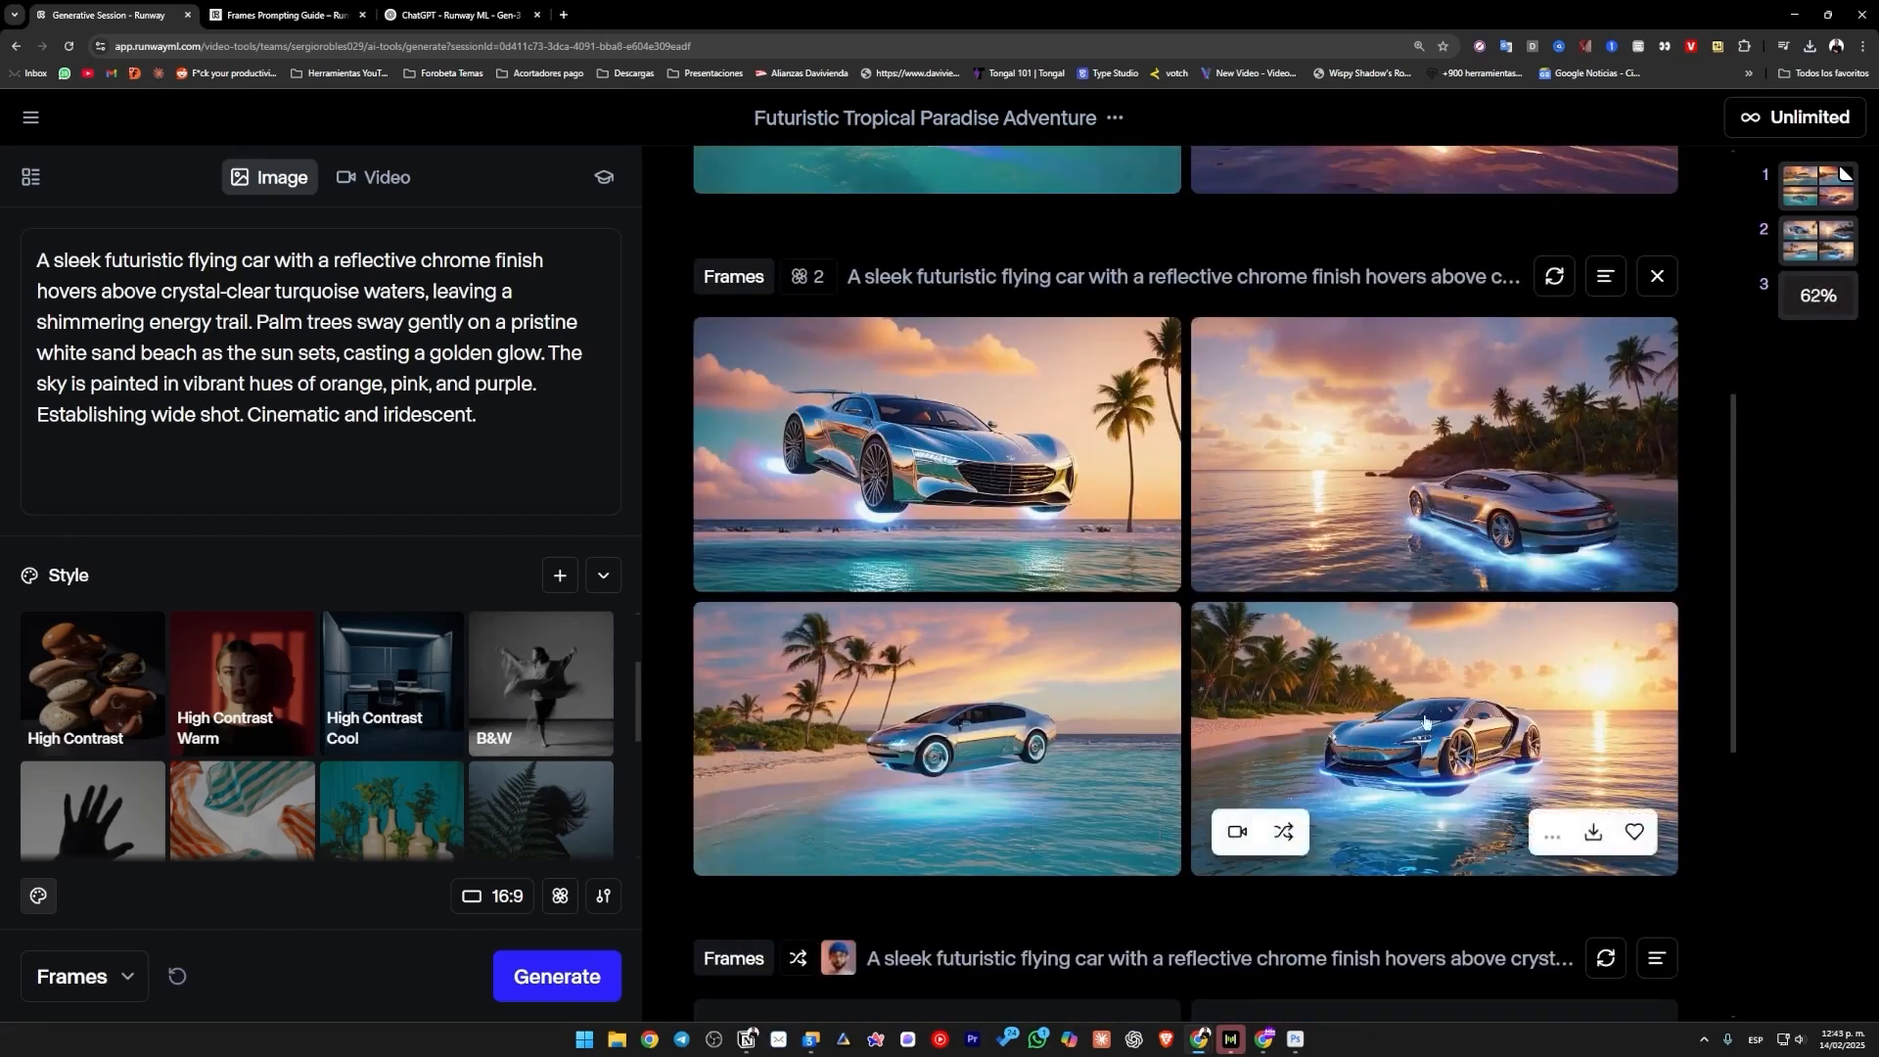
{"action": "scroll", "coordinate": [1392, 589], "scroll_direction": "up", "scroll_amount": 5}
{"action": "scroll", "coordinate": [1391, 589], "scroll_direction": "up", "scroll_amount": 2}
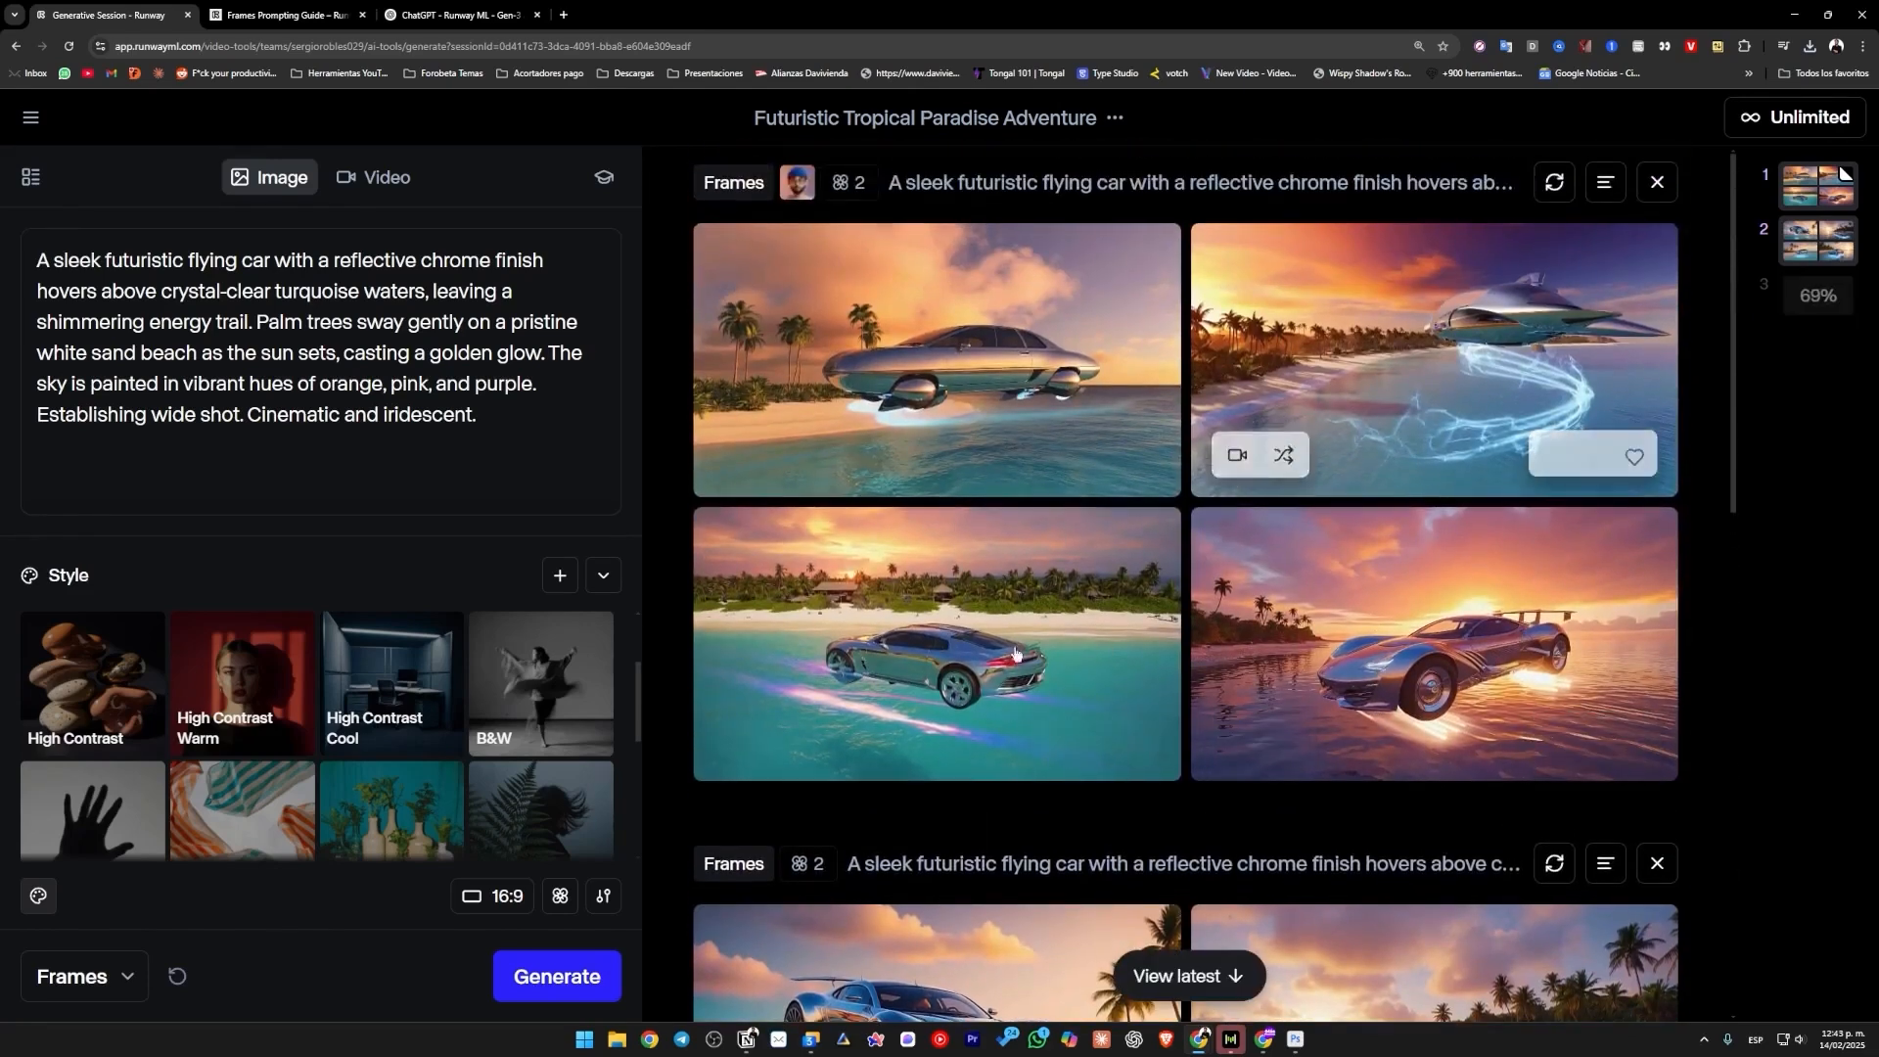
{"action": "scroll", "coordinate": [970, 652], "scroll_direction": "down", "scroll_amount": 1}
{"action": "scroll", "coordinate": [392, 685], "scroll_direction": "down", "scroll_amount": 3}
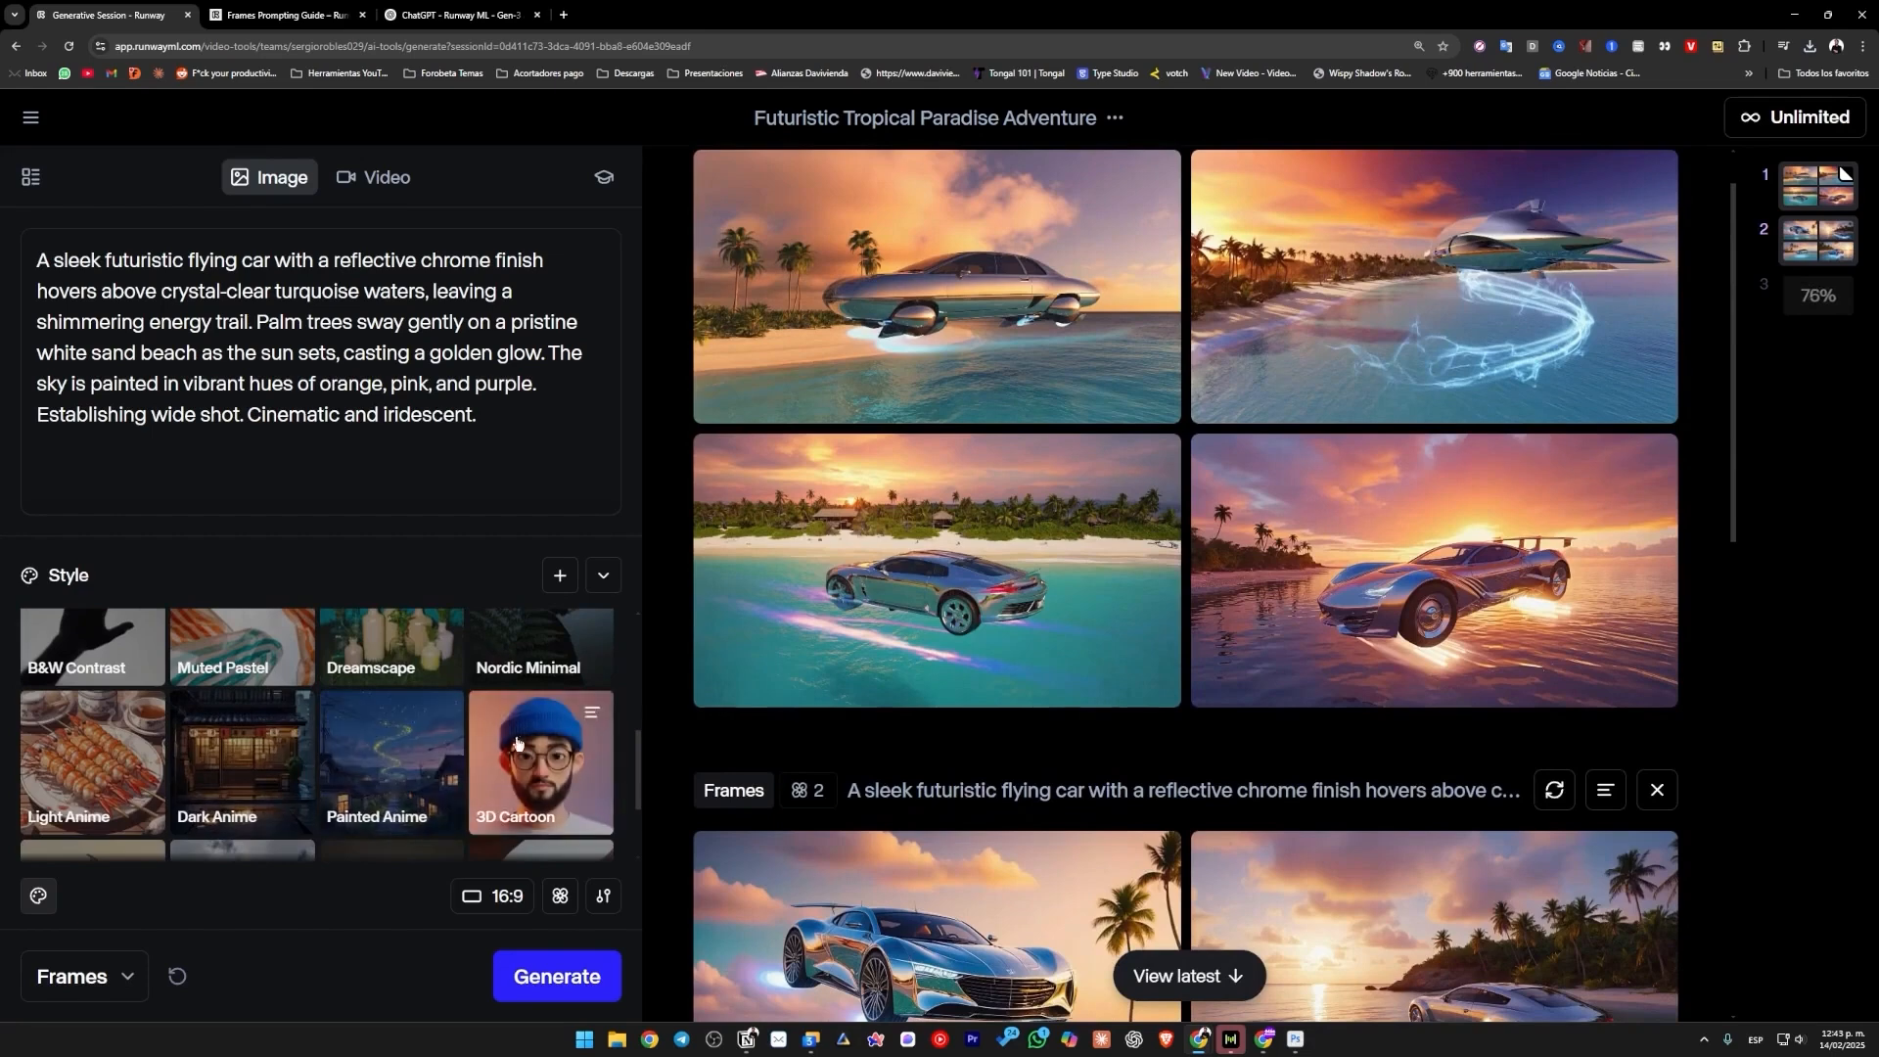
{"action": "scroll", "coordinate": [1218, 661], "scroll_direction": "down", "scroll_amount": 3}
{"action": "scroll", "coordinate": [1219, 661], "scroll_direction": "down", "scroll_amount": 2}
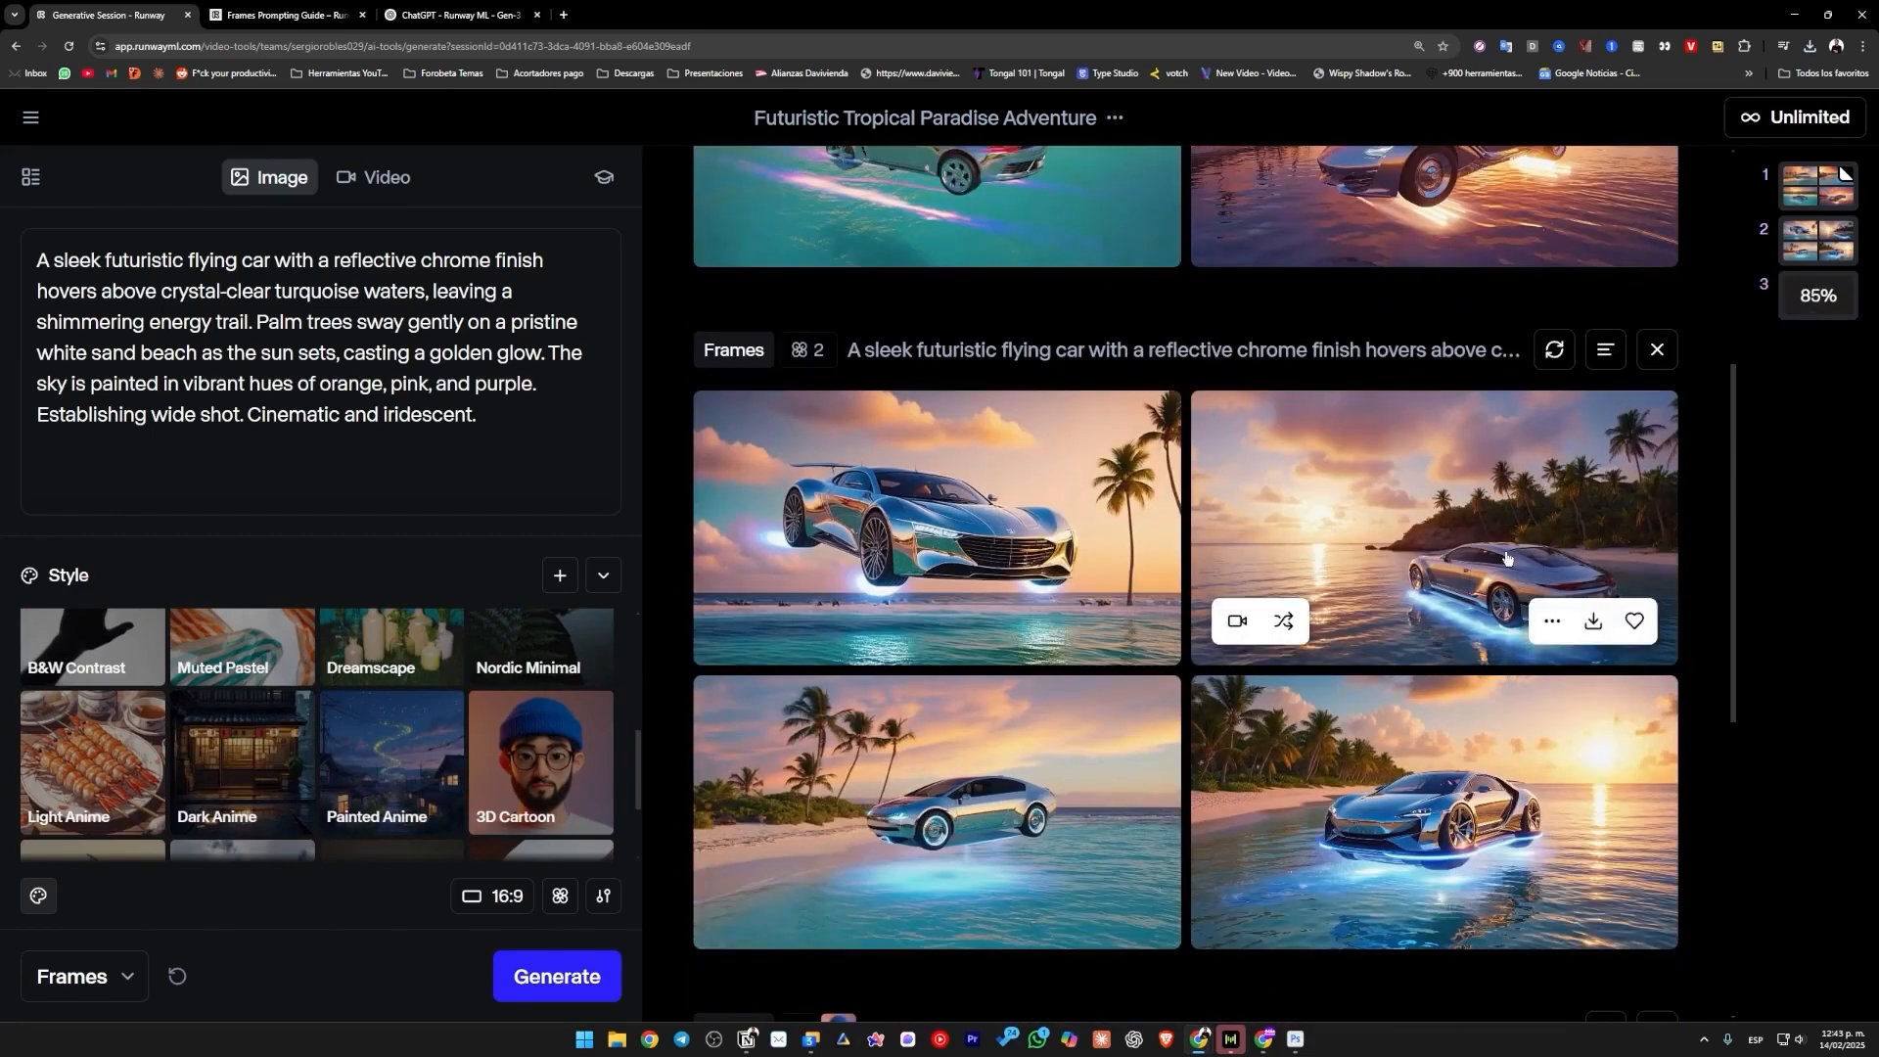
{"action": "scroll", "coordinate": [1319, 706], "scroll_direction": "down", "scroll_amount": 2}
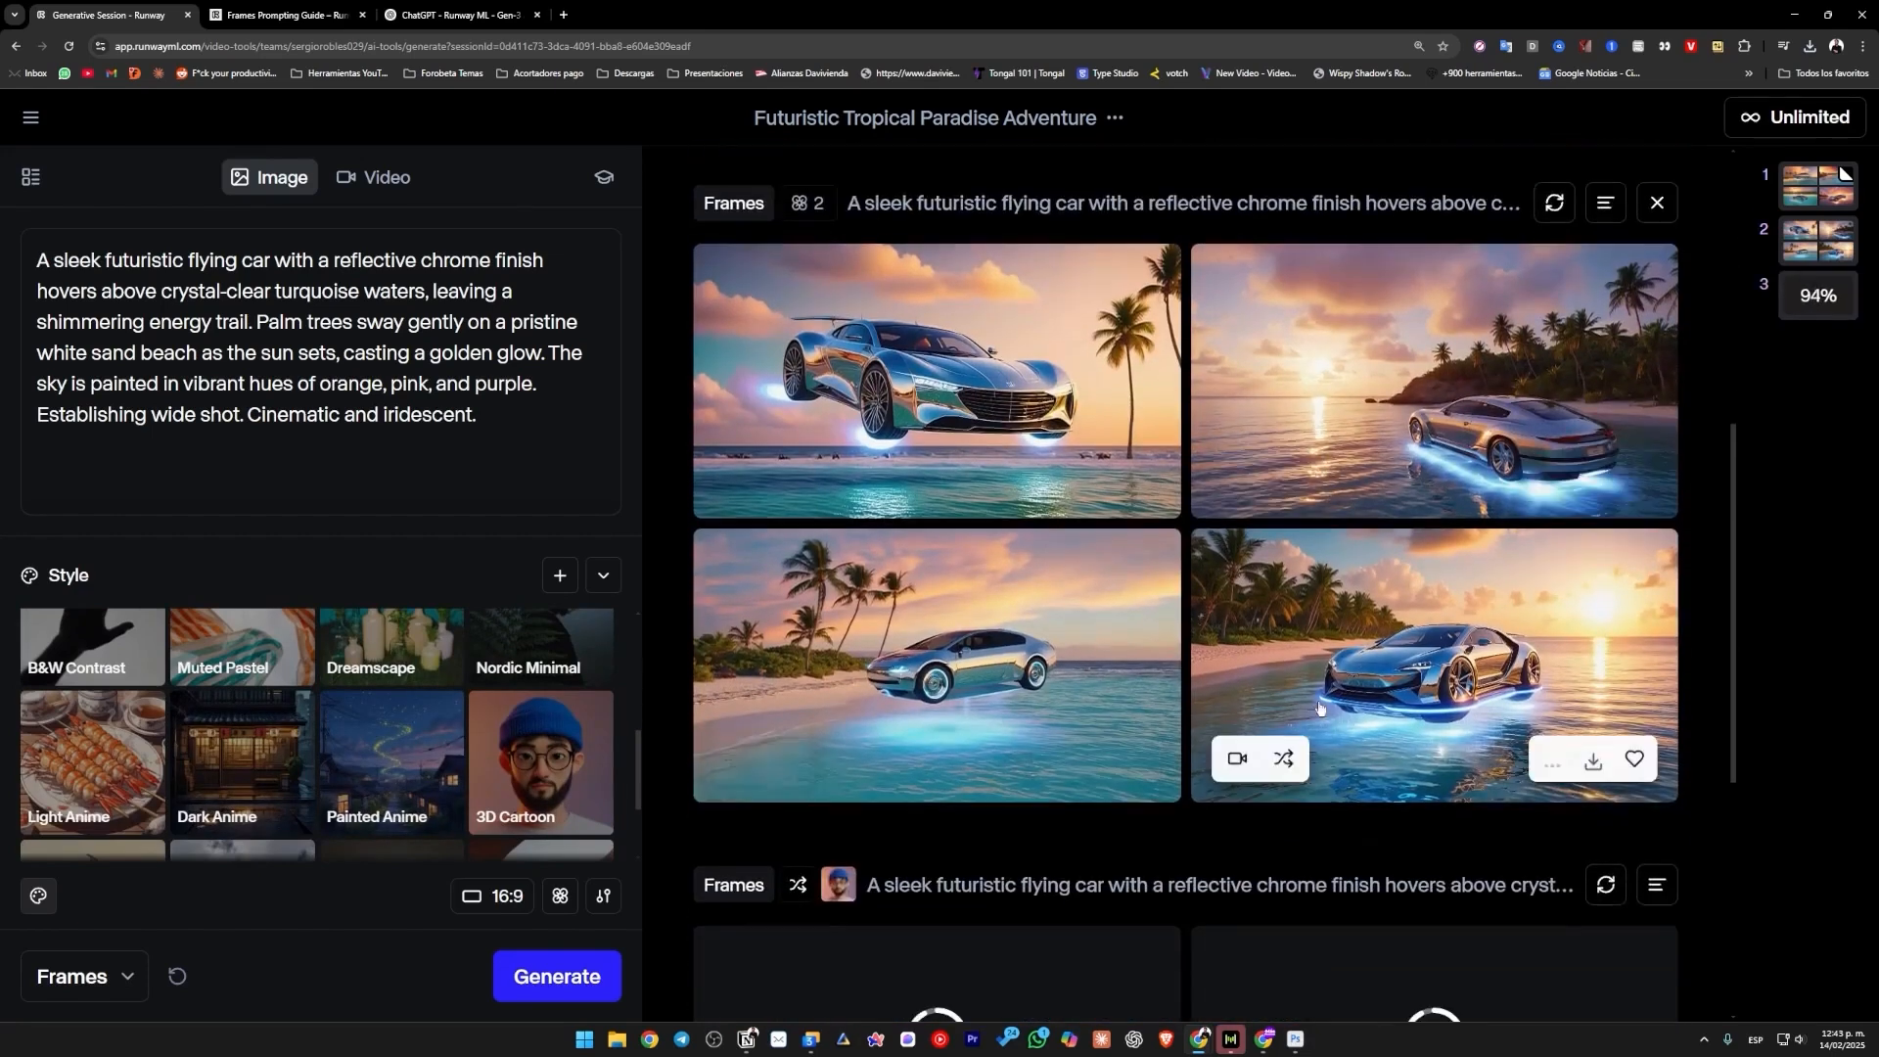
{"action": "scroll", "coordinate": [1352, 705], "scroll_direction": "up", "scroll_amount": 7}
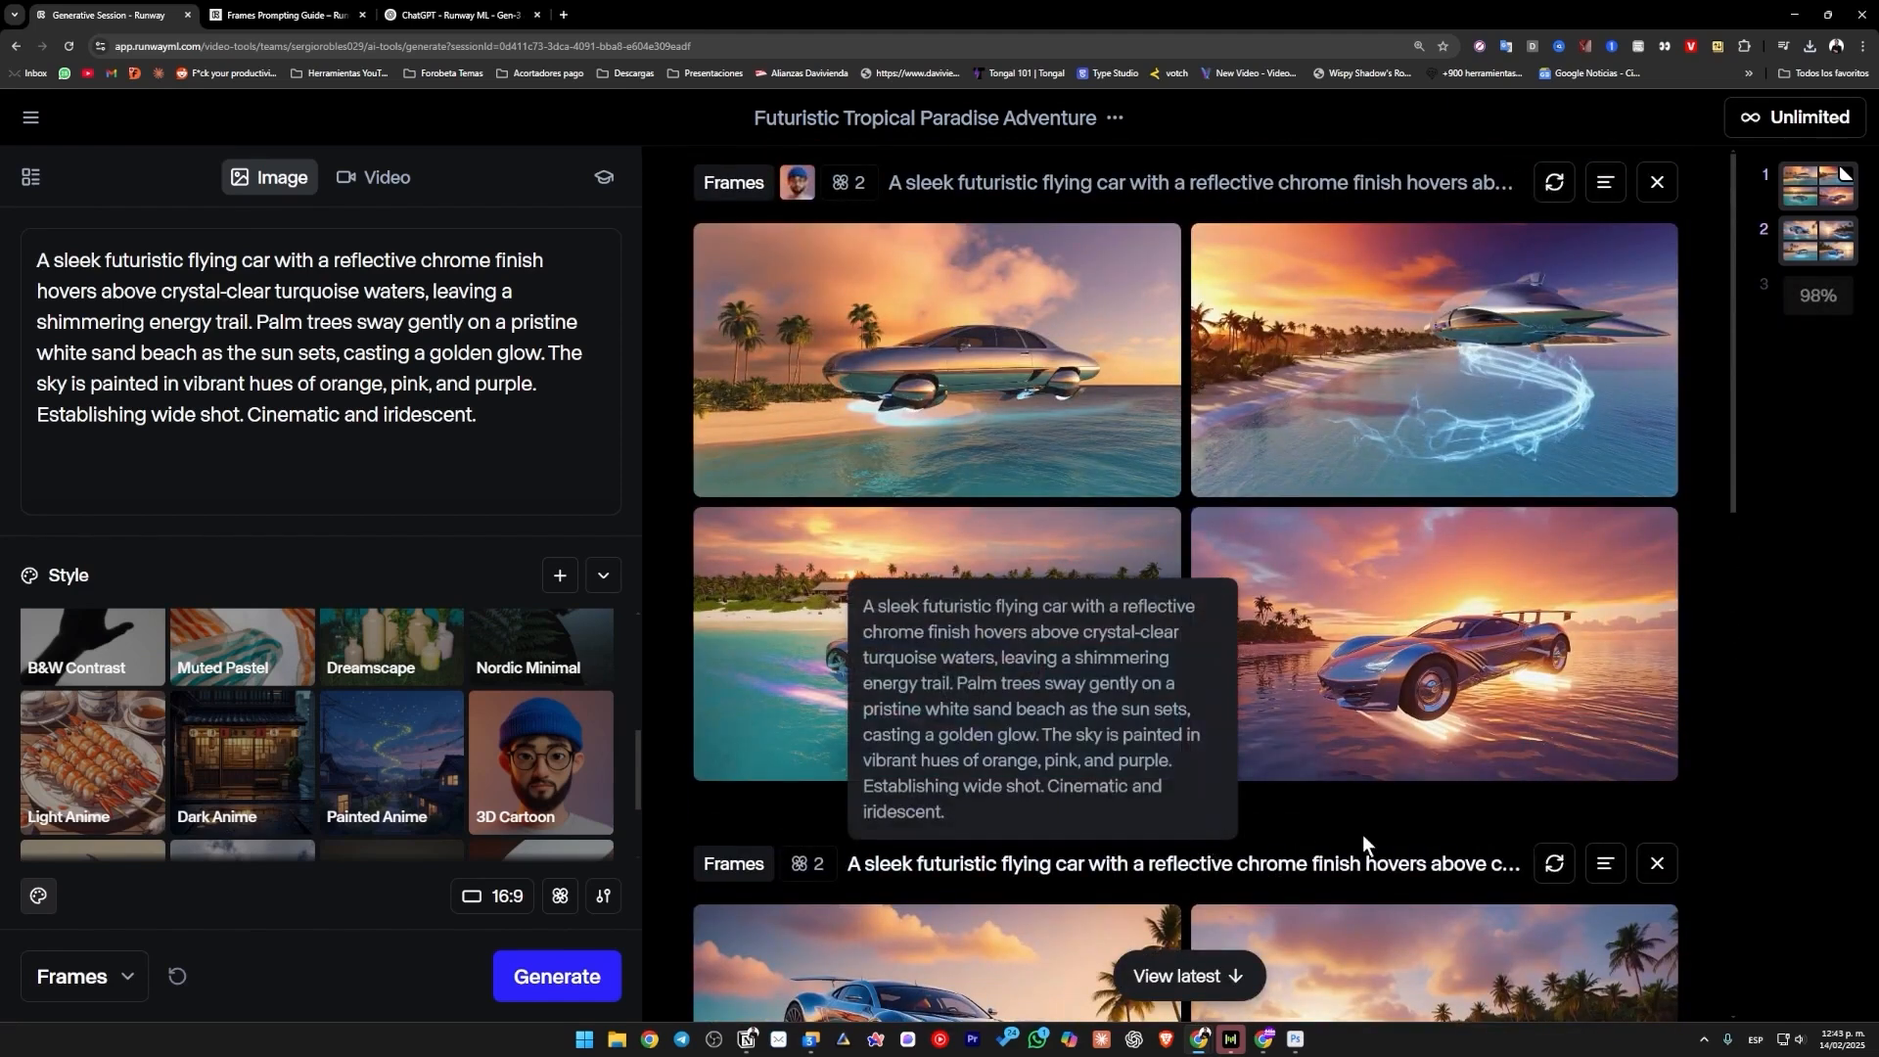
{"action": "mouse_move", "coordinate": [1439, 618]}
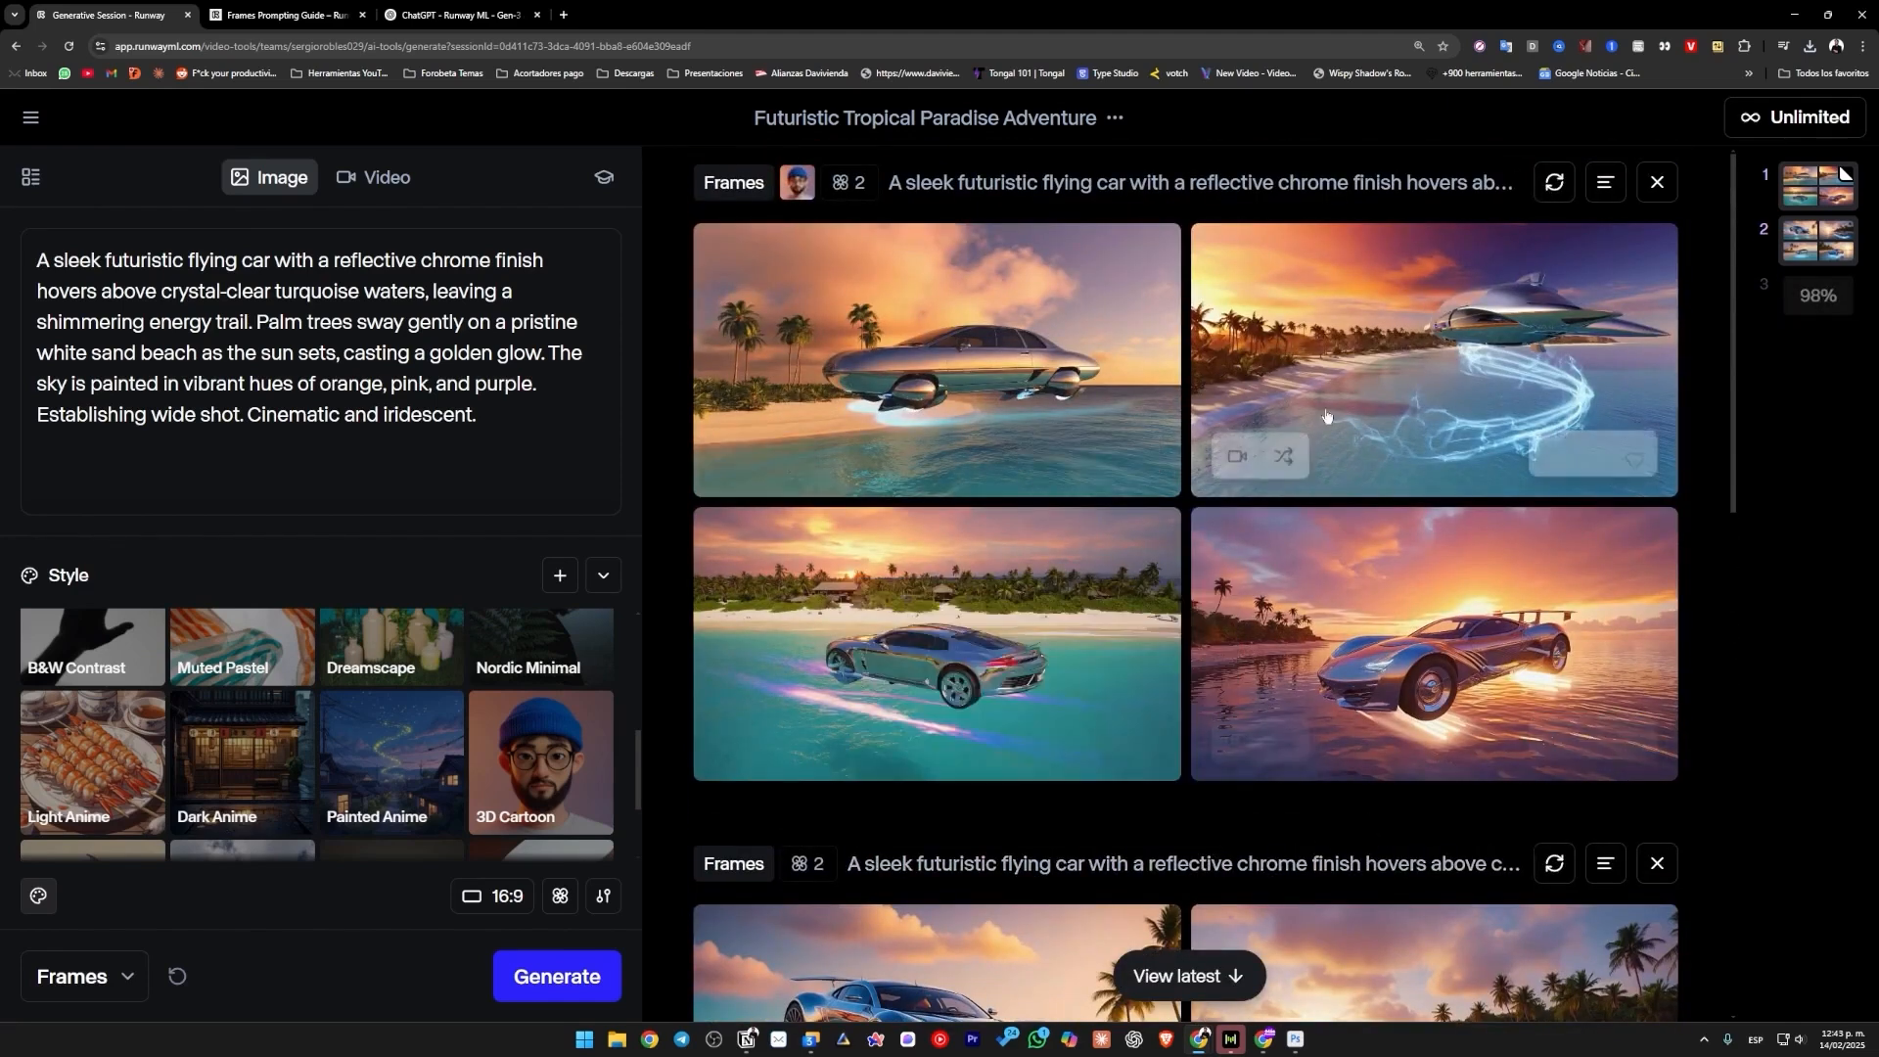
Compare the new variations with the original flying car image they are based on.
{"action": "scroll", "coordinate": [1257, 776], "scroll_direction": "down", "scroll_amount": 1}
{"action": "scroll", "coordinate": [1257, 775], "scroll_direction": "down", "scroll_amount": 9}
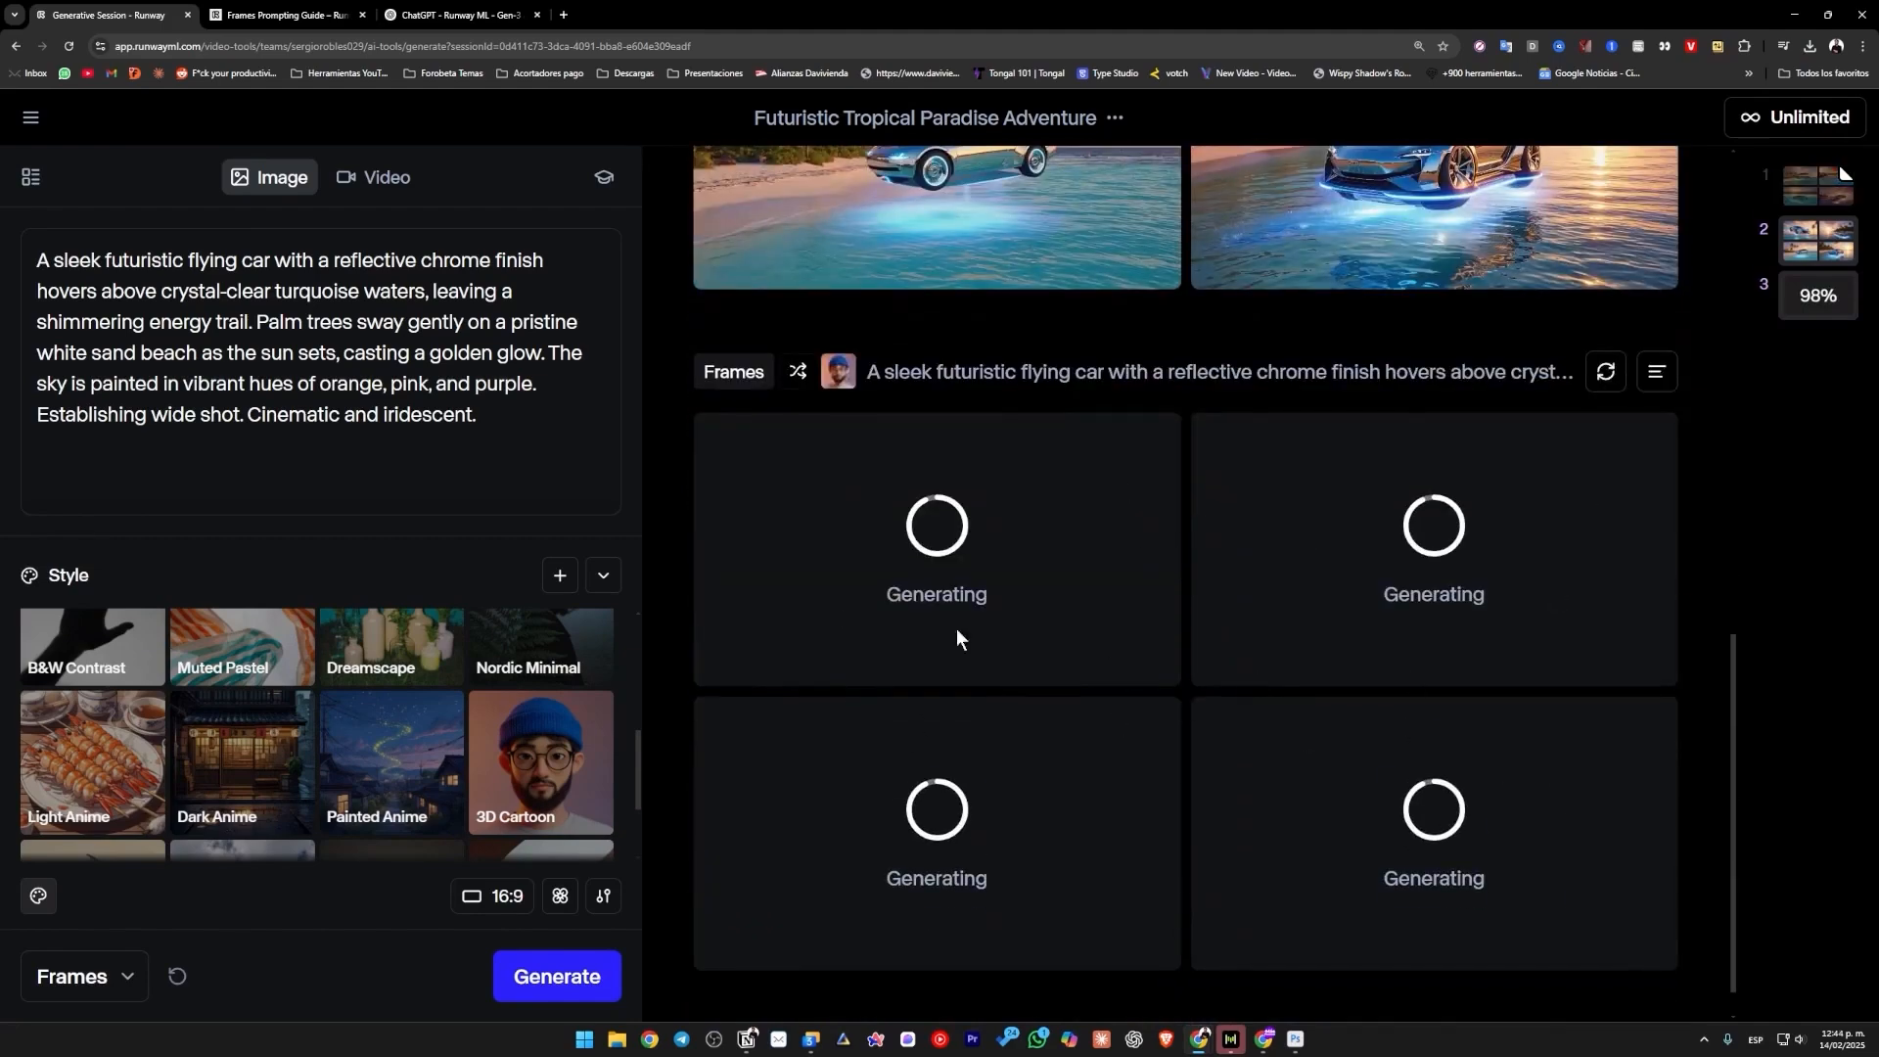
{"action": "scroll", "coordinate": [1194, 720], "scroll_direction": "up", "scroll_amount": 8}
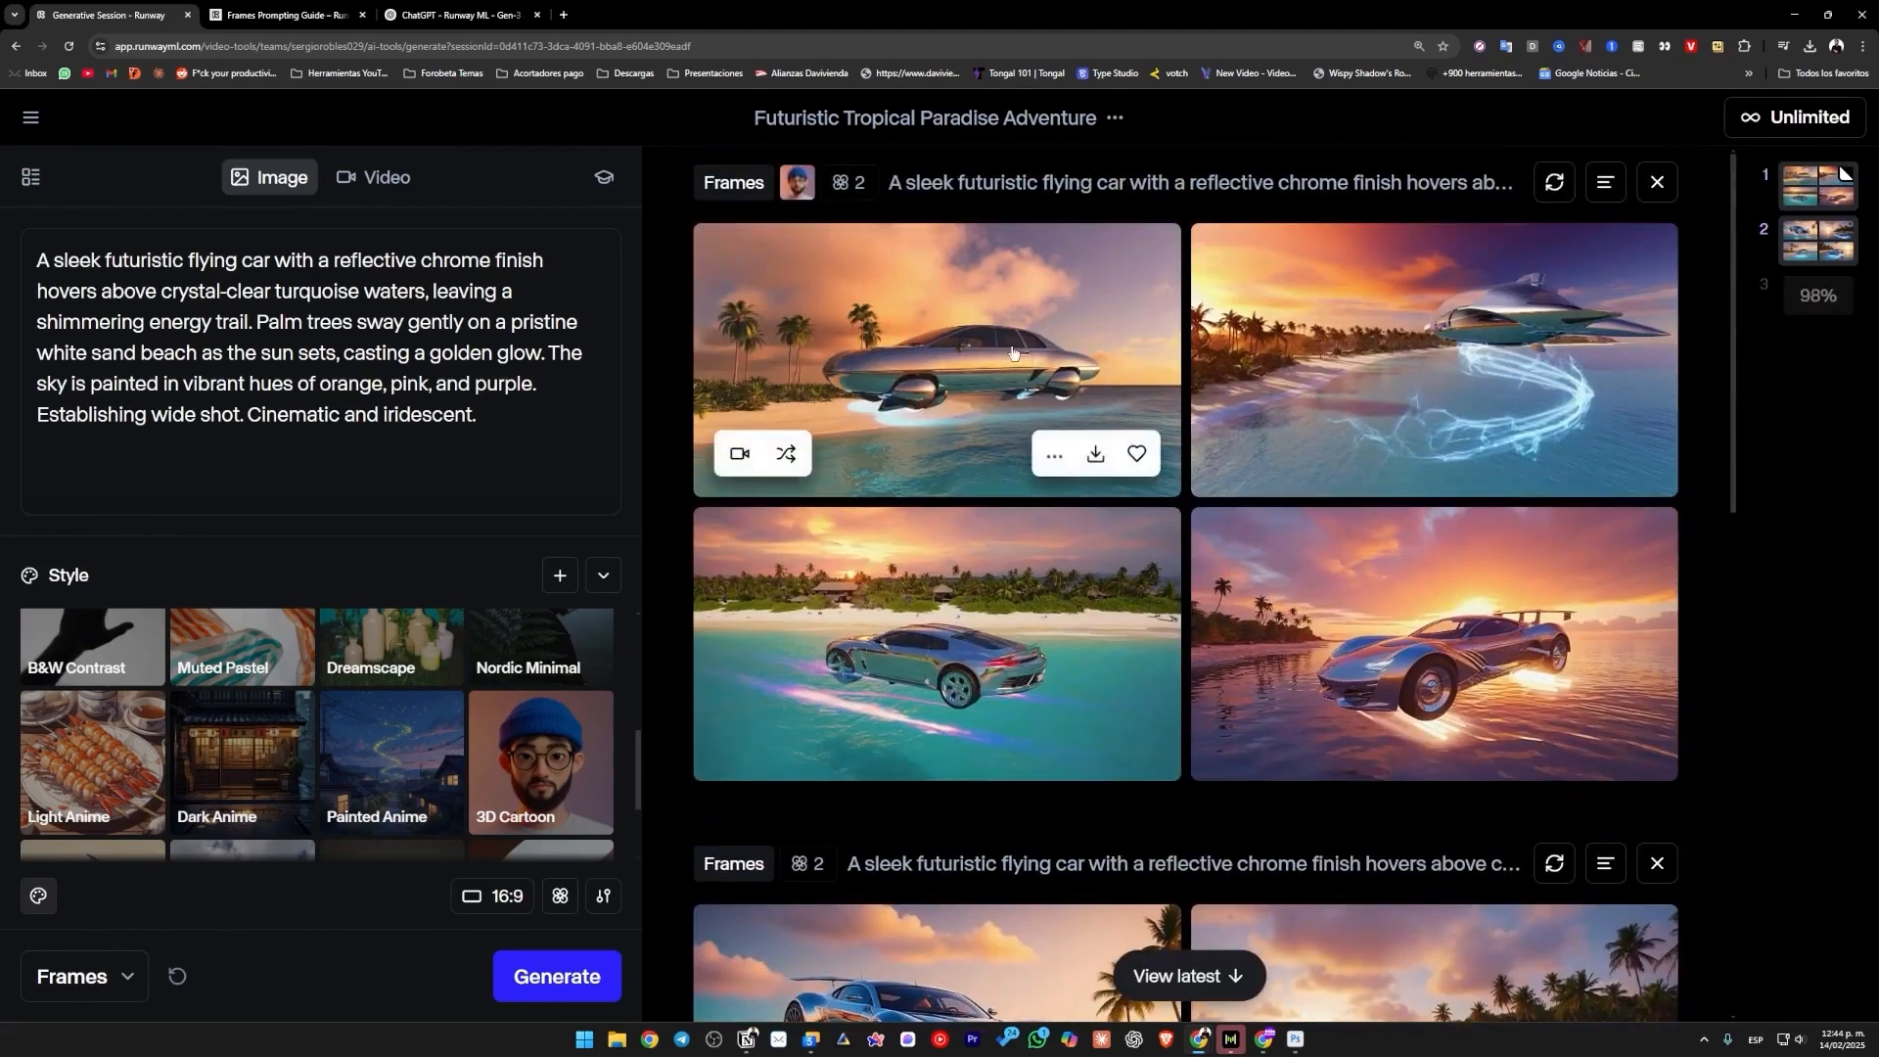
{"action": "scroll", "coordinate": [1028, 411], "scroll_direction": "down", "scroll_amount": 8}
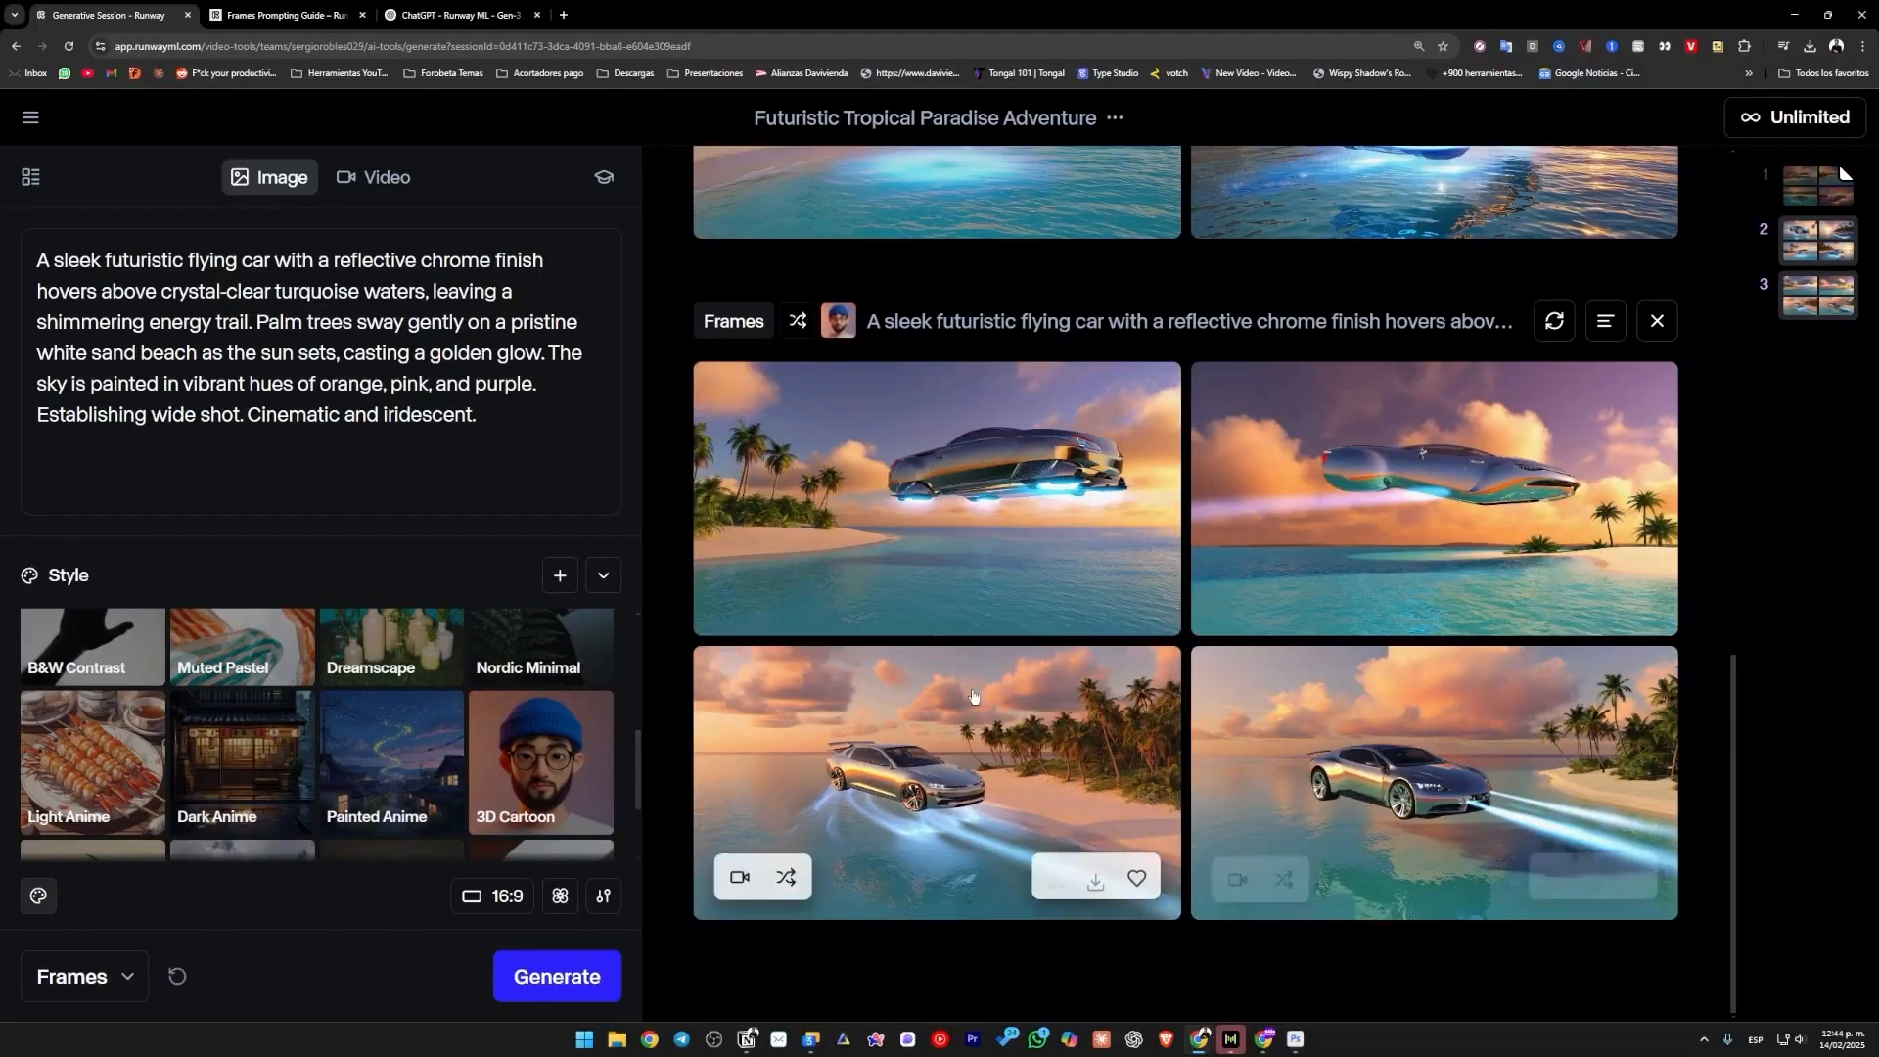
{"action": "scroll", "coordinate": [973, 695], "scroll_direction": "up", "scroll_amount": 15}
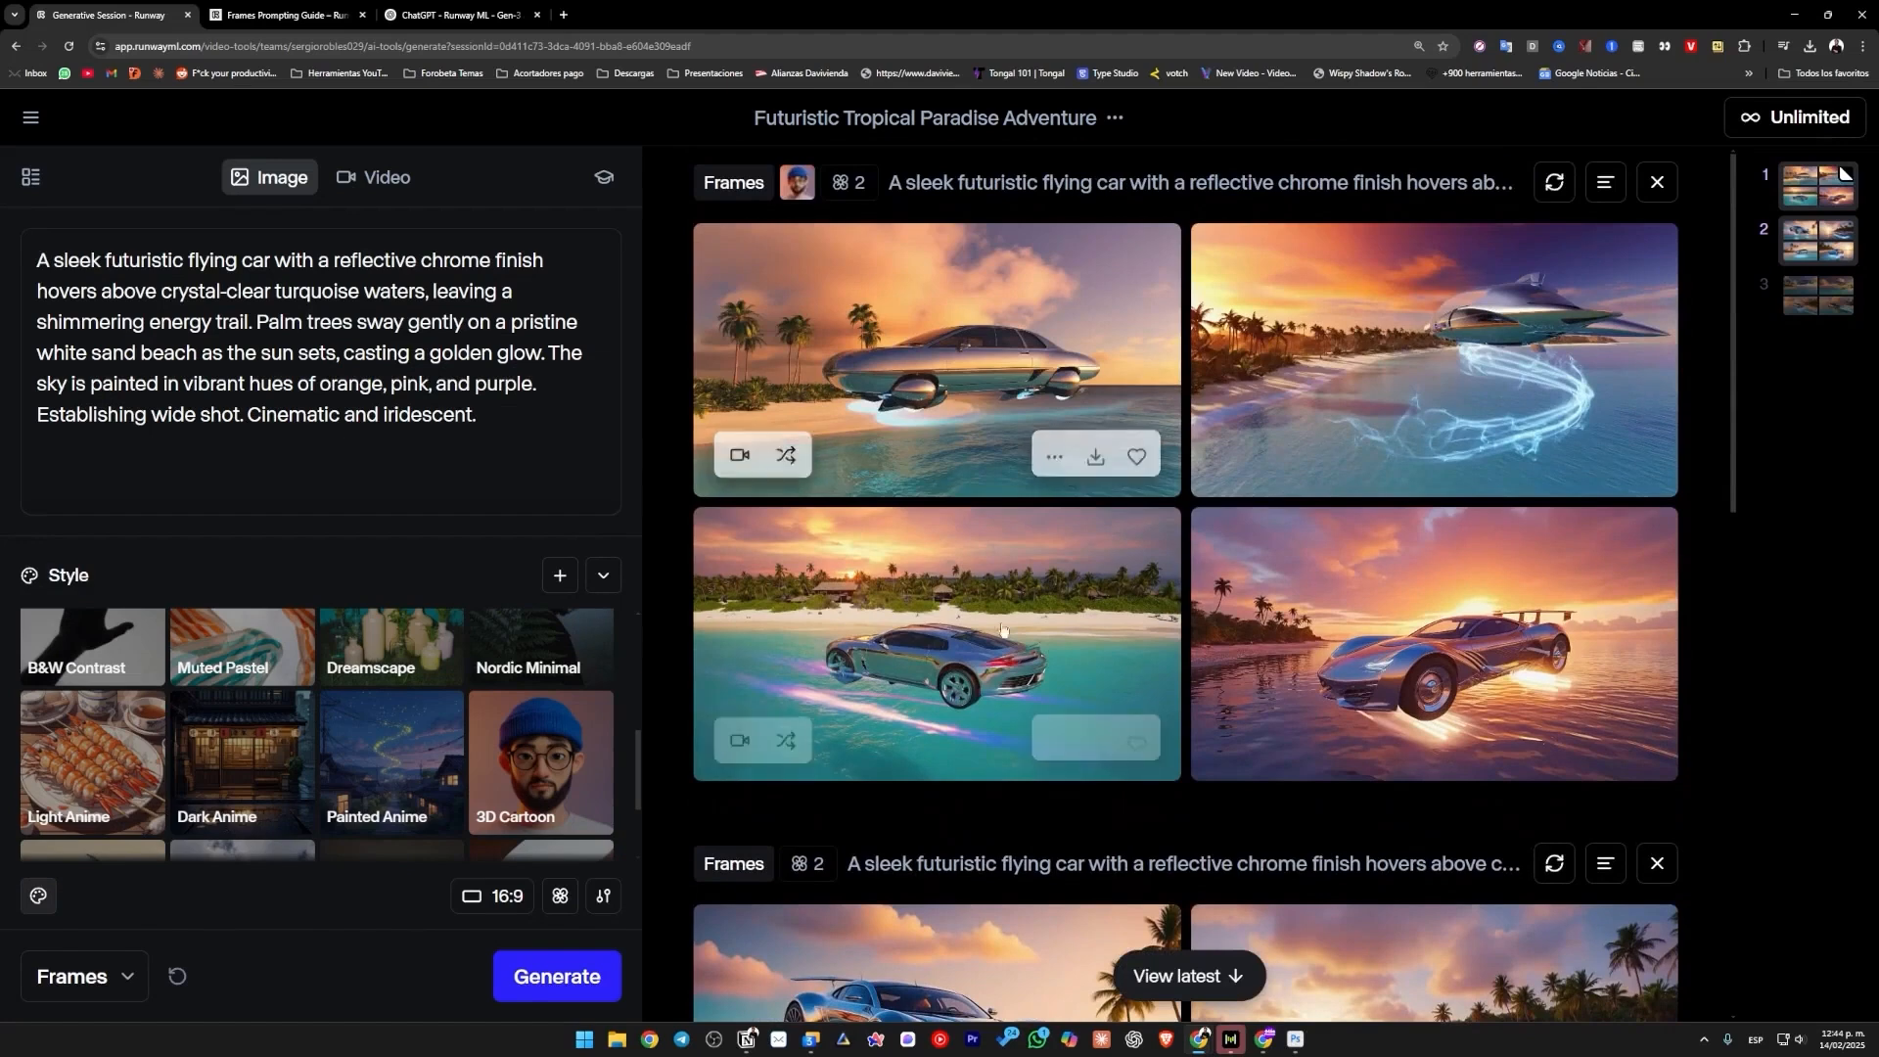
{"action": "scroll", "coordinate": [1002, 630], "scroll_direction": "down", "scroll_amount": 15}
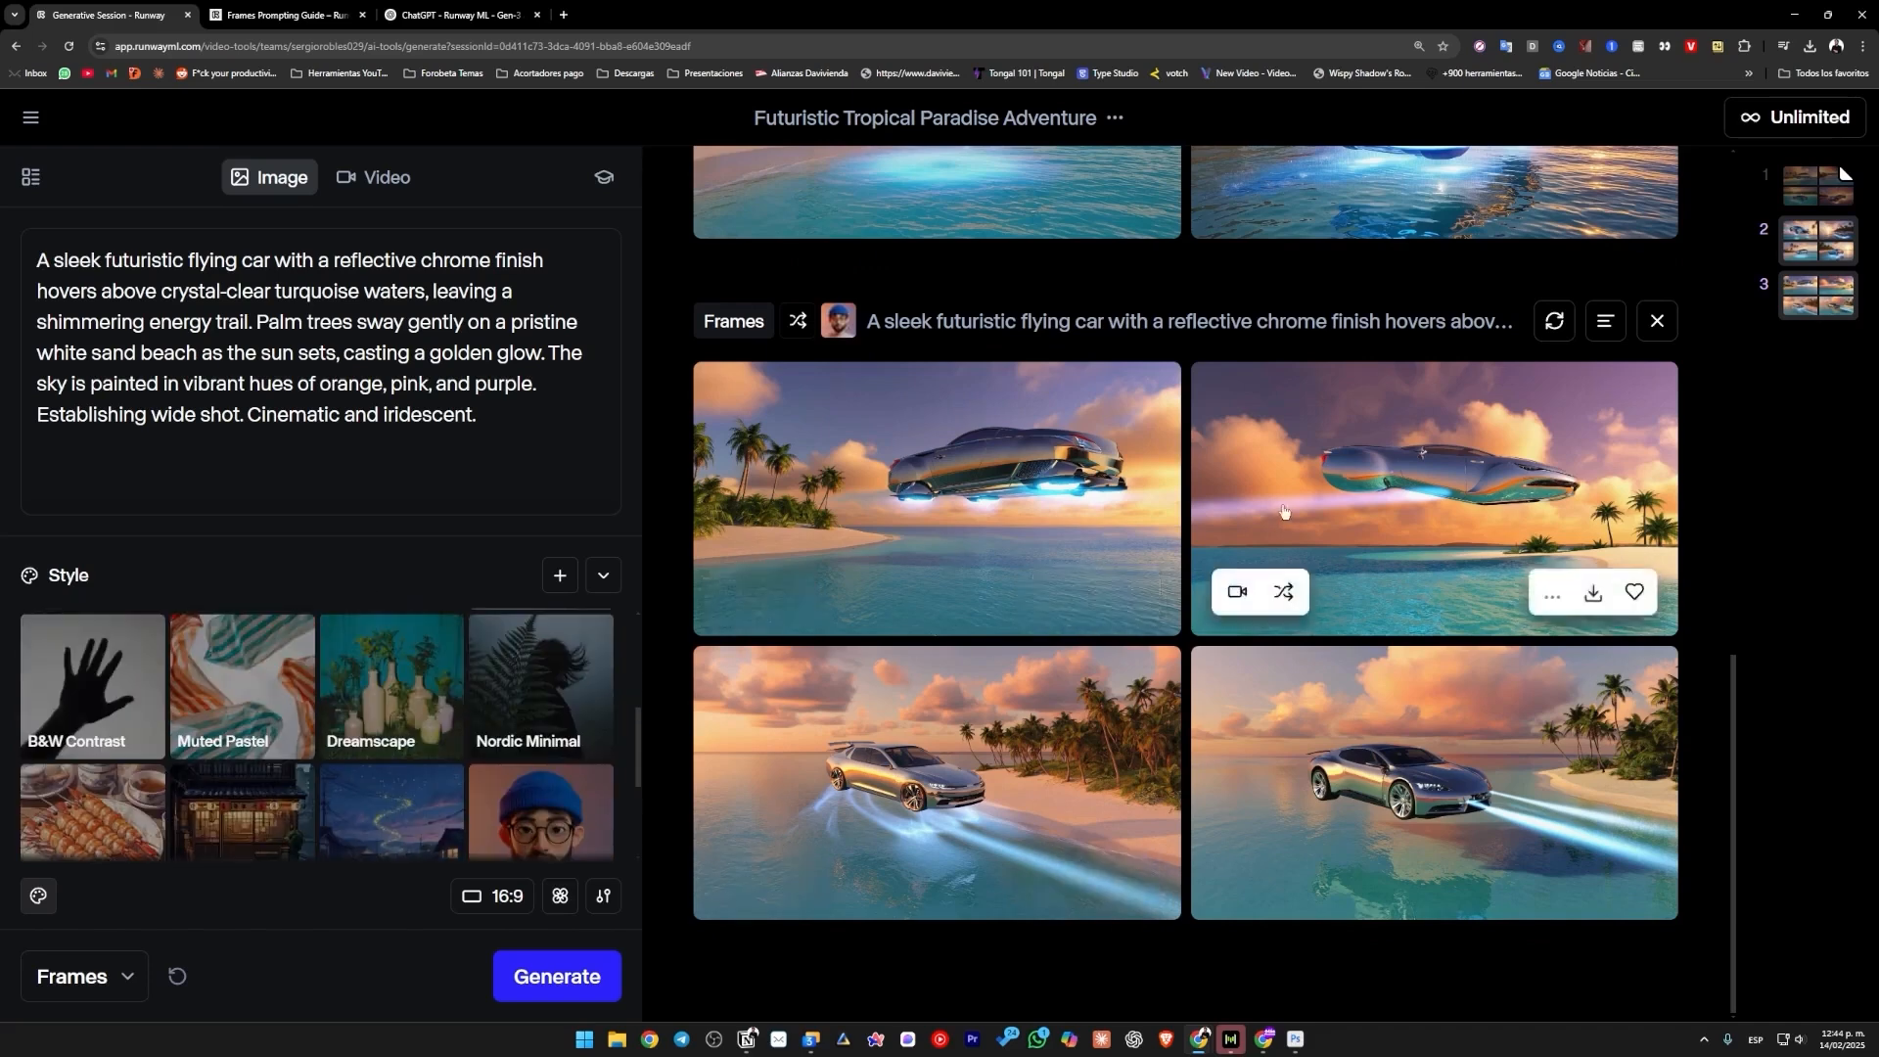
{"action": "scroll", "coordinate": [729, 450], "scroll_direction": "up", "scroll_amount": 10}
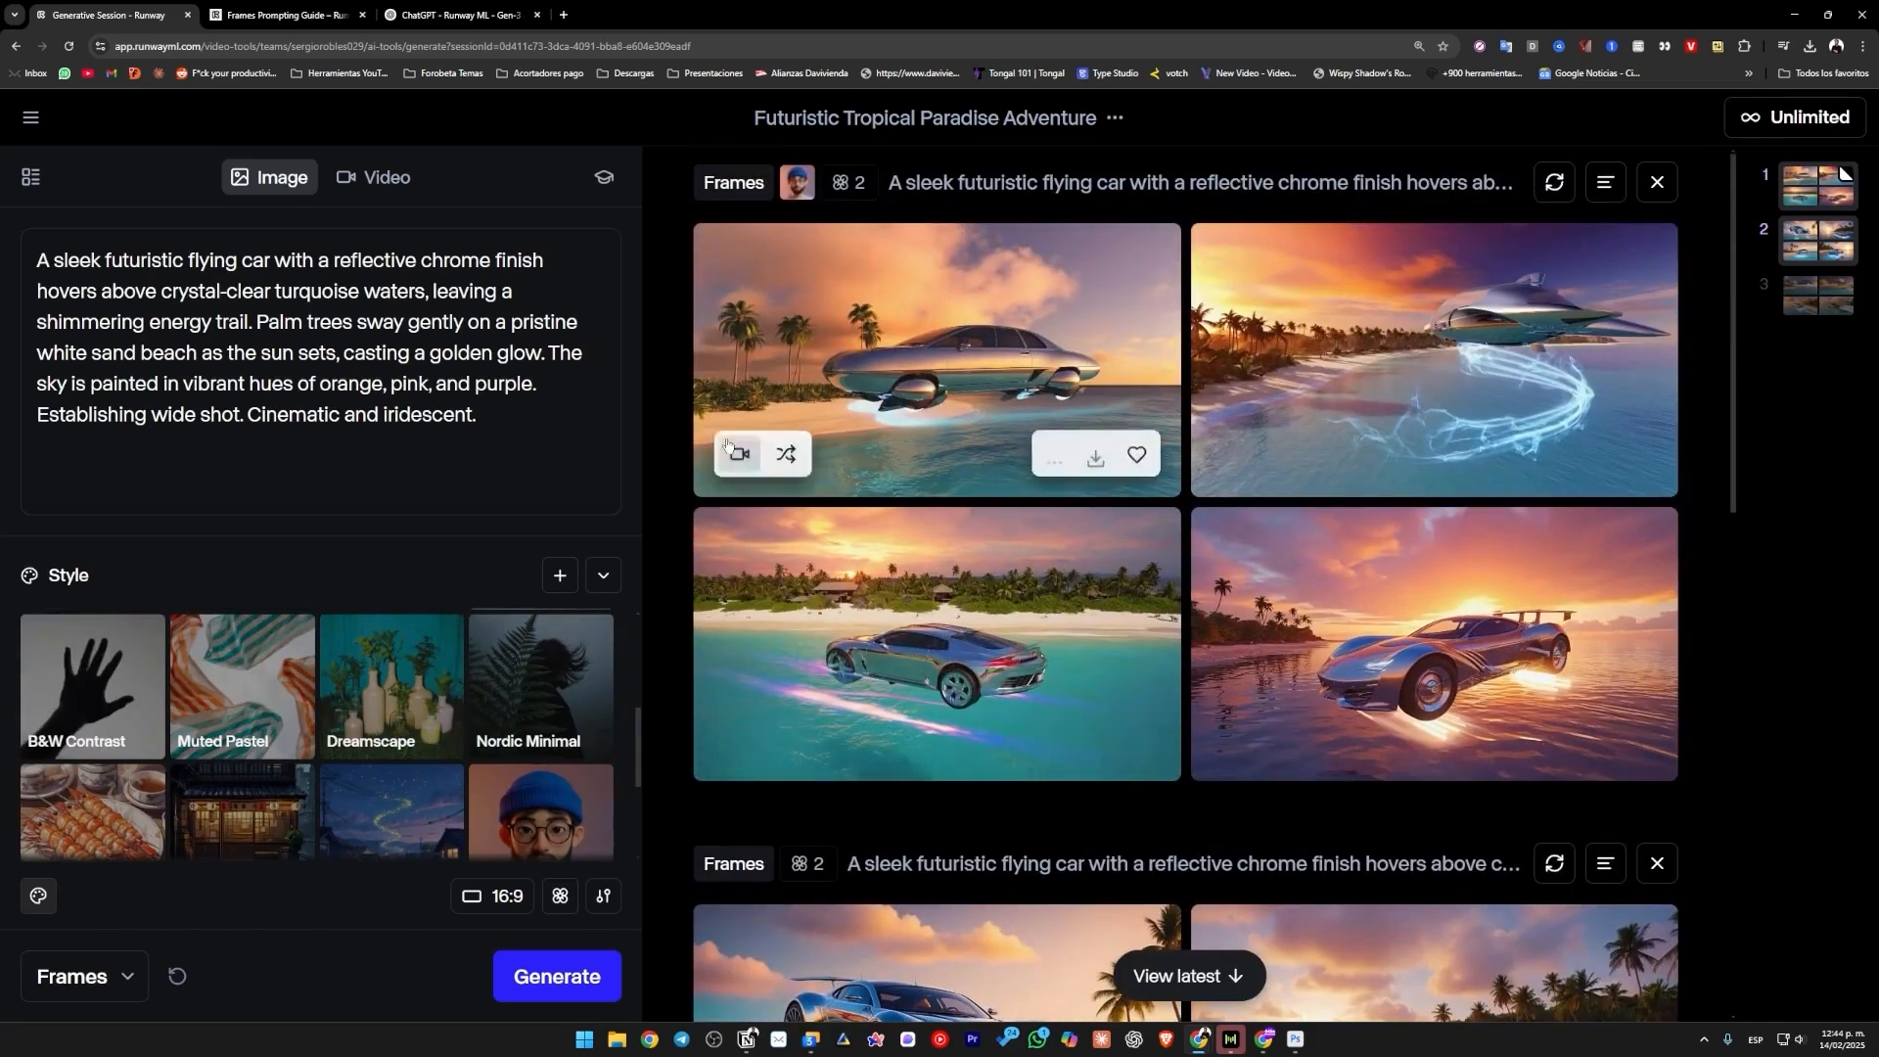
Switch to video generation and use the unstyled image of the silver car near the rocky, palm-covered shore as the input frame.
{"action": "left_click", "coordinate": [397, 184]}
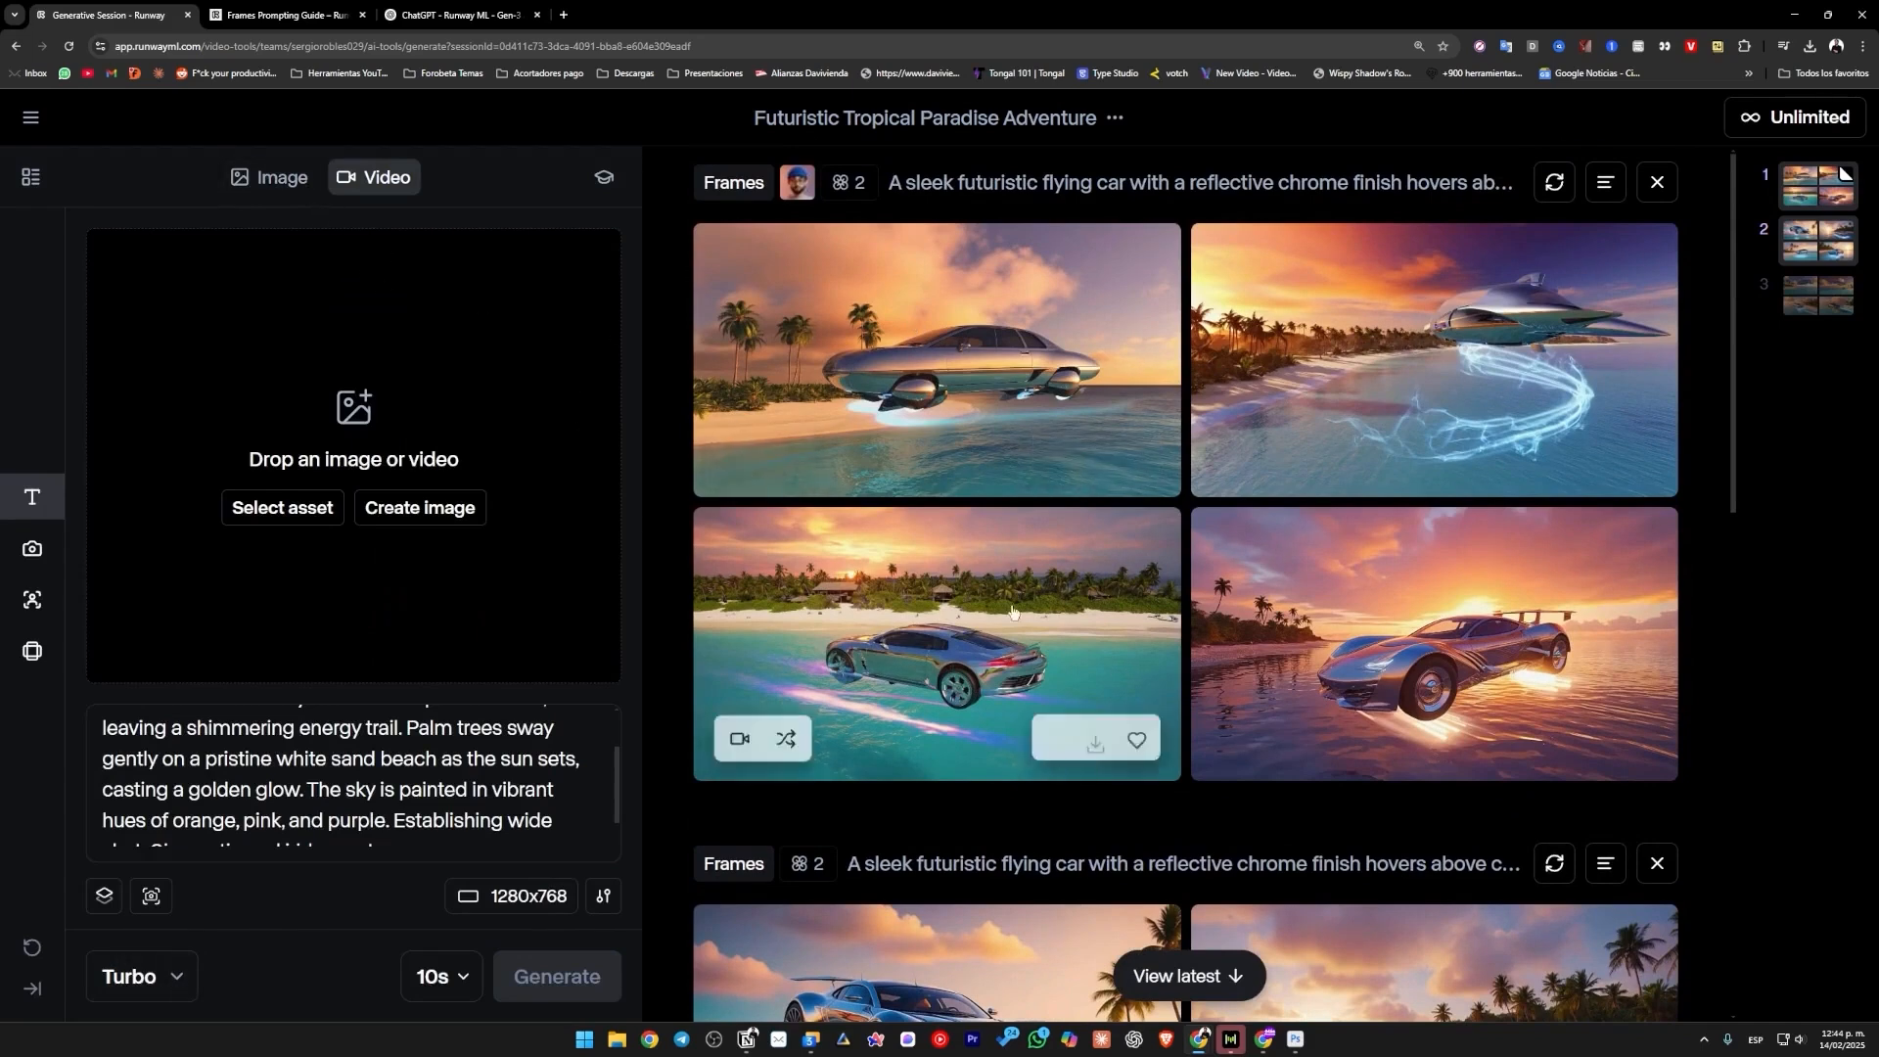
{"action": "scroll", "coordinate": [1077, 685], "scroll_direction": "down", "scroll_amount": 10}
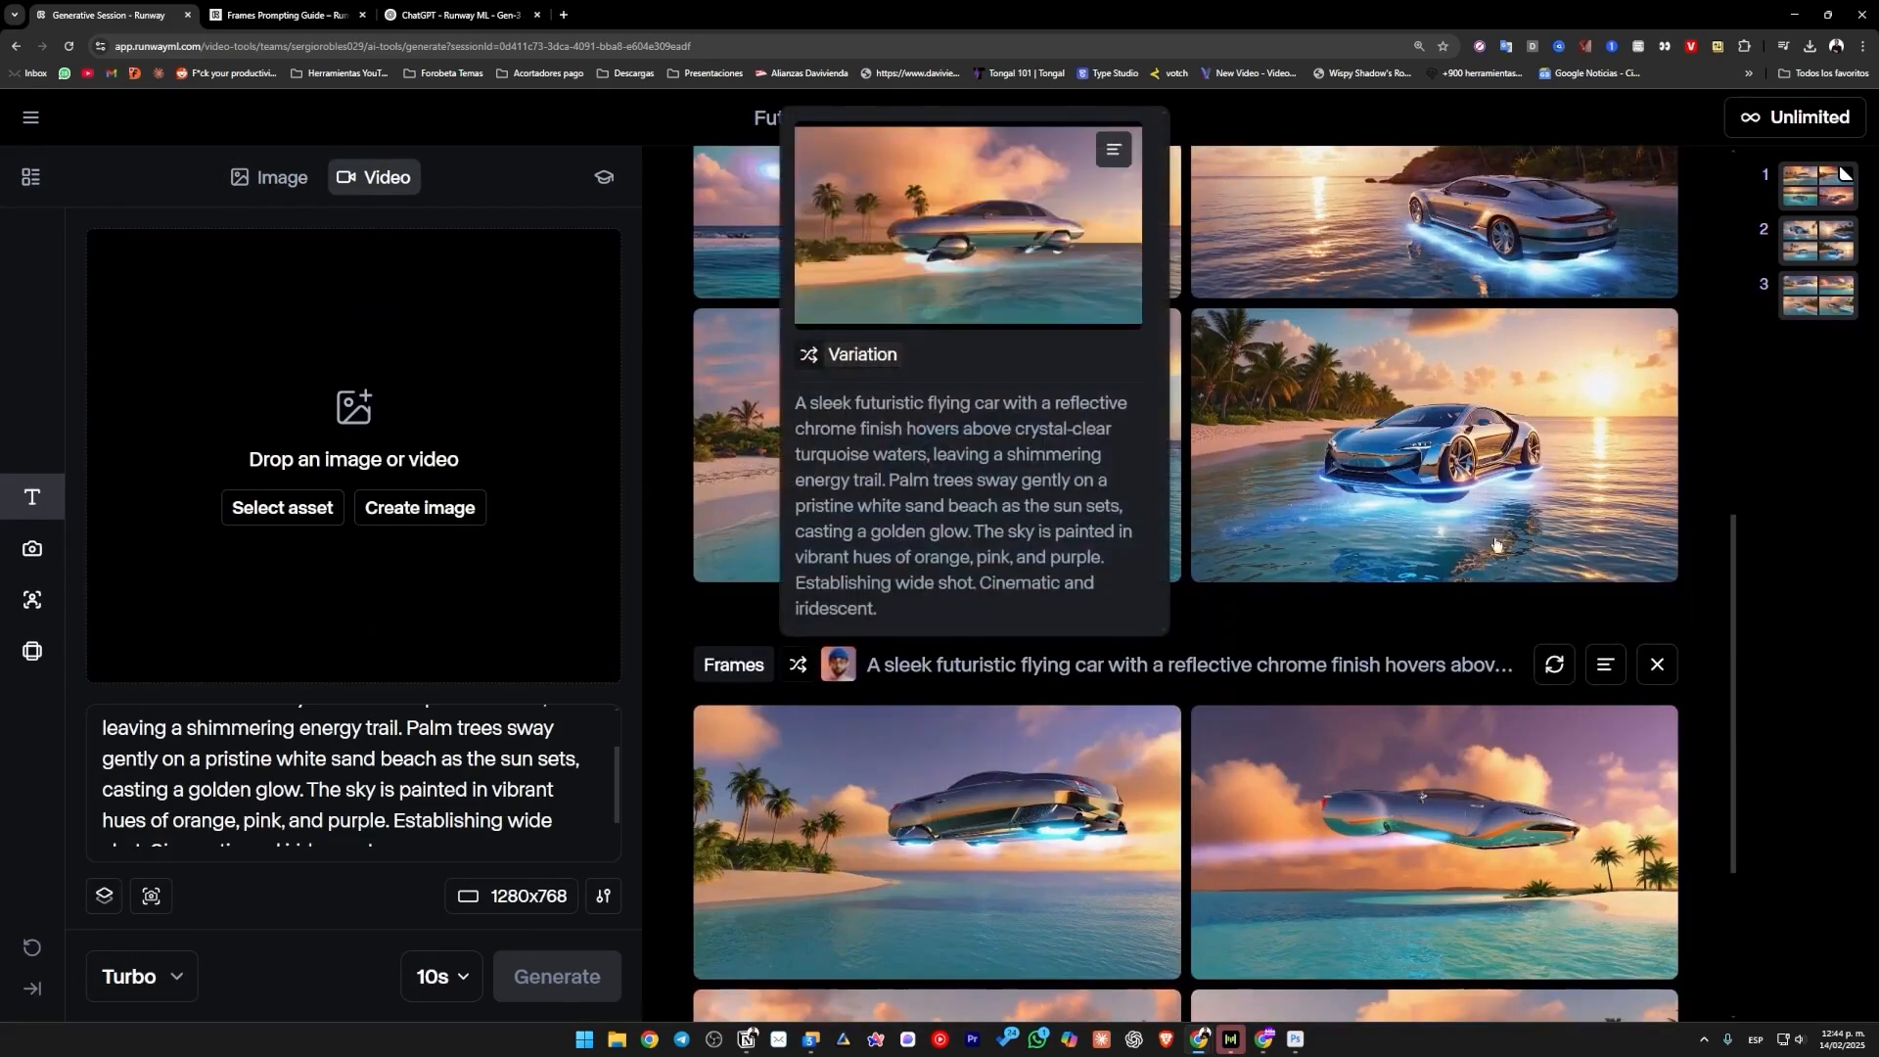
{"action": "scroll", "coordinate": [1468, 411], "scroll_direction": "up", "scroll_amount": 2}
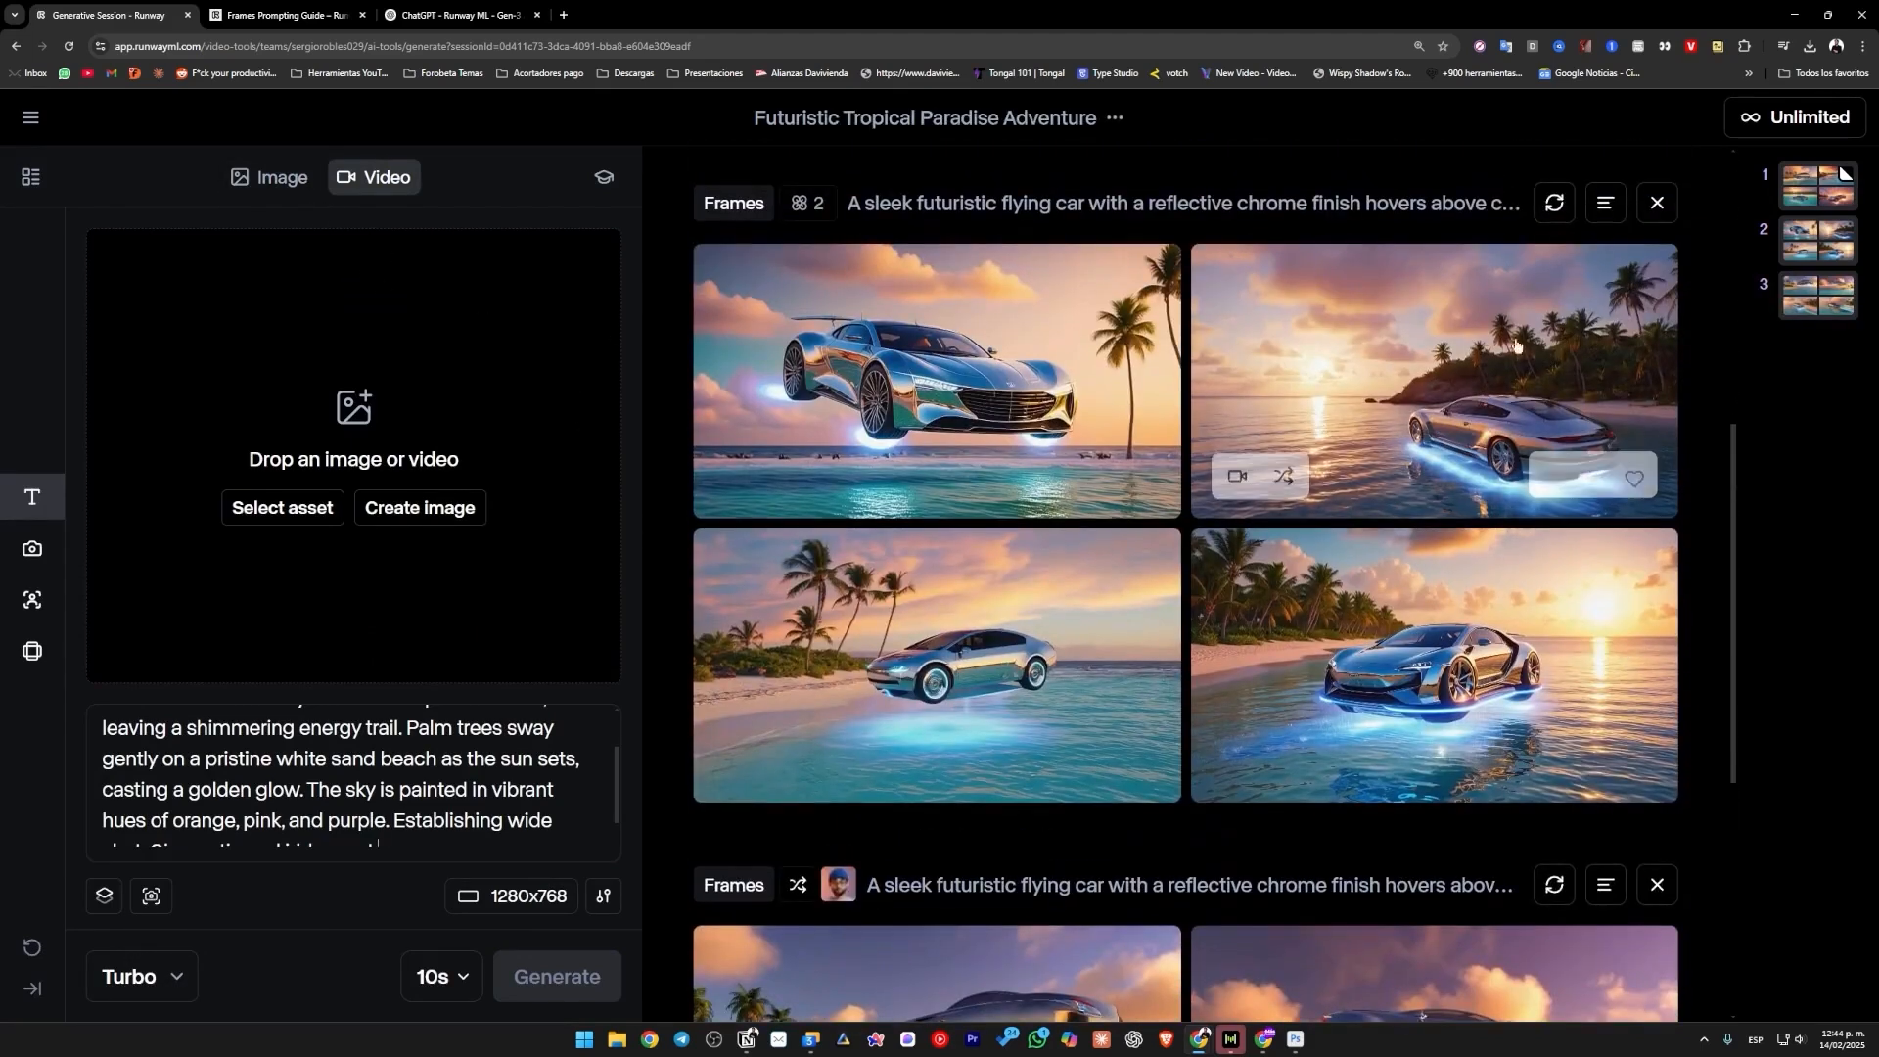
{"action": "left_click", "coordinate": [1237, 477]}
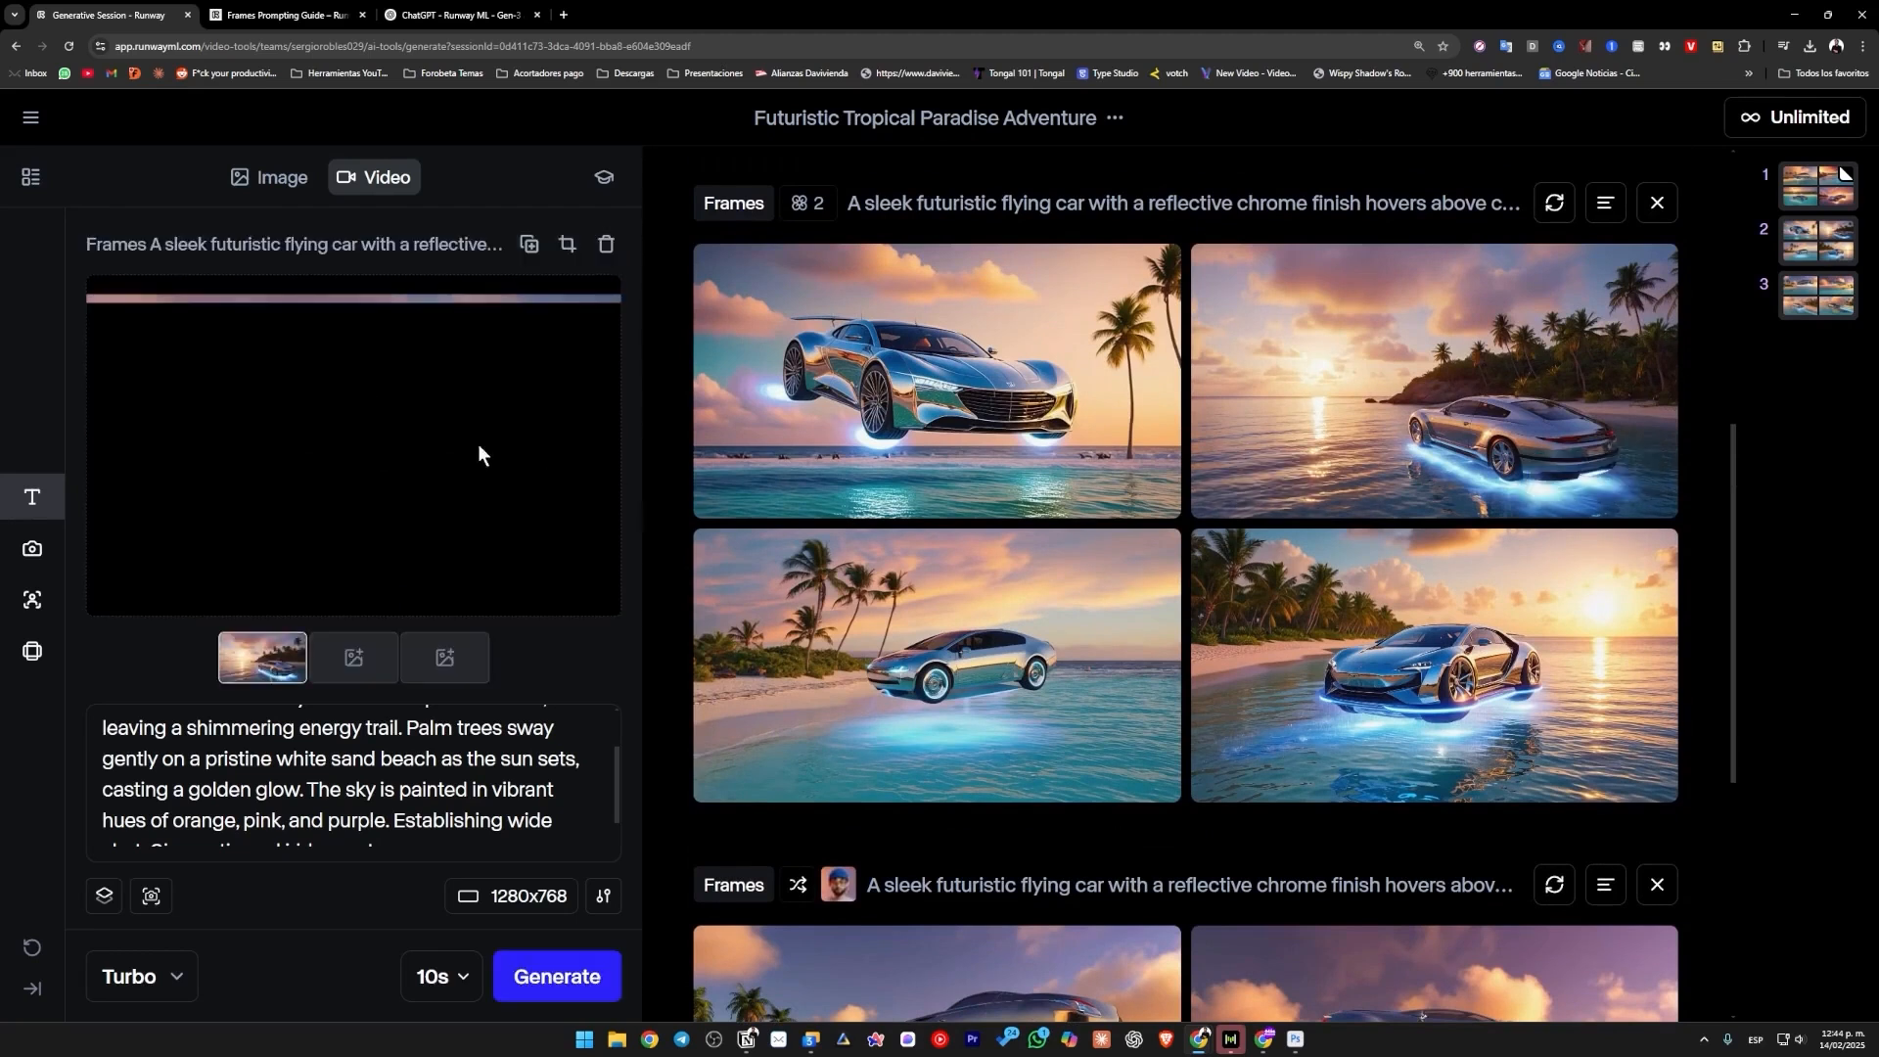
Review the video prompt carried over from the image and compare it with the prompt in the ChatGPT conversation.
{"action": "scroll", "coordinate": [358, 788], "scroll_direction": "up", "scroll_amount": 3}
{"action": "scroll", "coordinate": [381, 803], "scroll_direction": "down", "scroll_amount": 5}
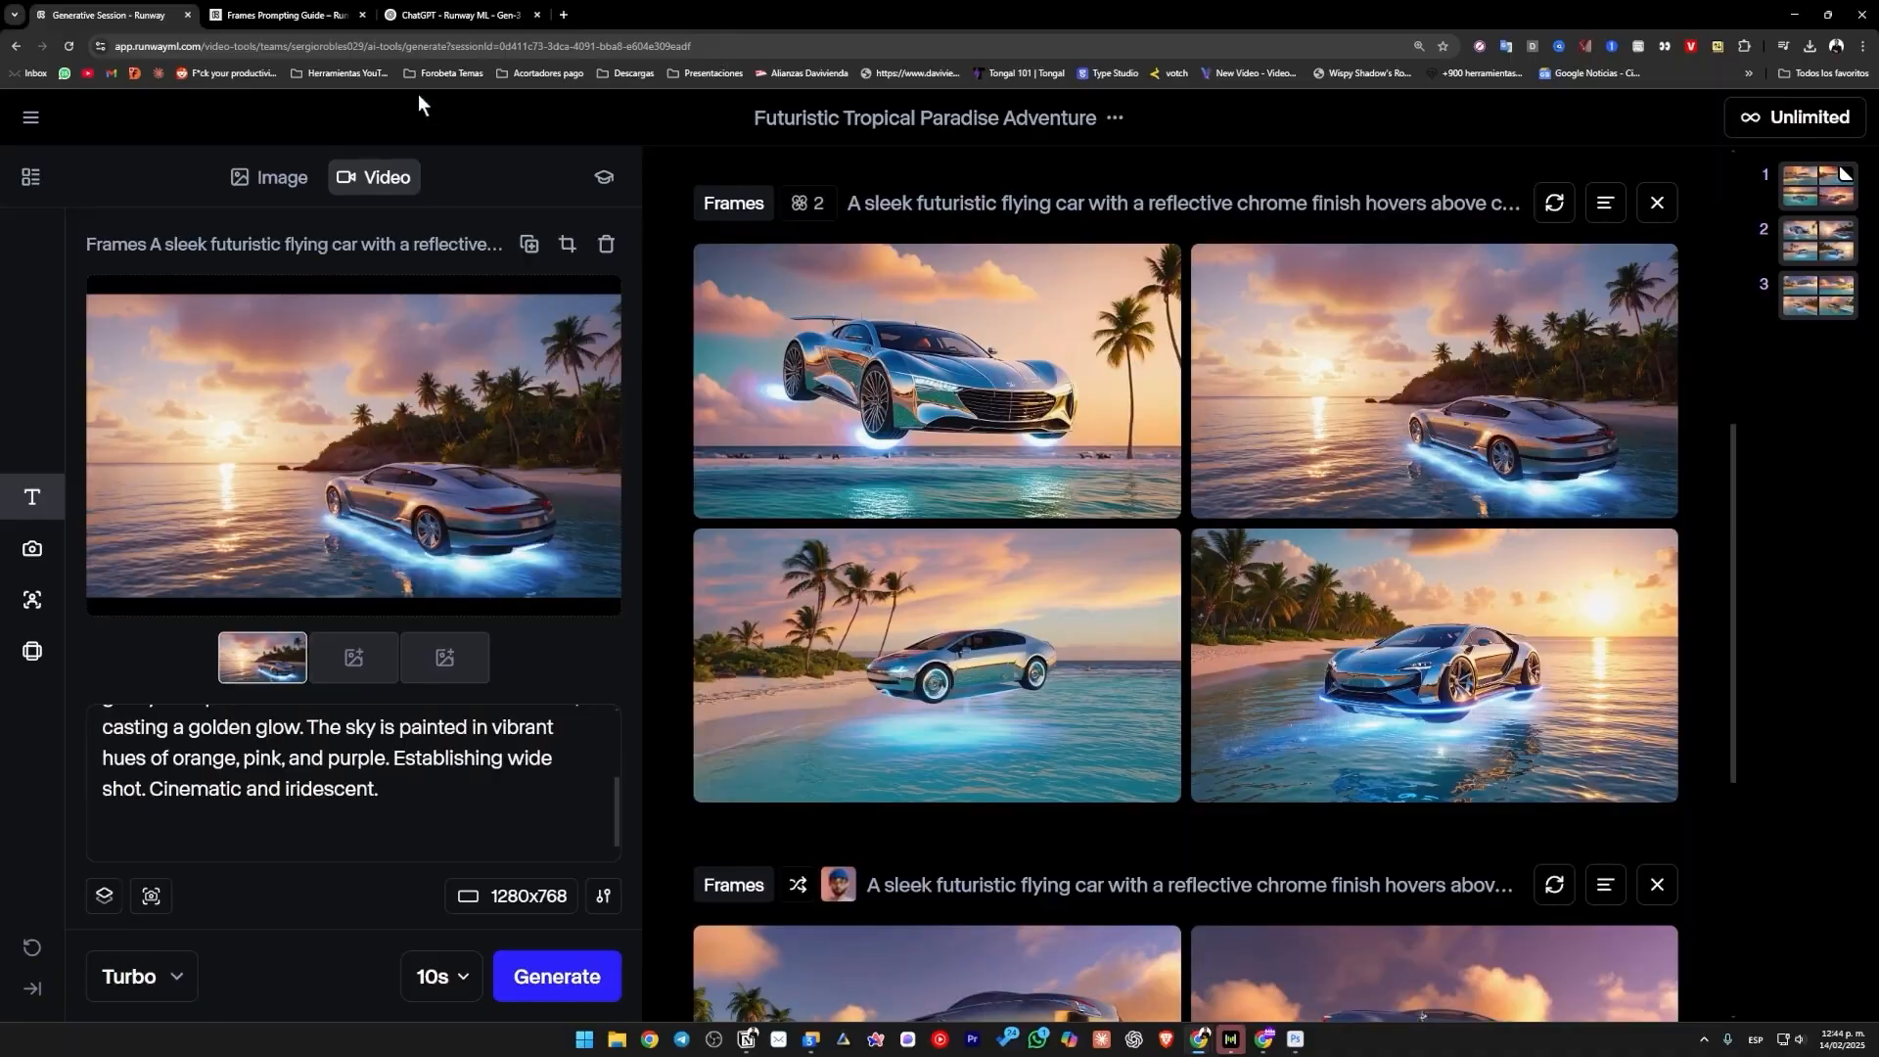
{"action": "left_click", "coordinate": [455, 15]}
{"action": "left_click", "coordinate": [802, 397]}
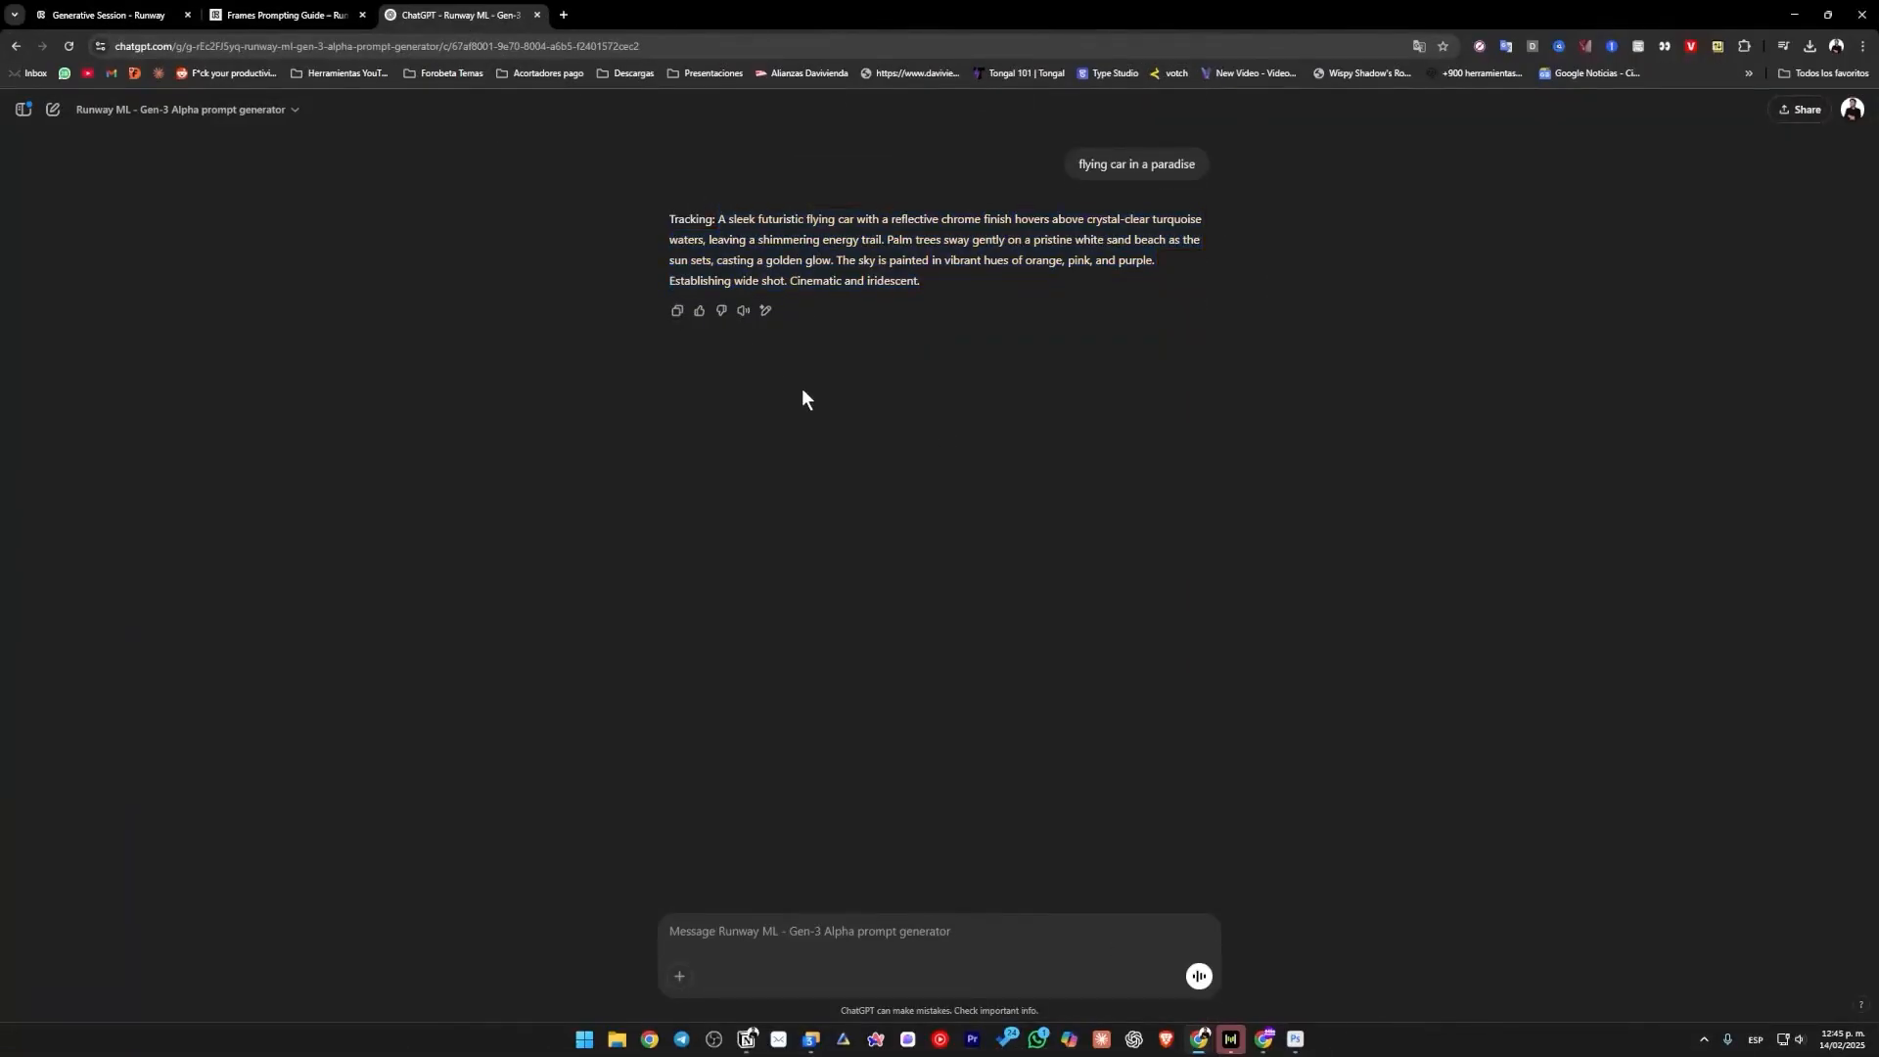
{"action": "left_click", "coordinate": [127, 21]}
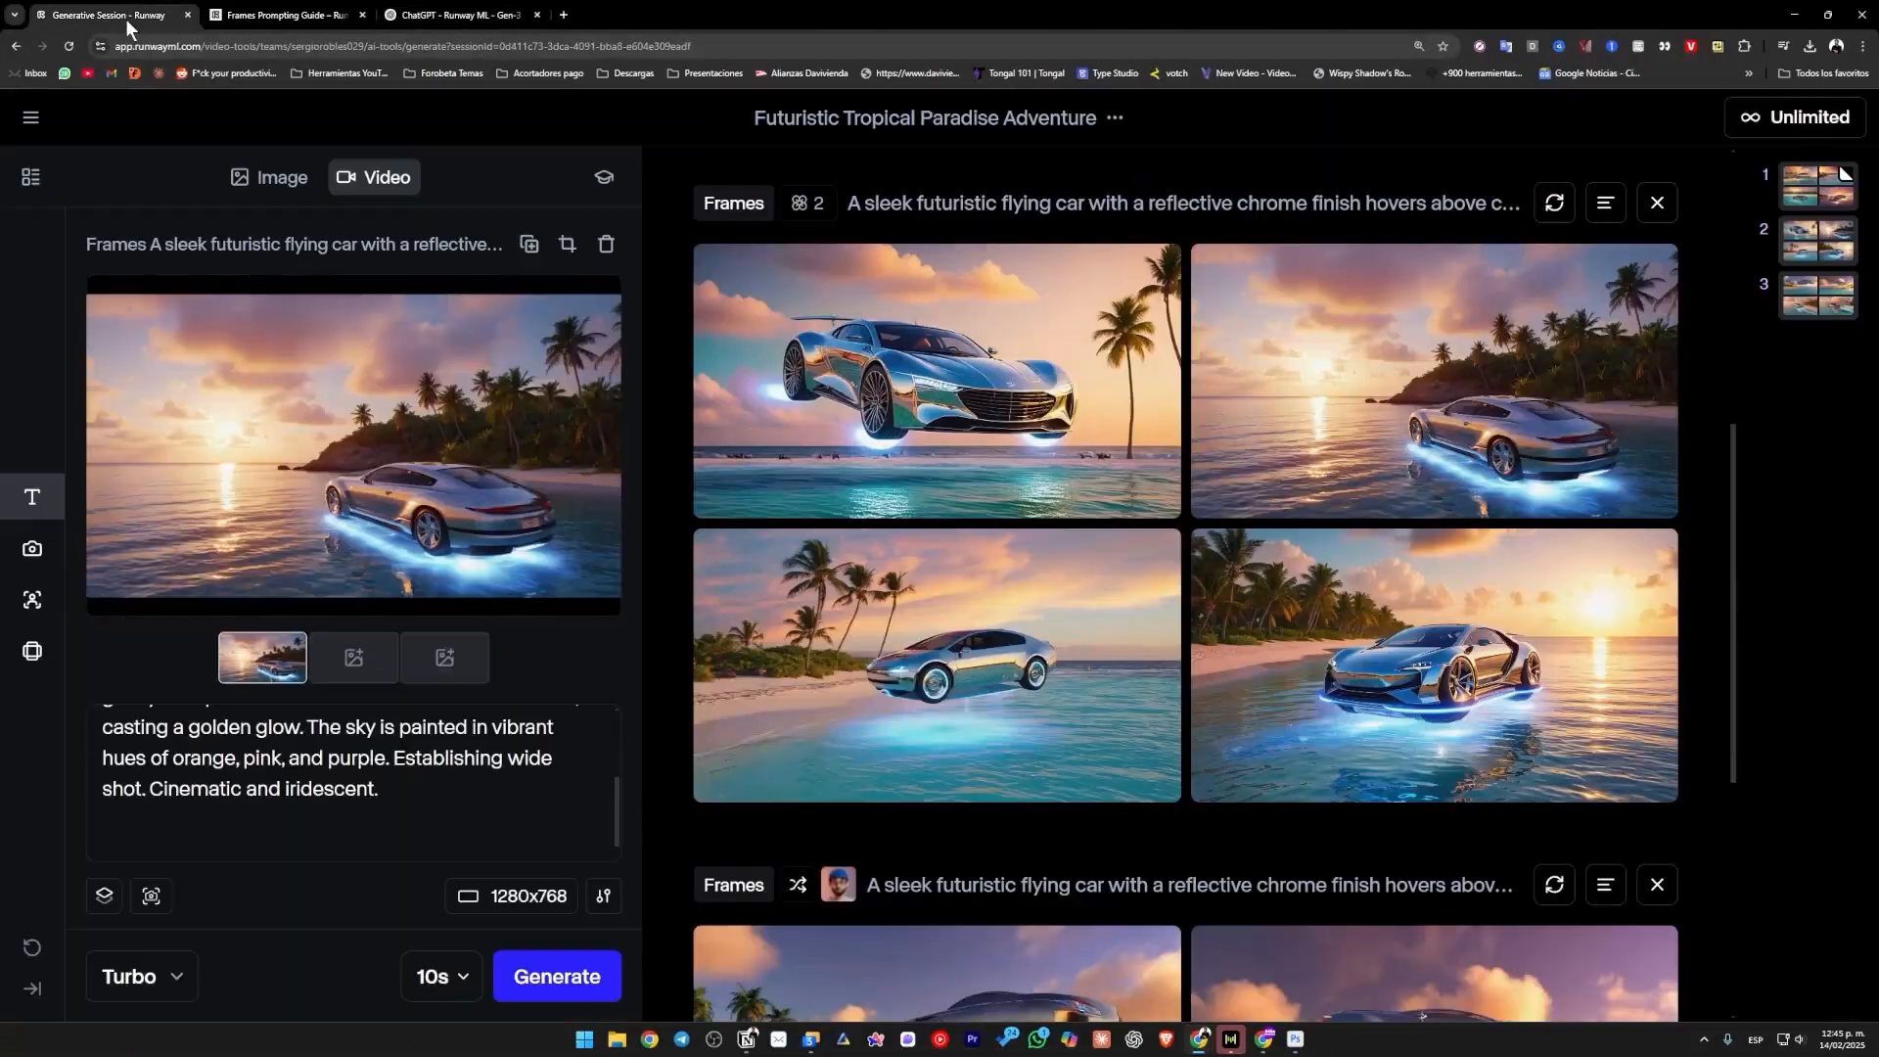
{"action": "scroll", "coordinate": [375, 766], "scroll_direction": "up", "scroll_amount": 2}
{"action": "scroll", "coordinate": [432, 809], "scroll_direction": "down", "scroll_amount": 2}
{"action": "left_click", "coordinate": [393, 793]}
{"action": "key", "text": "ctrl+a"}
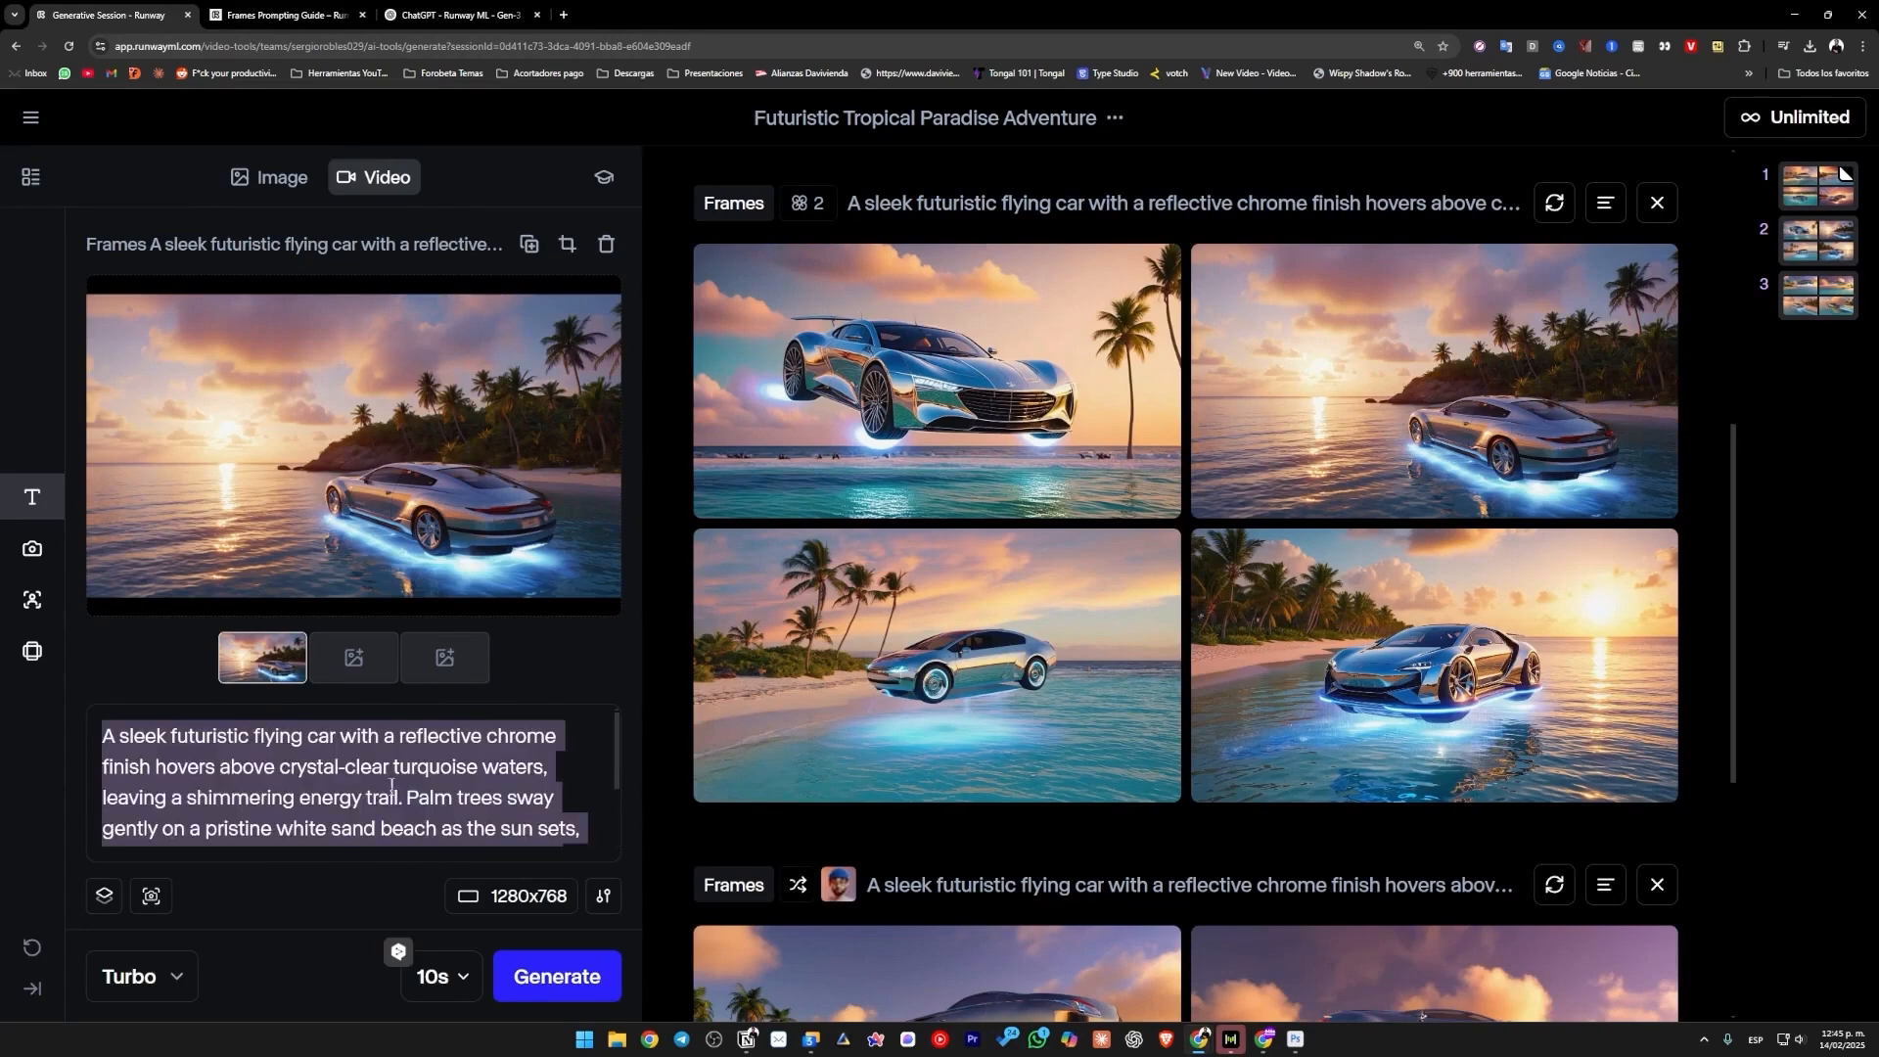
{"action": "scroll", "coordinate": [393, 783], "scroll_direction": "down", "scroll_amount": 2}
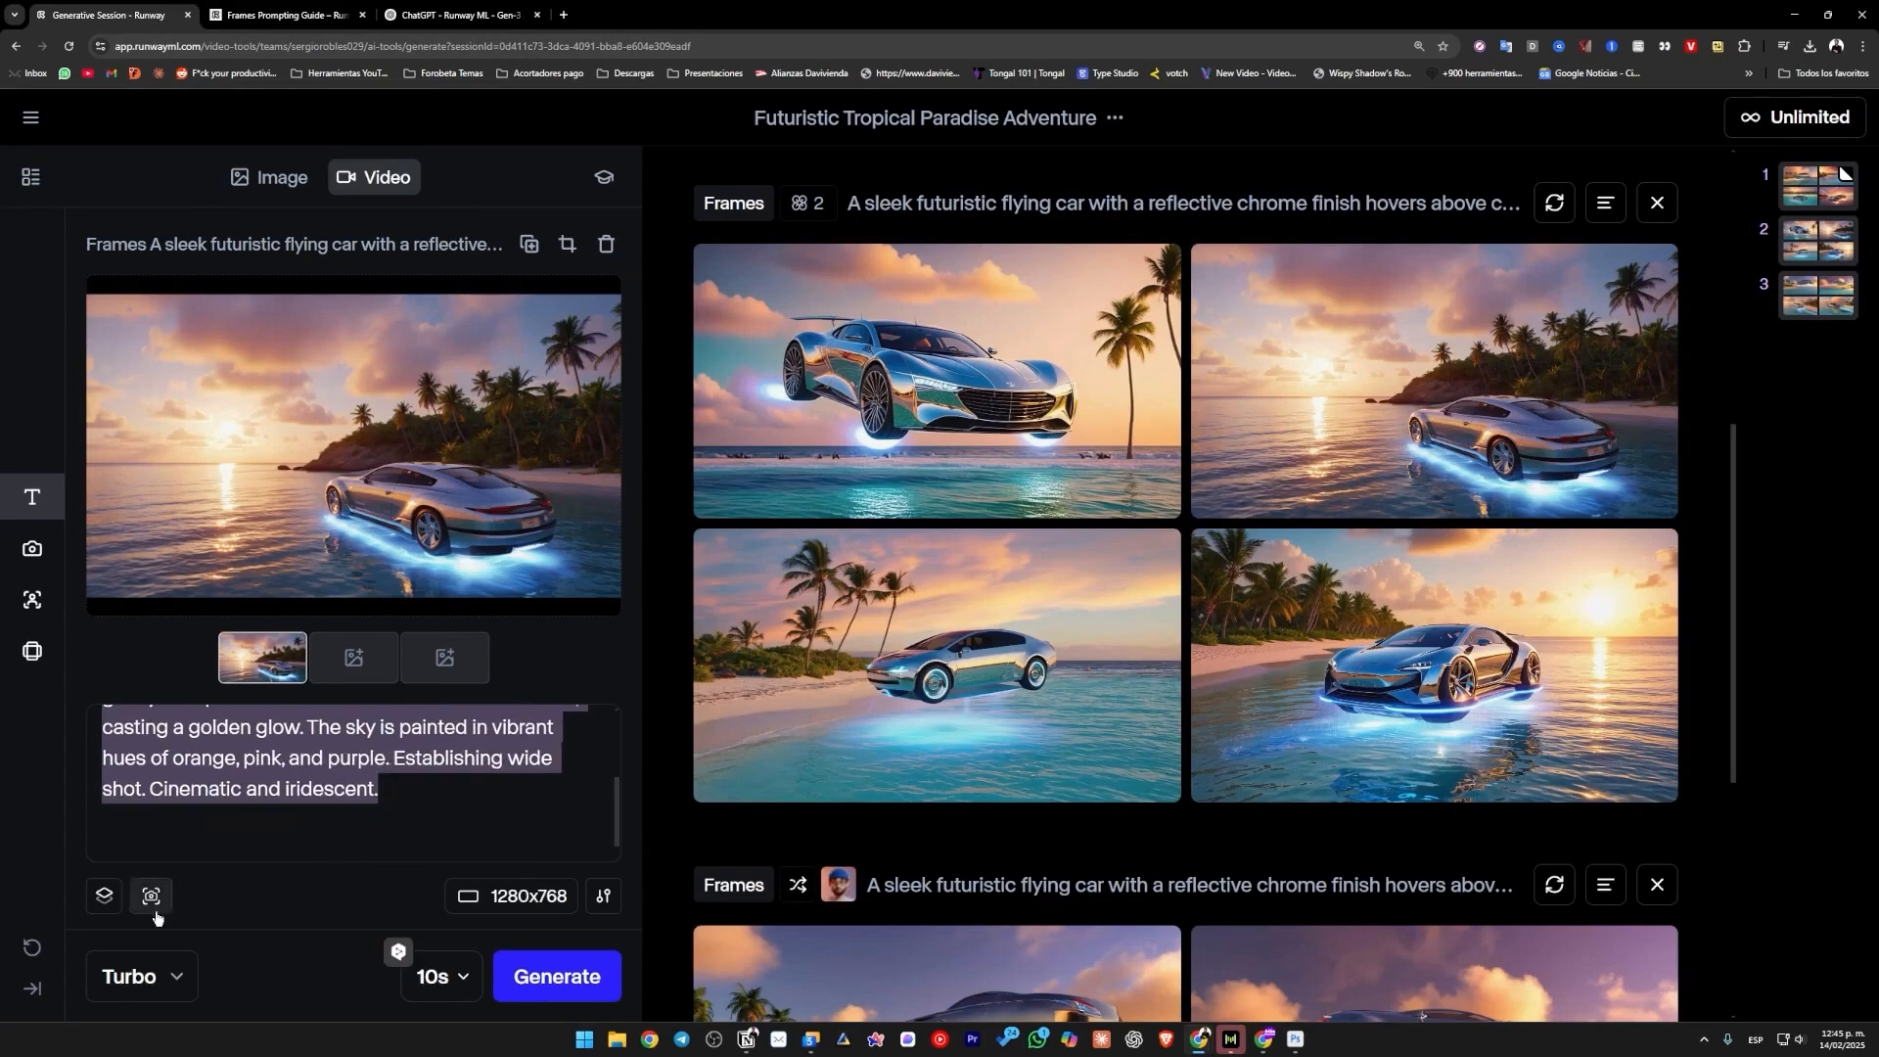
Generate a 10-second video from the silver car image and its prompt with the Gen-3 Alpha Turbo model.
{"action": "left_click", "coordinate": [172, 975]}
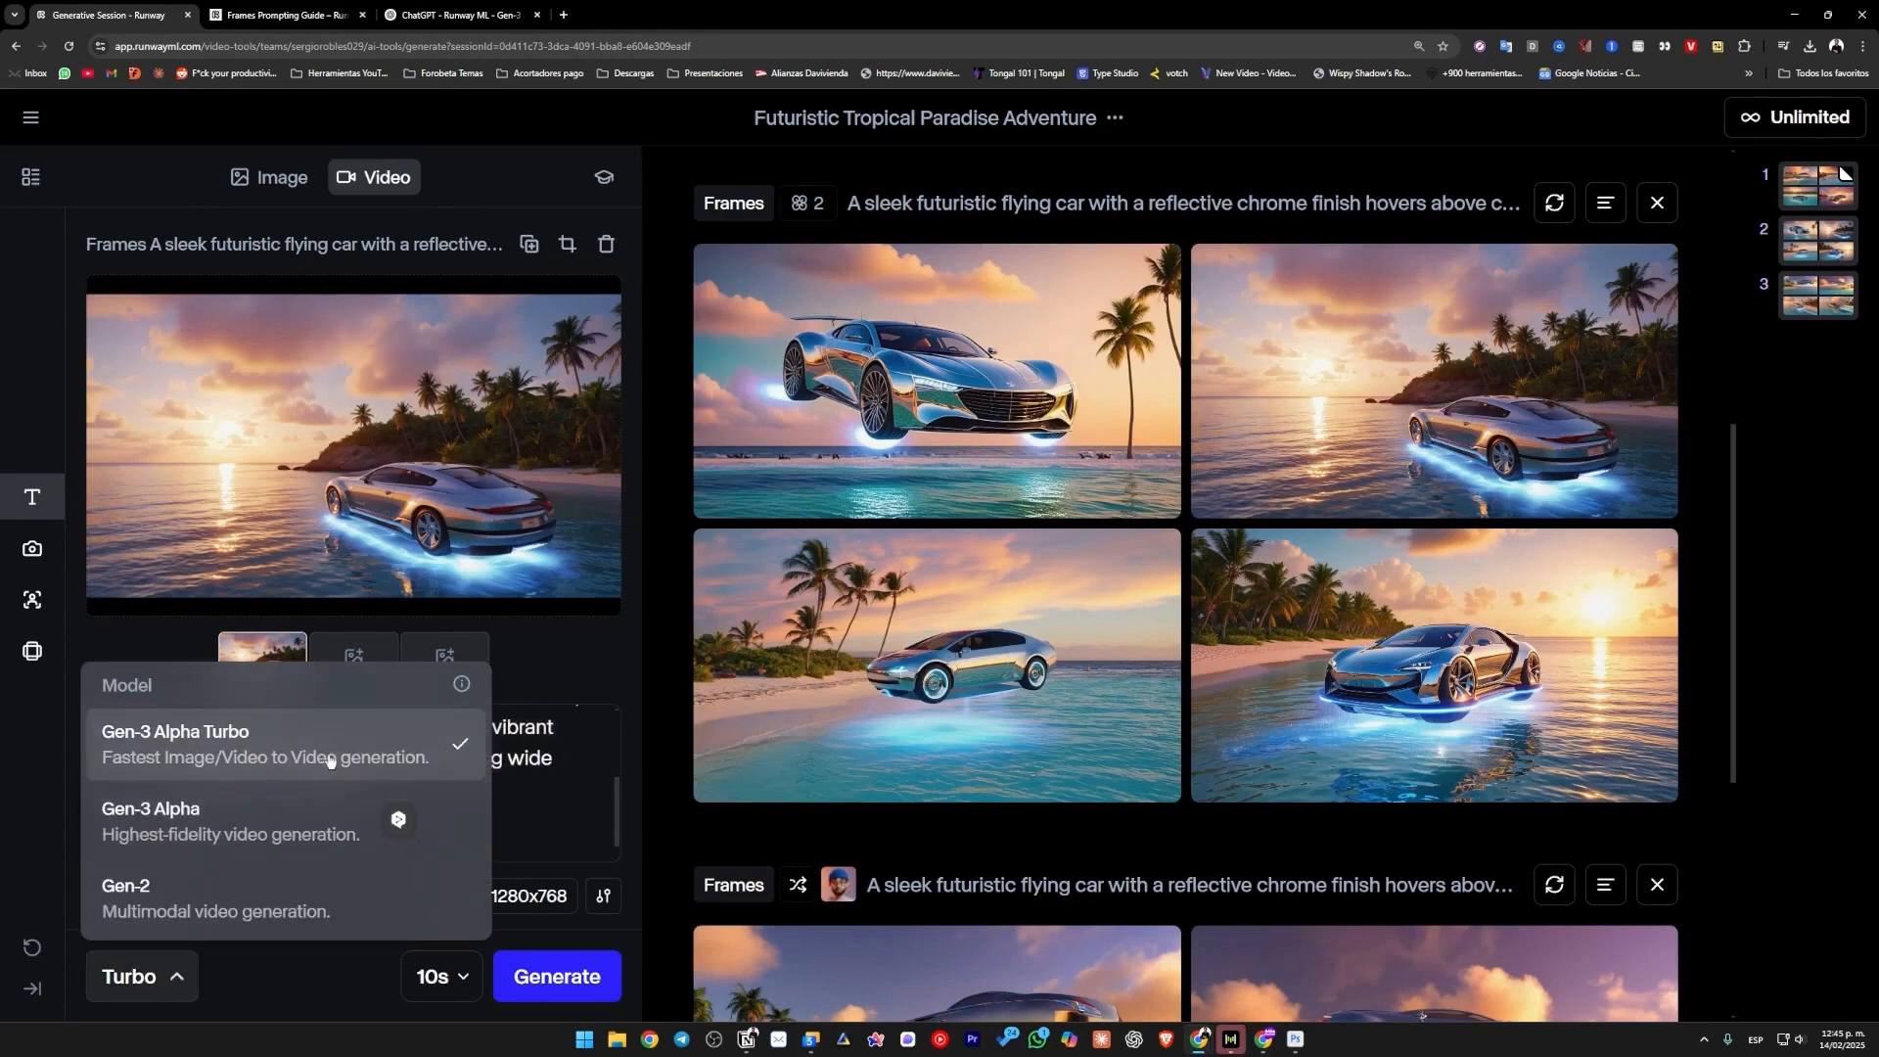
{"action": "left_click", "coordinate": [548, 756]}
{"action": "scroll", "coordinate": [392, 789], "scroll_direction": "up", "scroll_amount": 2}
{"action": "left_click", "coordinate": [573, 974]}
{"action": "scroll", "coordinate": [1116, 776], "scroll_direction": "down", "scroll_amount": 4}
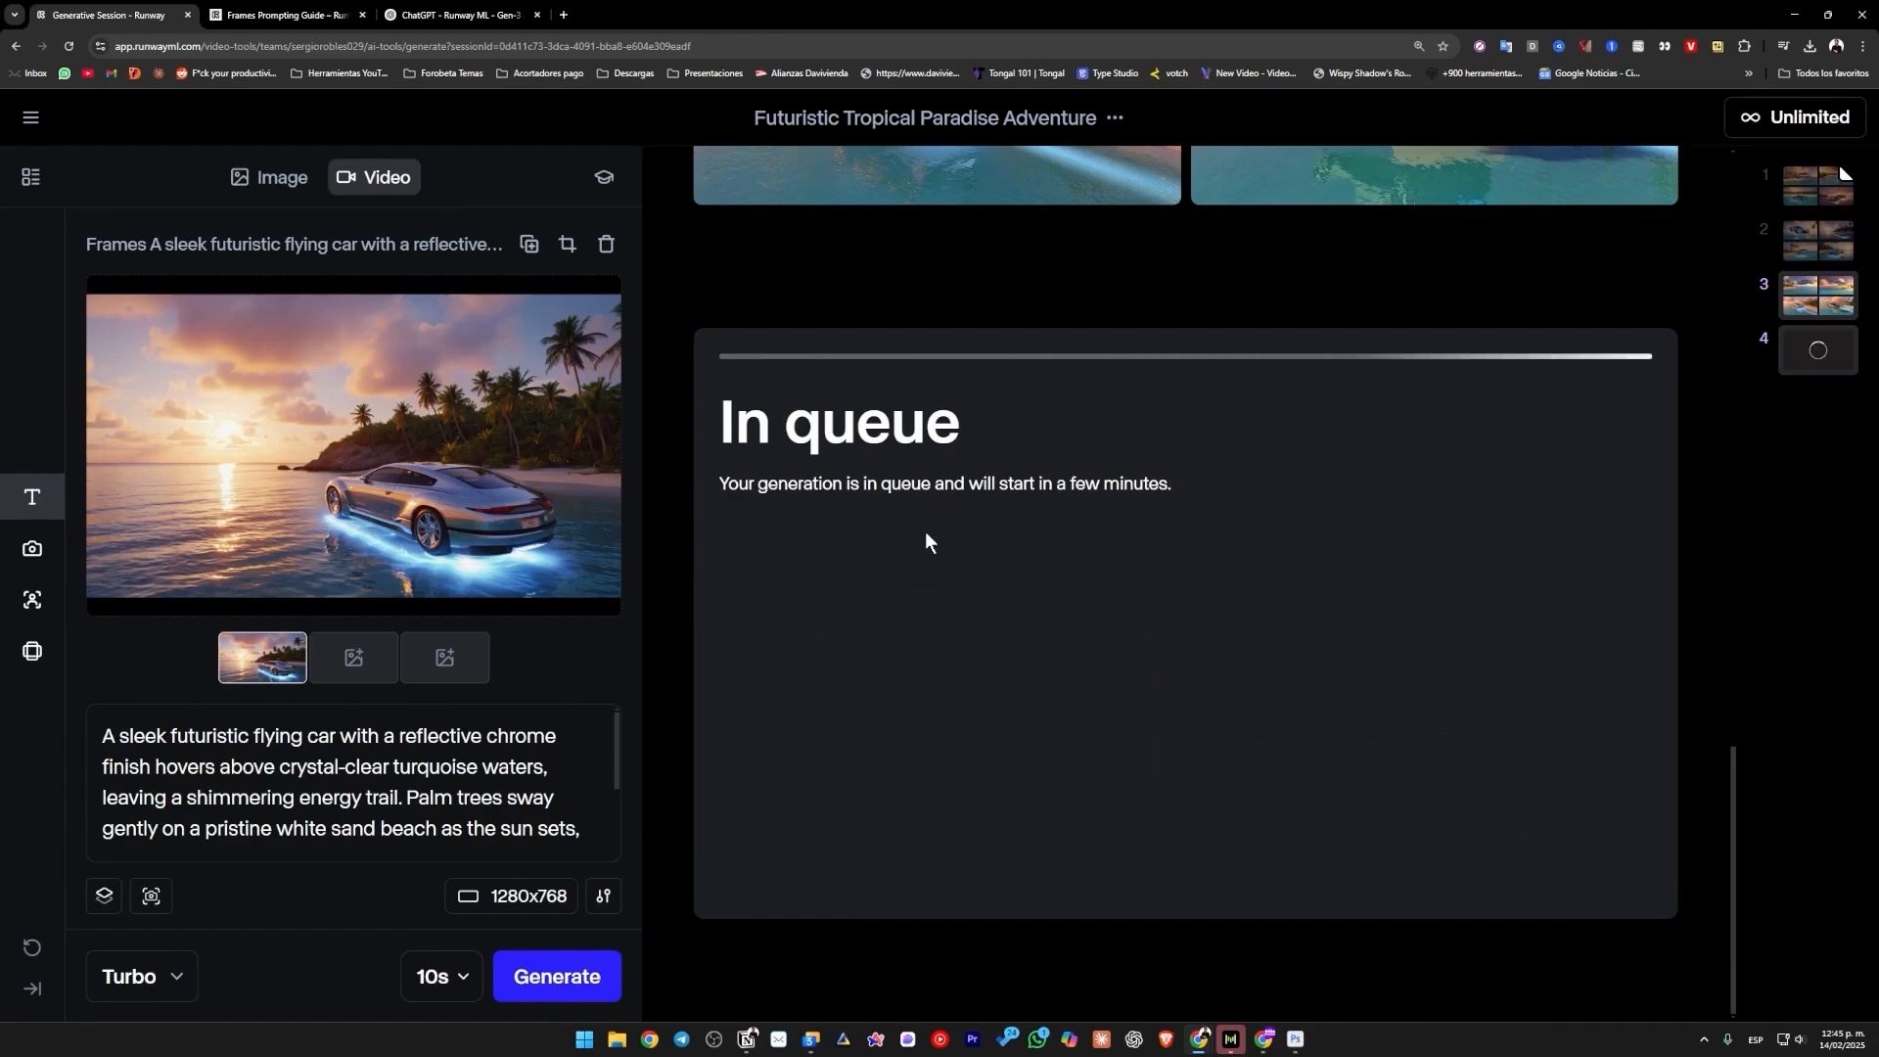
{"action": "scroll", "coordinate": [925, 532], "scroll_direction": "up", "scroll_amount": 10}
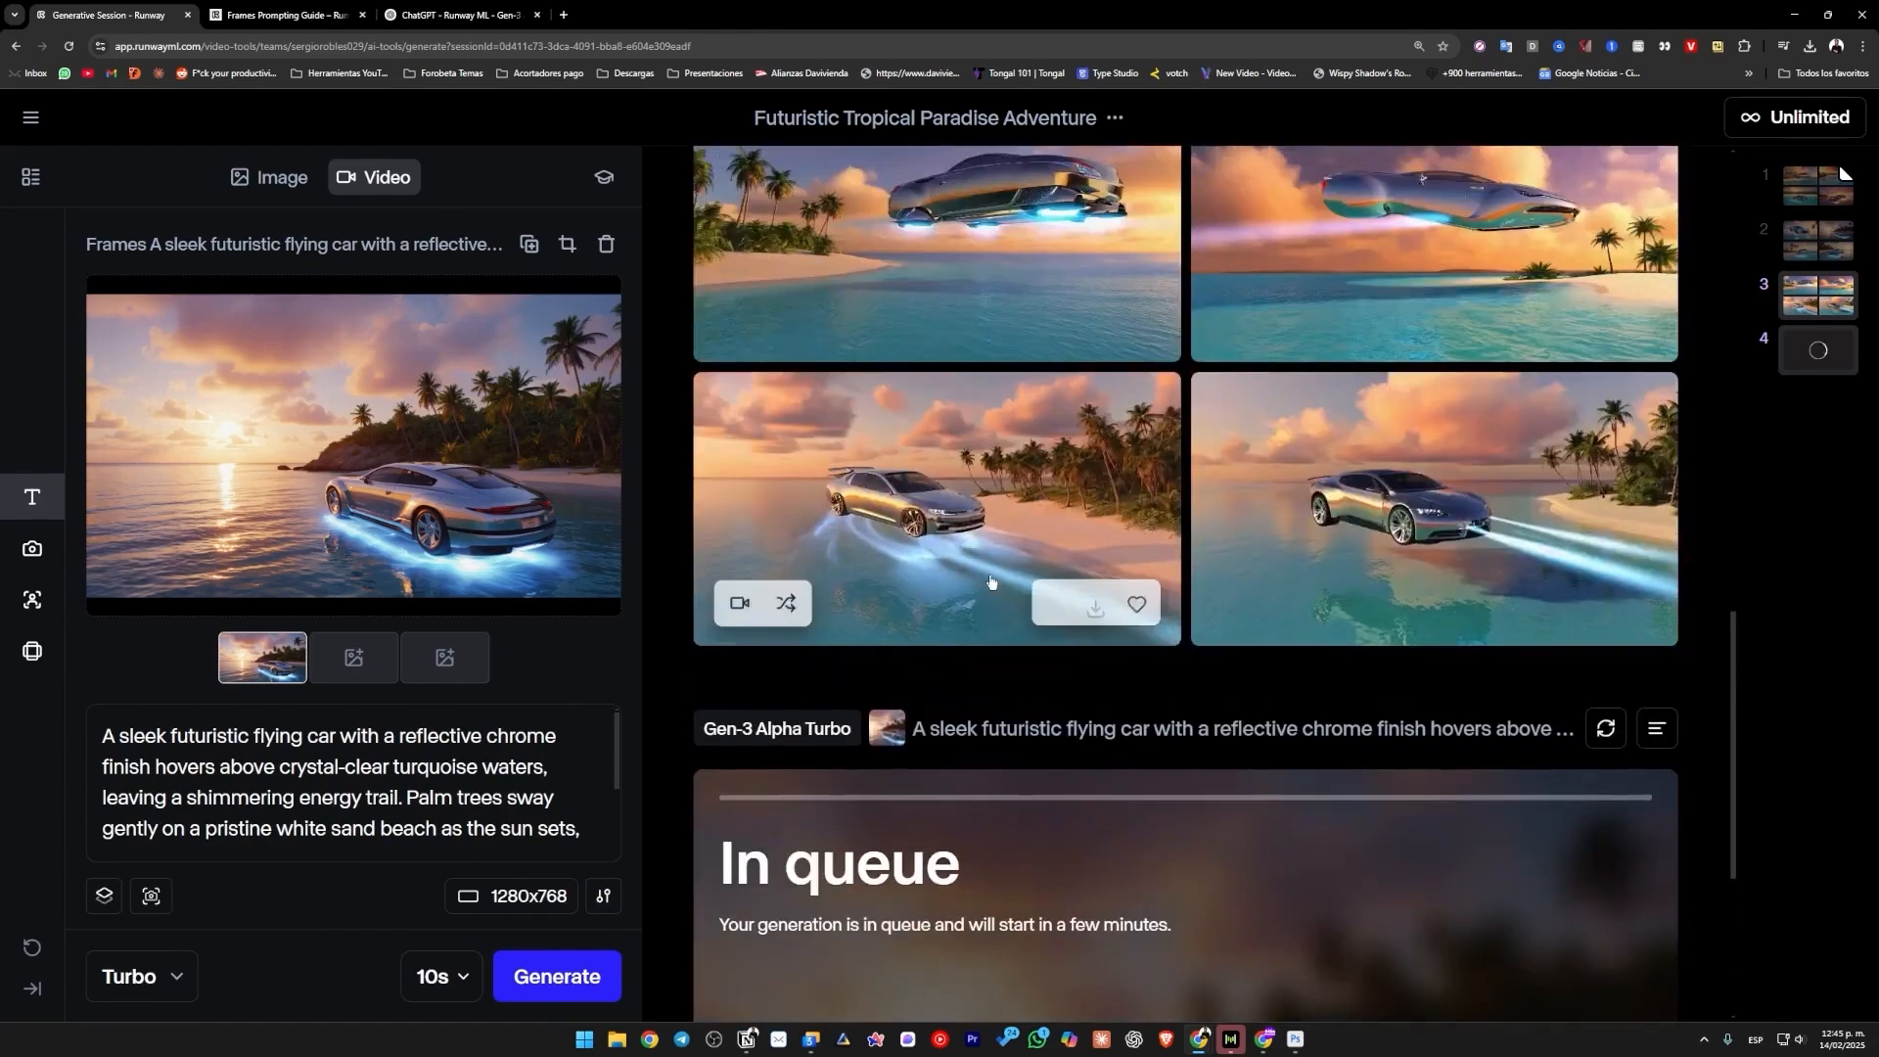
{"action": "scroll", "coordinate": [871, 722], "scroll_direction": "down", "scroll_amount": 10}
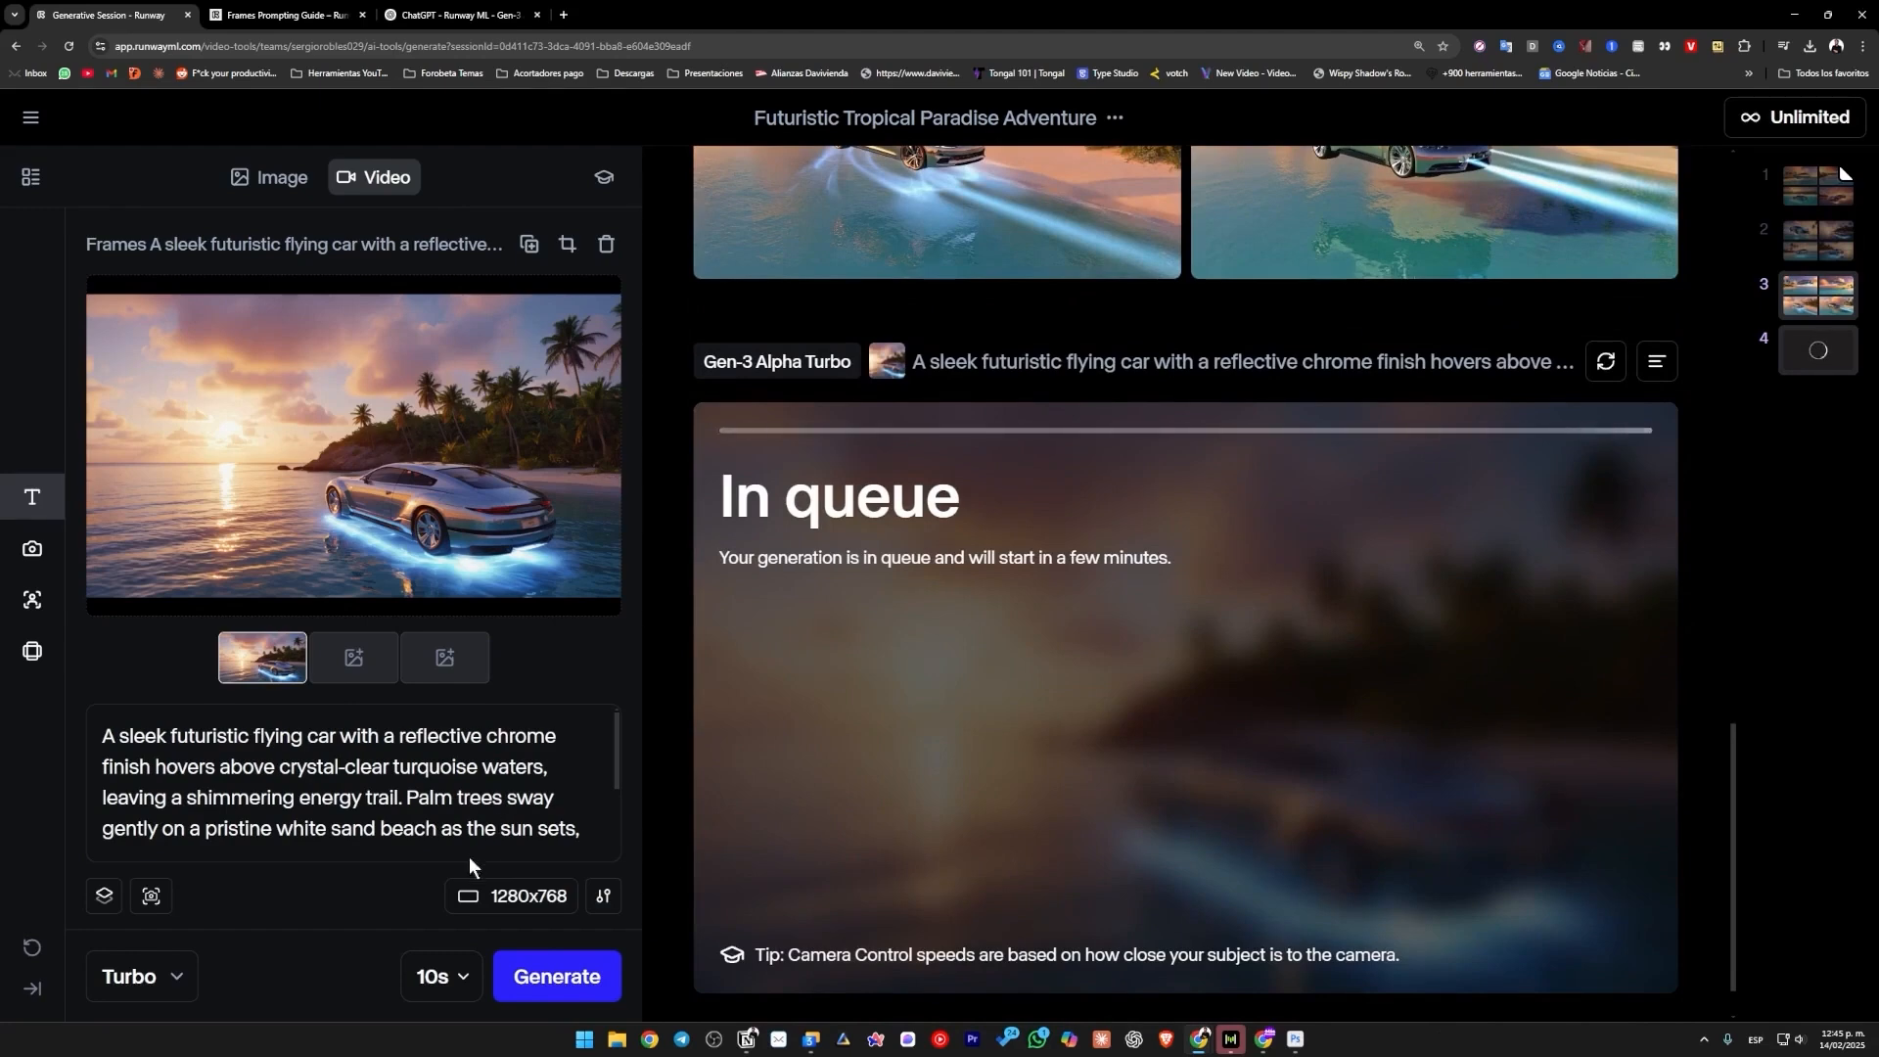
Change the video model to Gen-3 Alpha and generate a second 10-second video from the same image and prompt.
{"action": "left_click", "coordinate": [174, 974]}
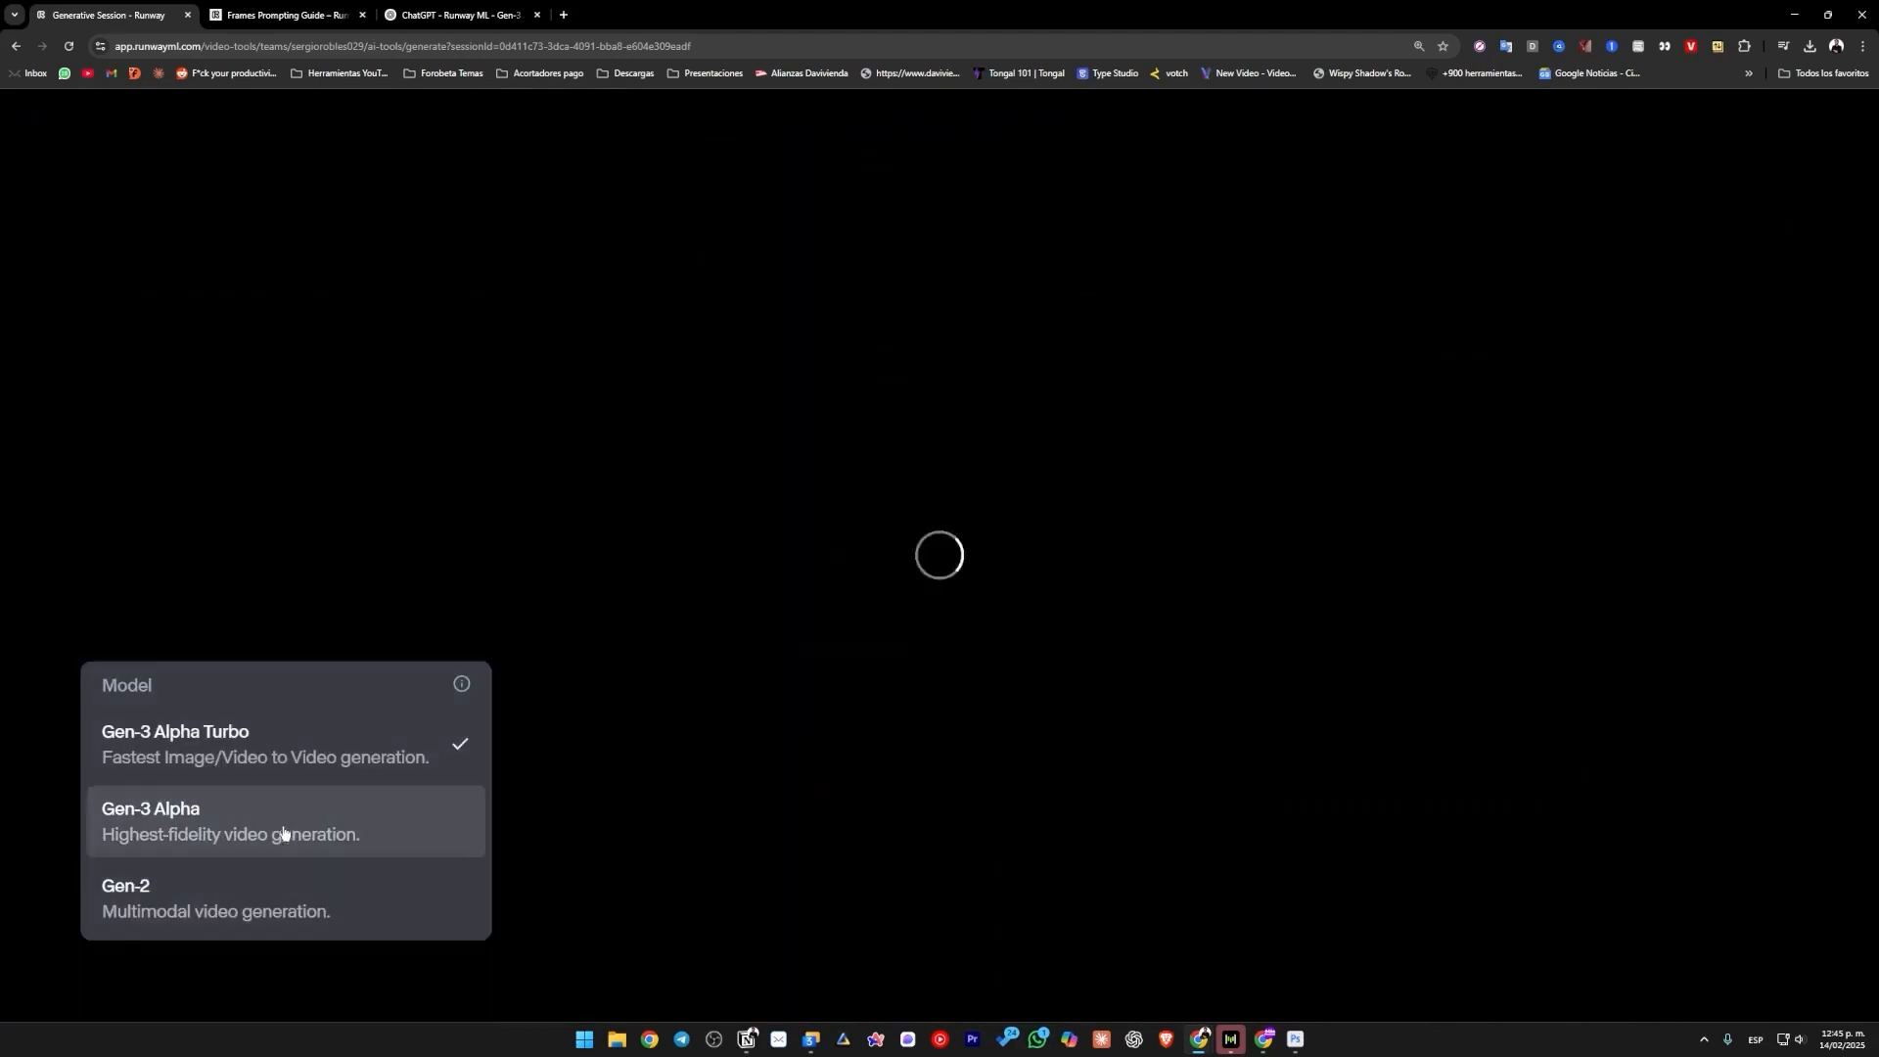
{"action": "left_click", "coordinate": [284, 834]}
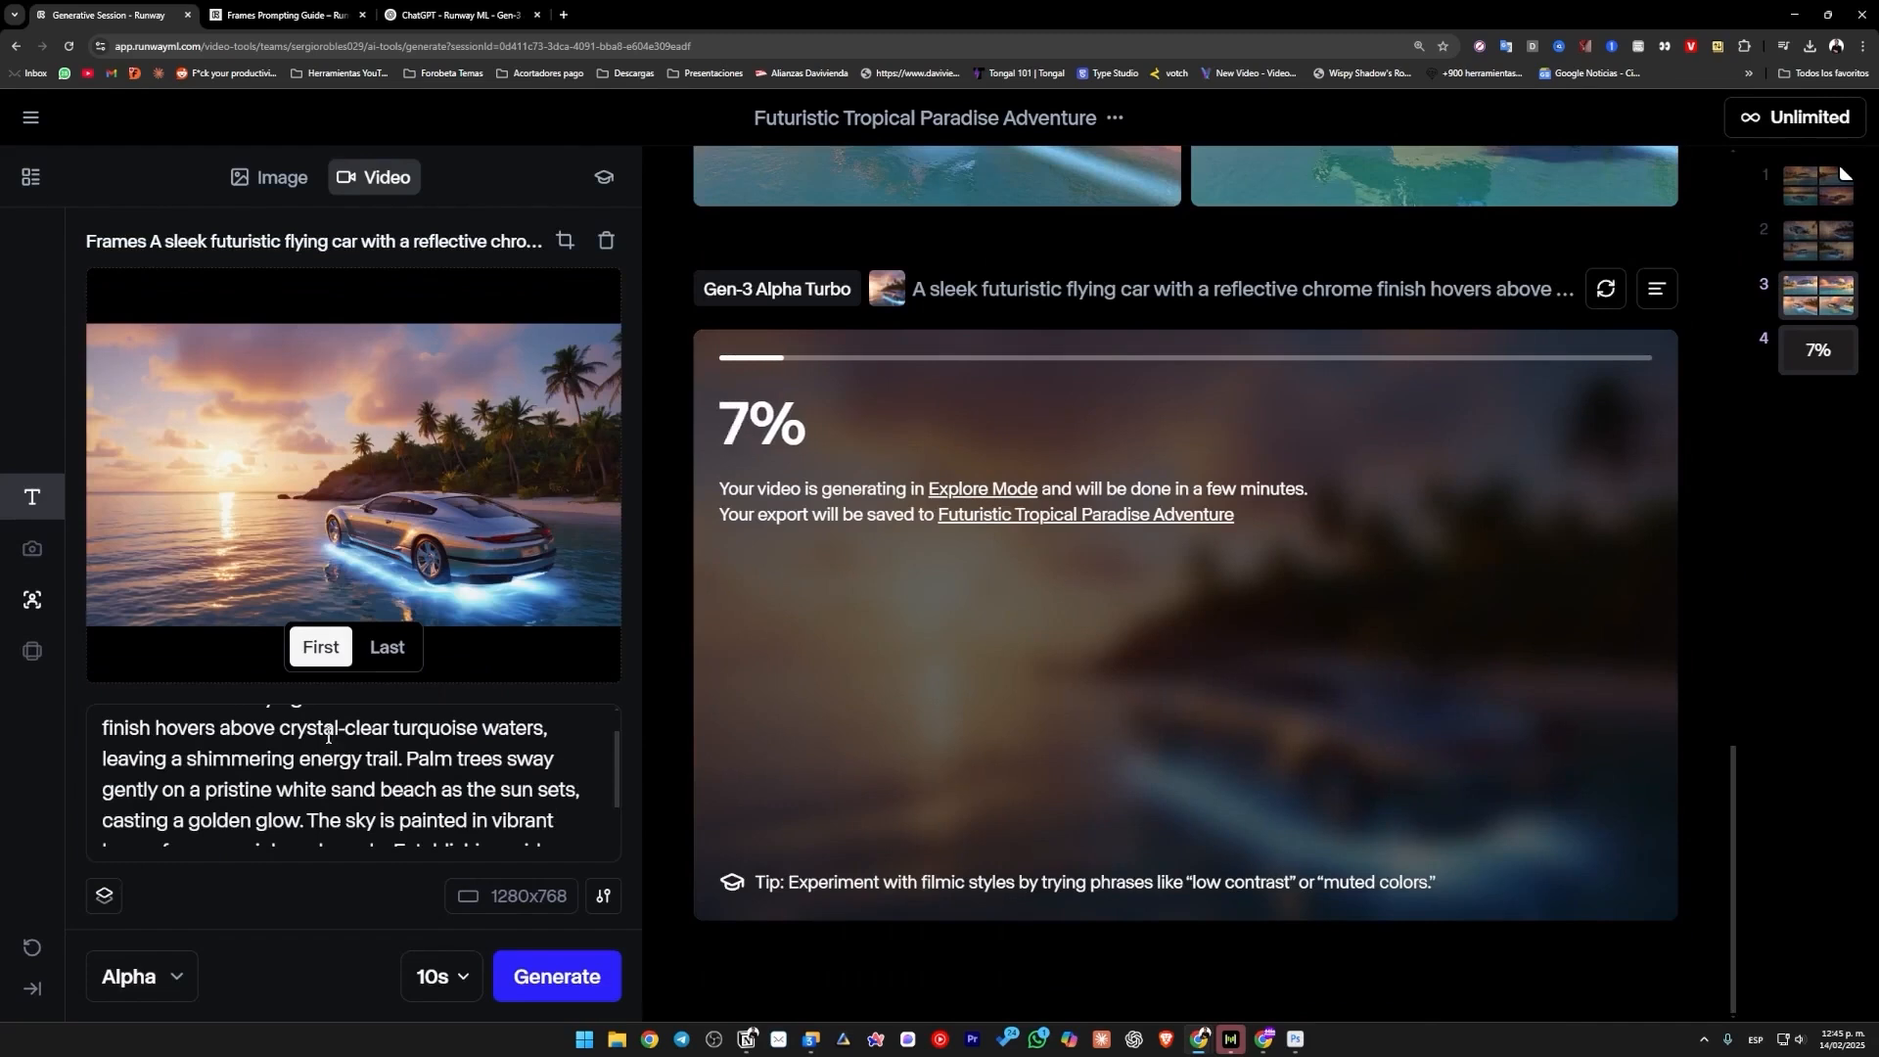
{"action": "left_click", "coordinate": [176, 975]}
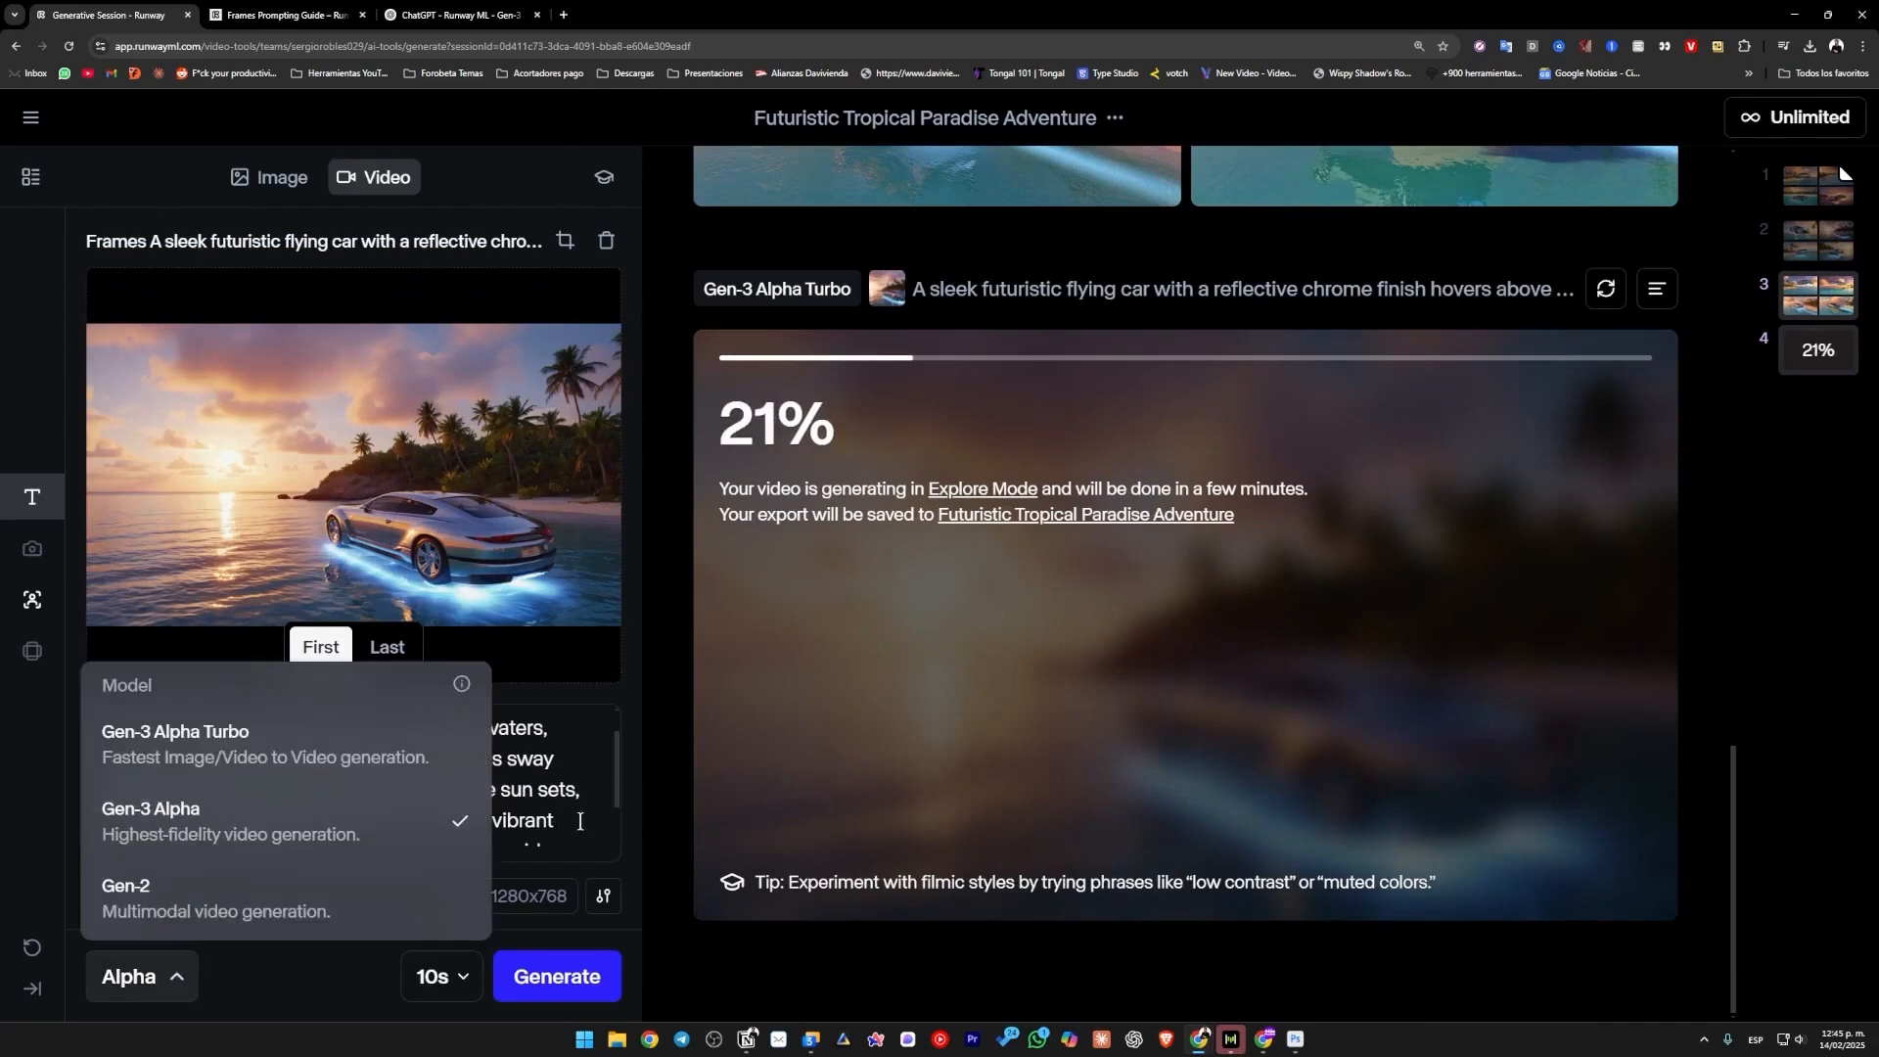
{"action": "left_click", "coordinate": [498, 823]}
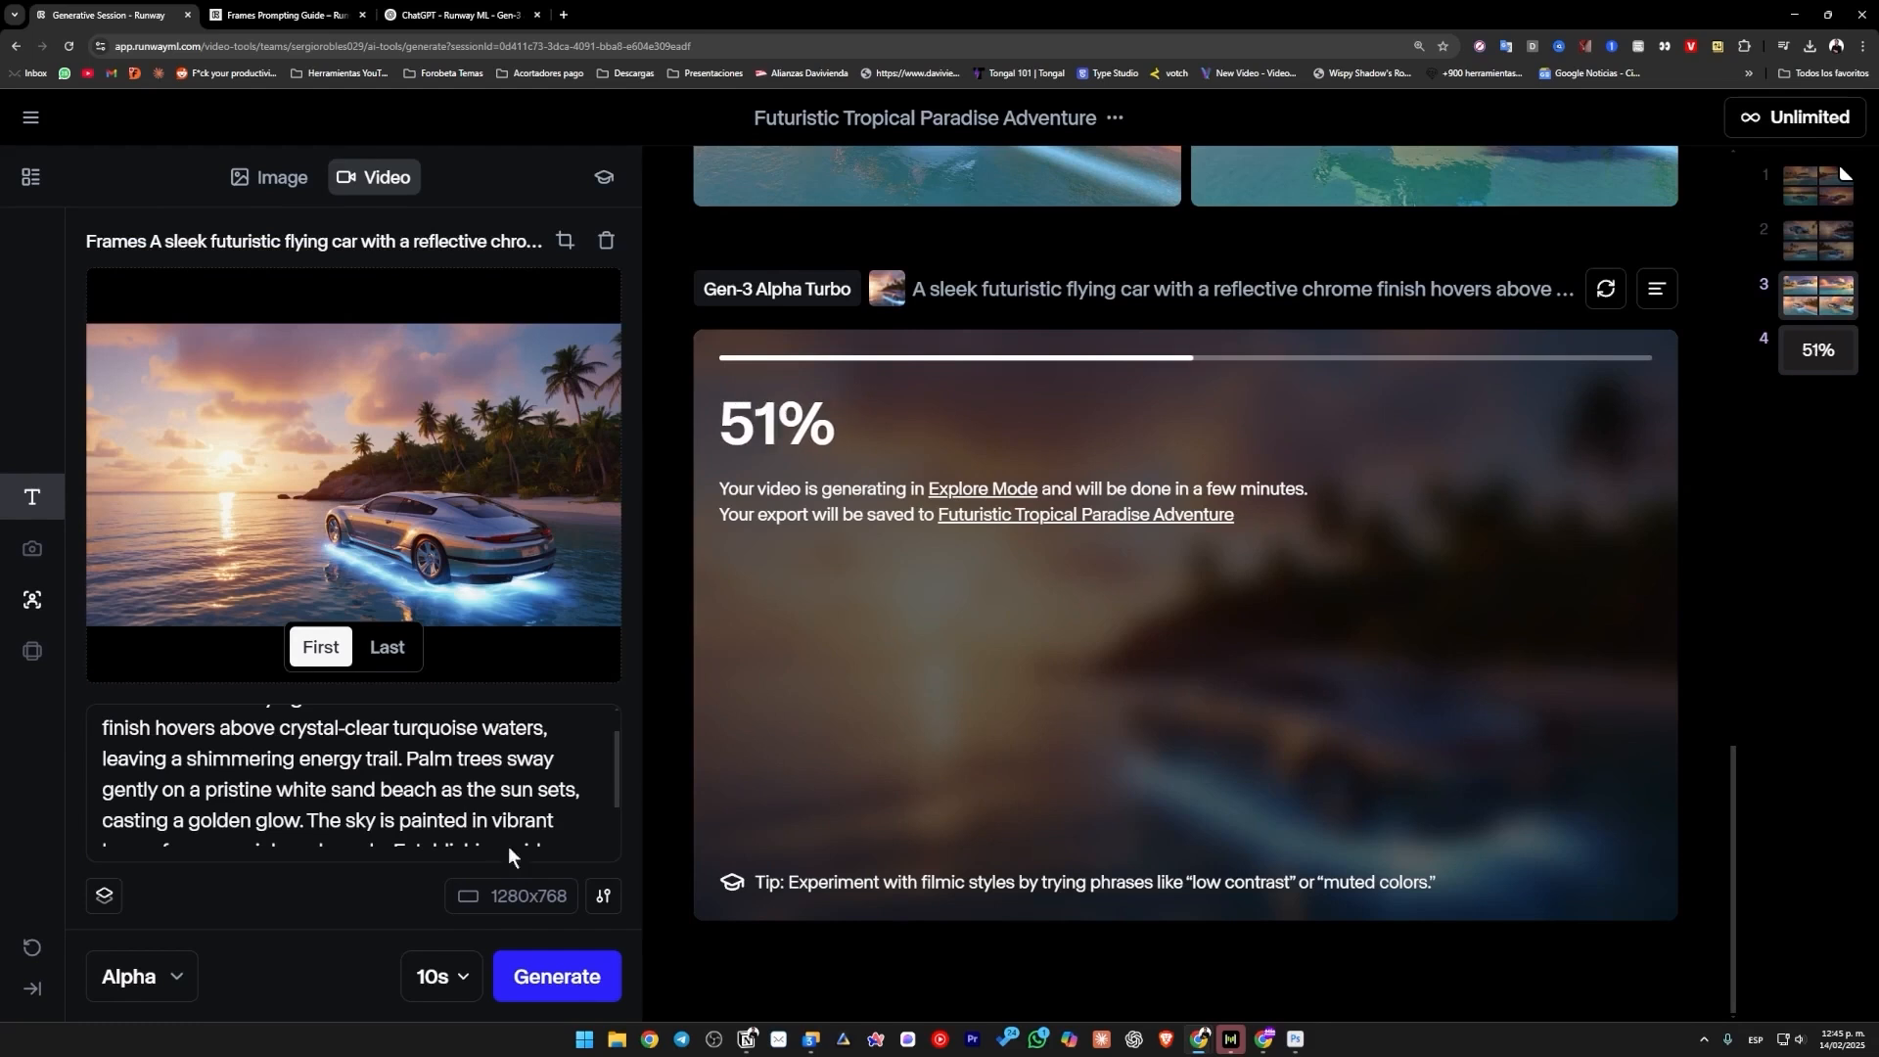
{"action": "left_click", "coordinate": [557, 975]}
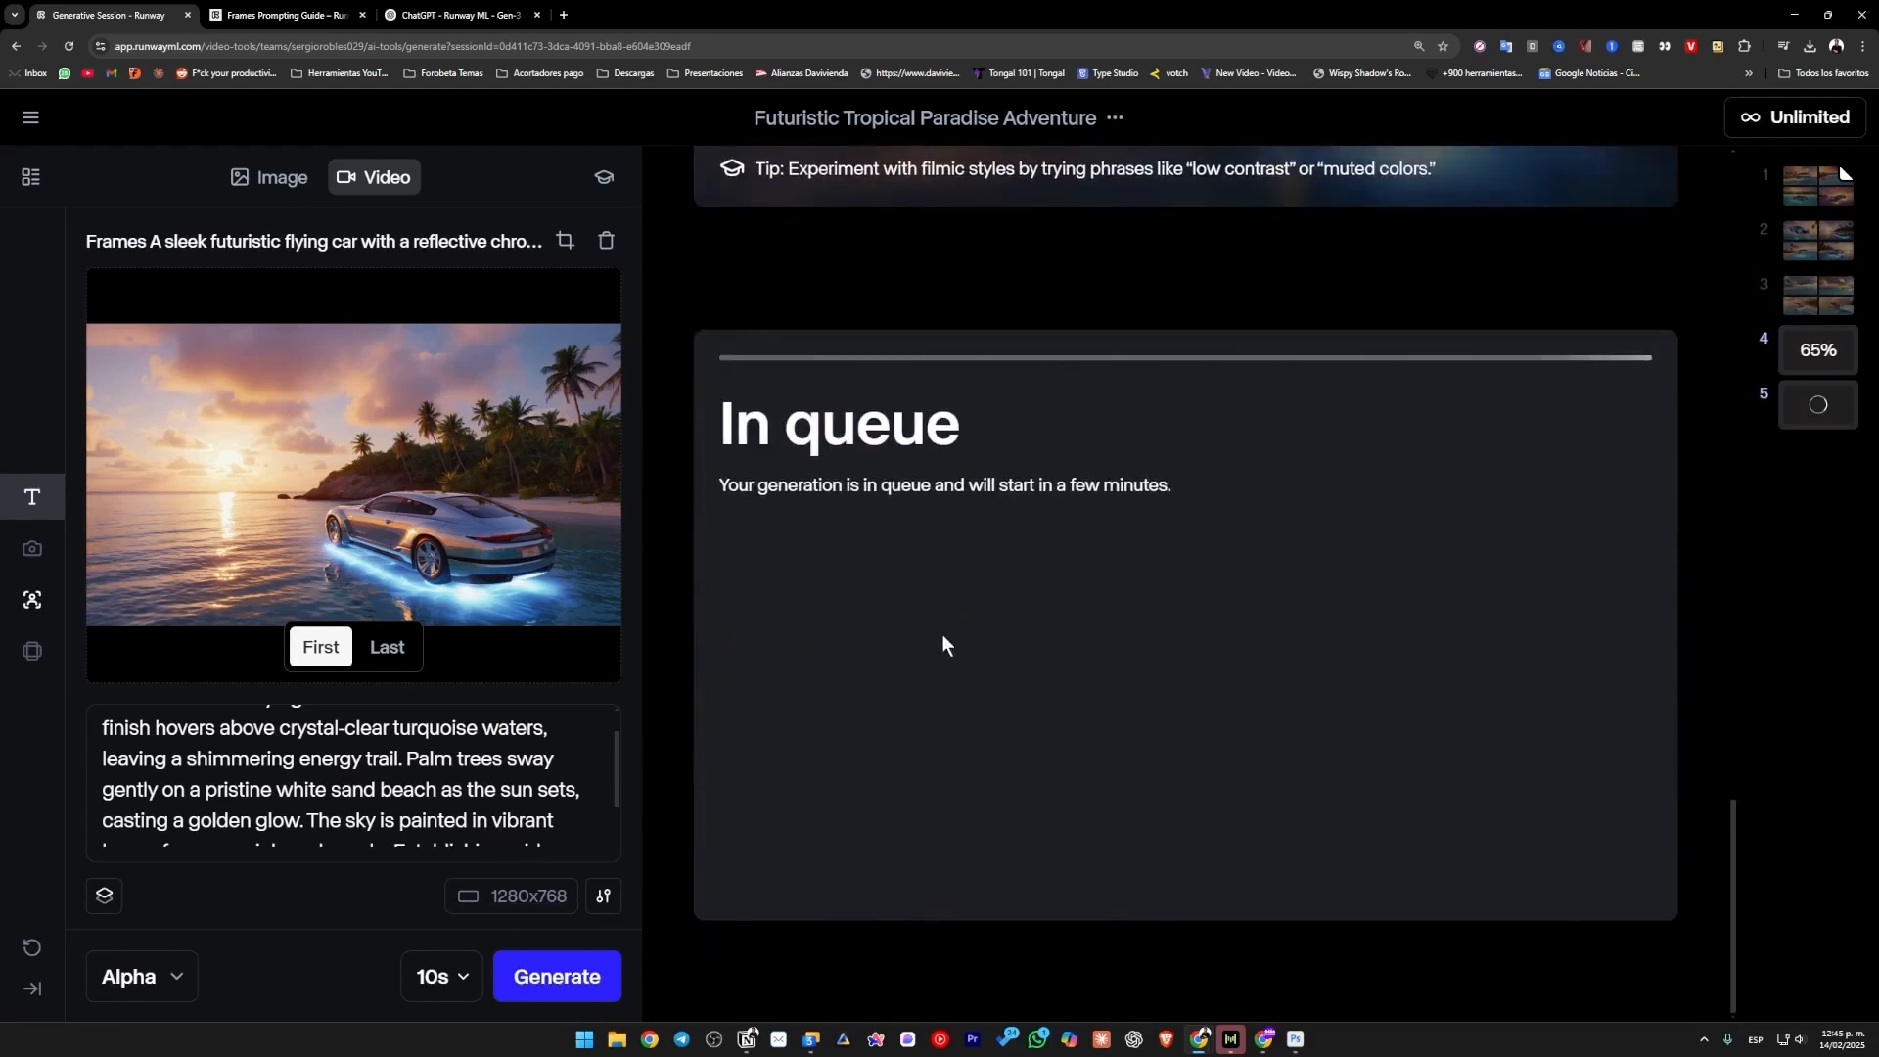
Check the progress of the Gen-3 Alpha Turbo and Gen-3 Alpha video generations in the session.
{"action": "scroll", "coordinate": [943, 642], "scroll_direction": "up", "scroll_amount": 2}
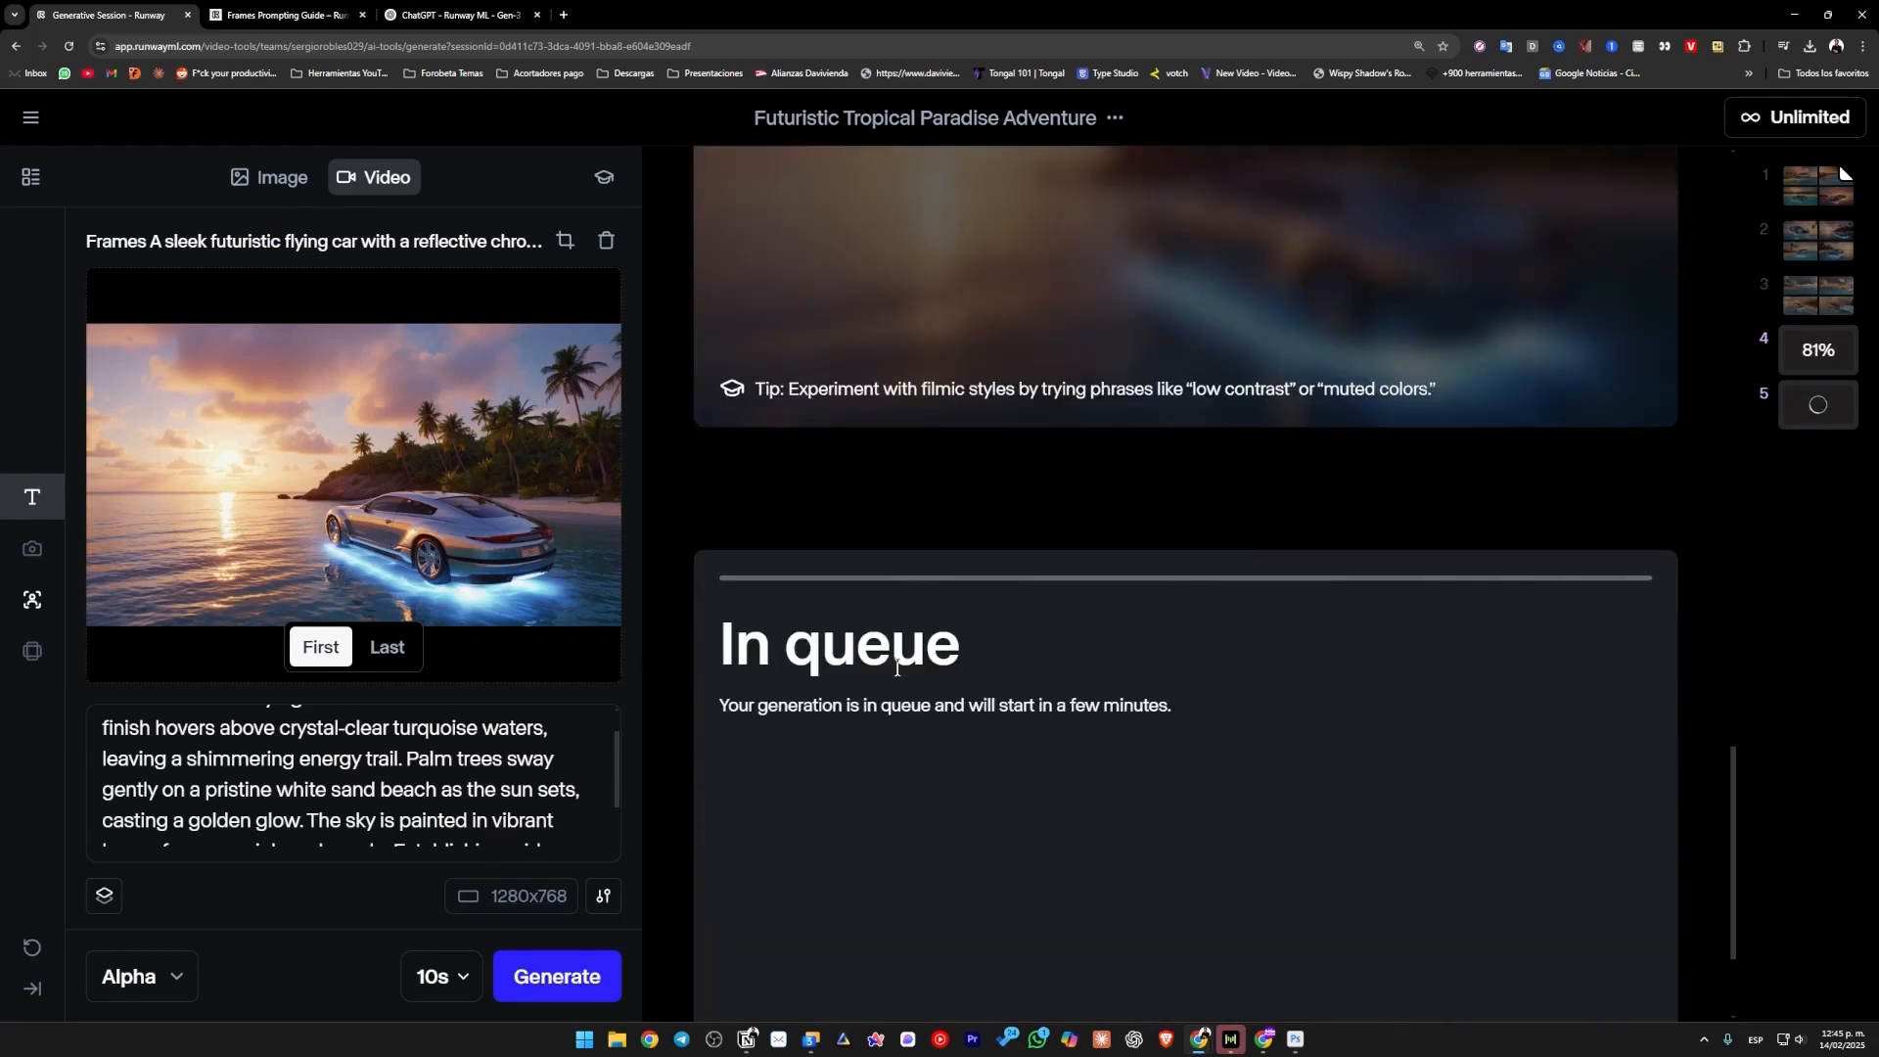
{"action": "scroll", "coordinate": [1118, 580], "scroll_direction": "up", "scroll_amount": 3}
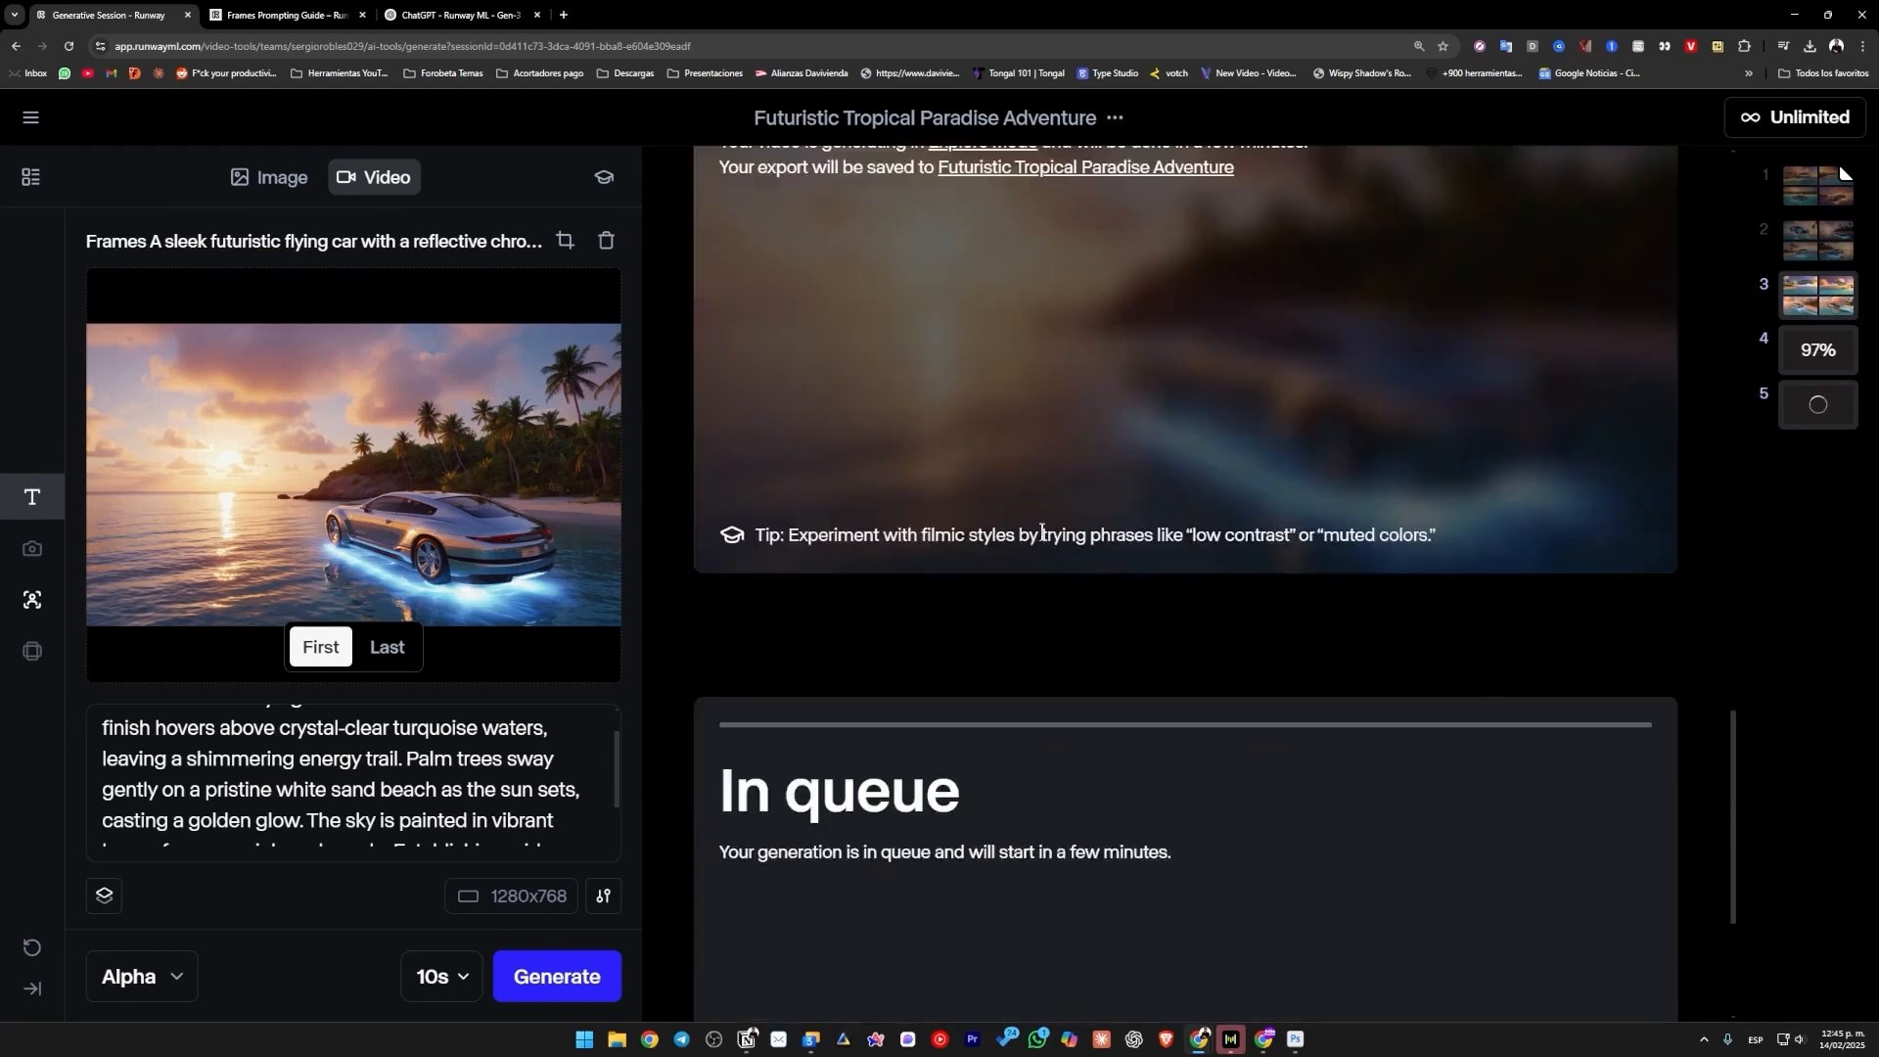
{"action": "scroll", "coordinate": [758, 431], "scroll_direction": "up", "scroll_amount": 3}
{"action": "scroll", "coordinate": [865, 448], "scroll_direction": "down", "scroll_amount": 5}
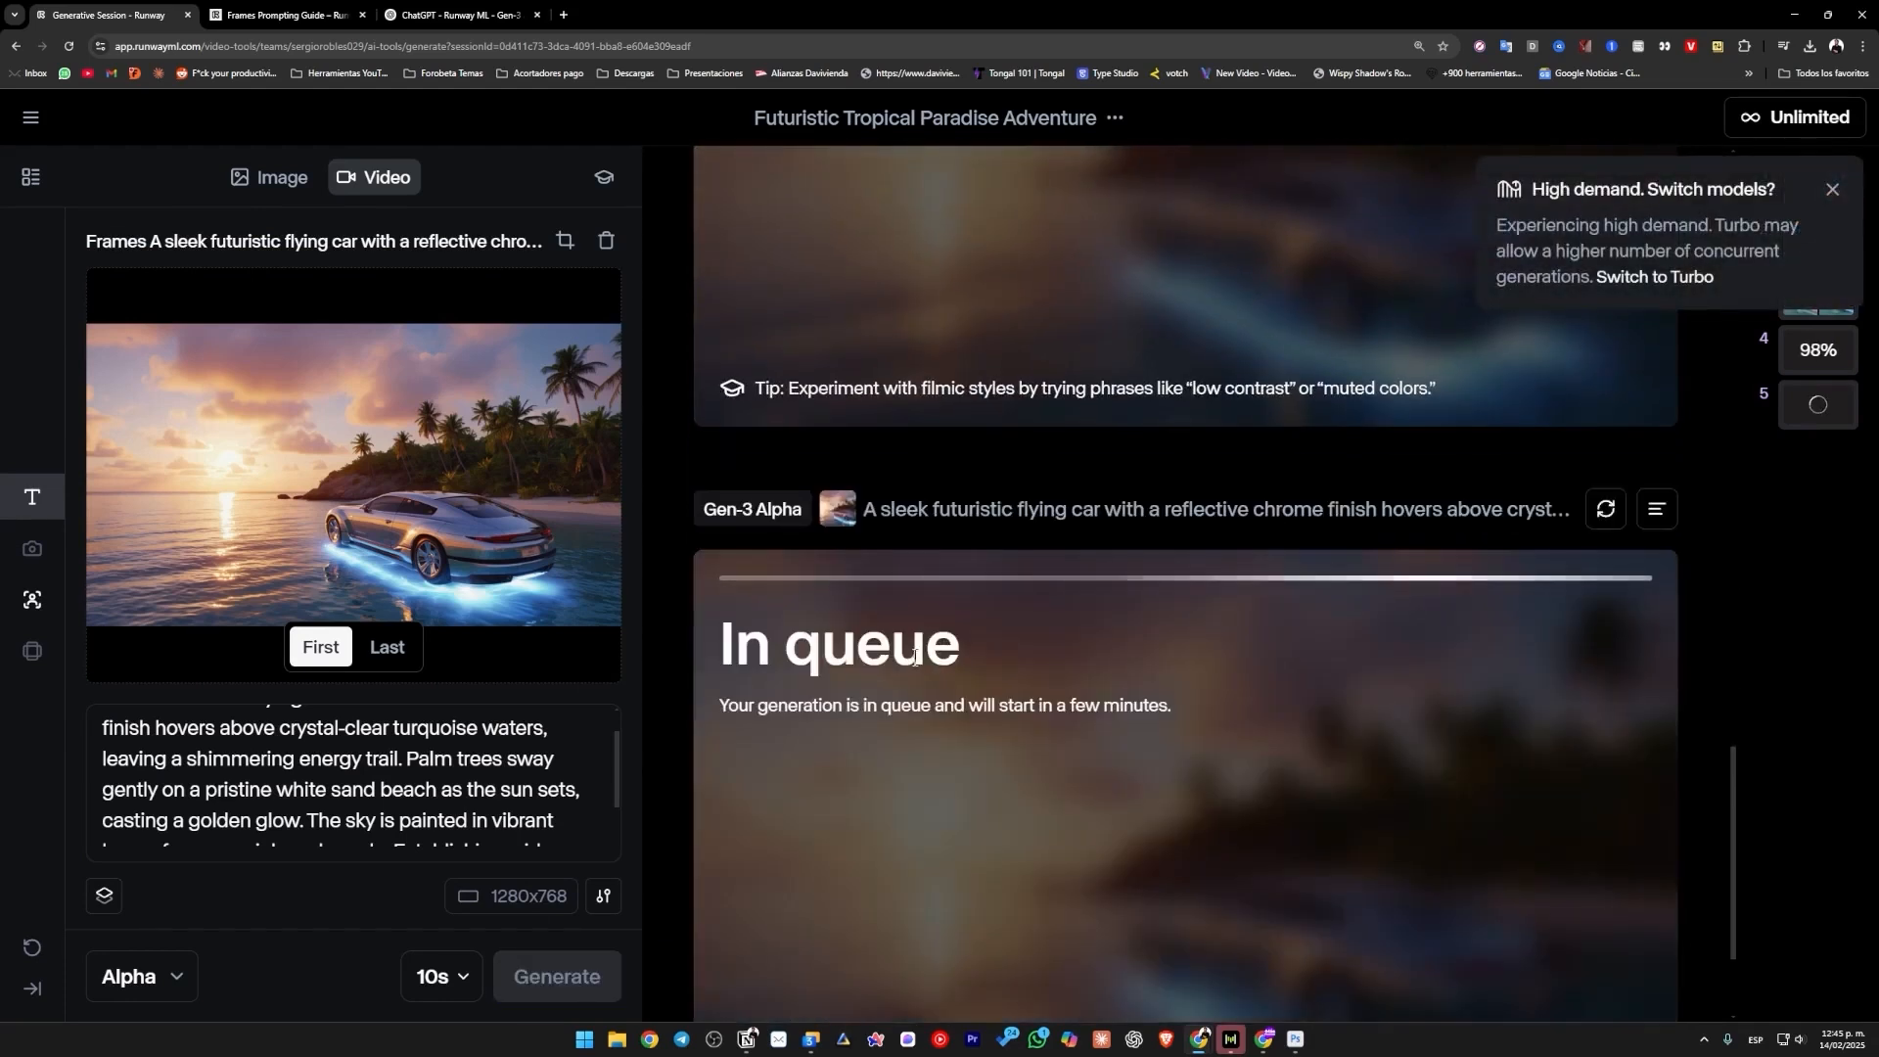
{"action": "scroll", "coordinate": [934, 689], "scroll_direction": "up", "scroll_amount": 4}
{"action": "scroll", "coordinate": [922, 646], "scroll_direction": "down", "scroll_amount": 4}
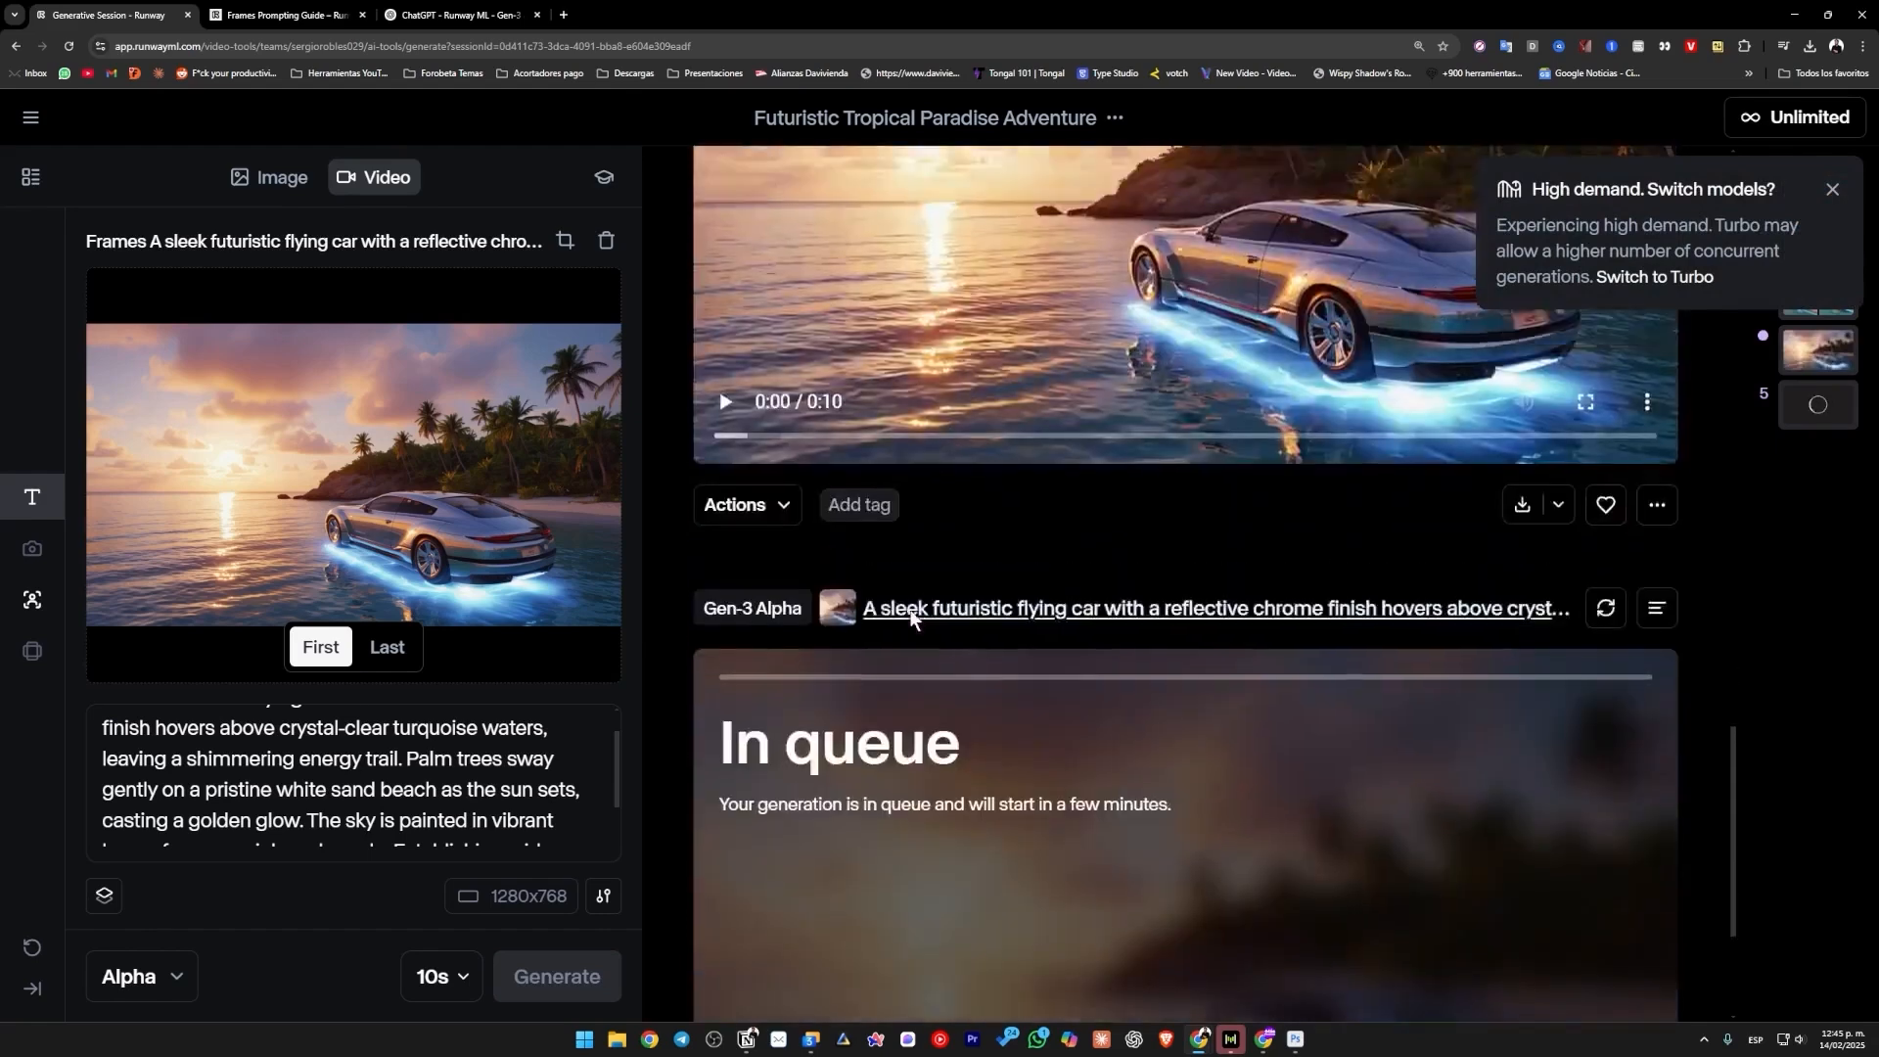
{"action": "scroll", "coordinate": [920, 619], "scroll_direction": "up", "scroll_amount": 3}
{"action": "scroll", "coordinate": [1064, 611], "scroll_direction": "down", "scroll_amount": 6}
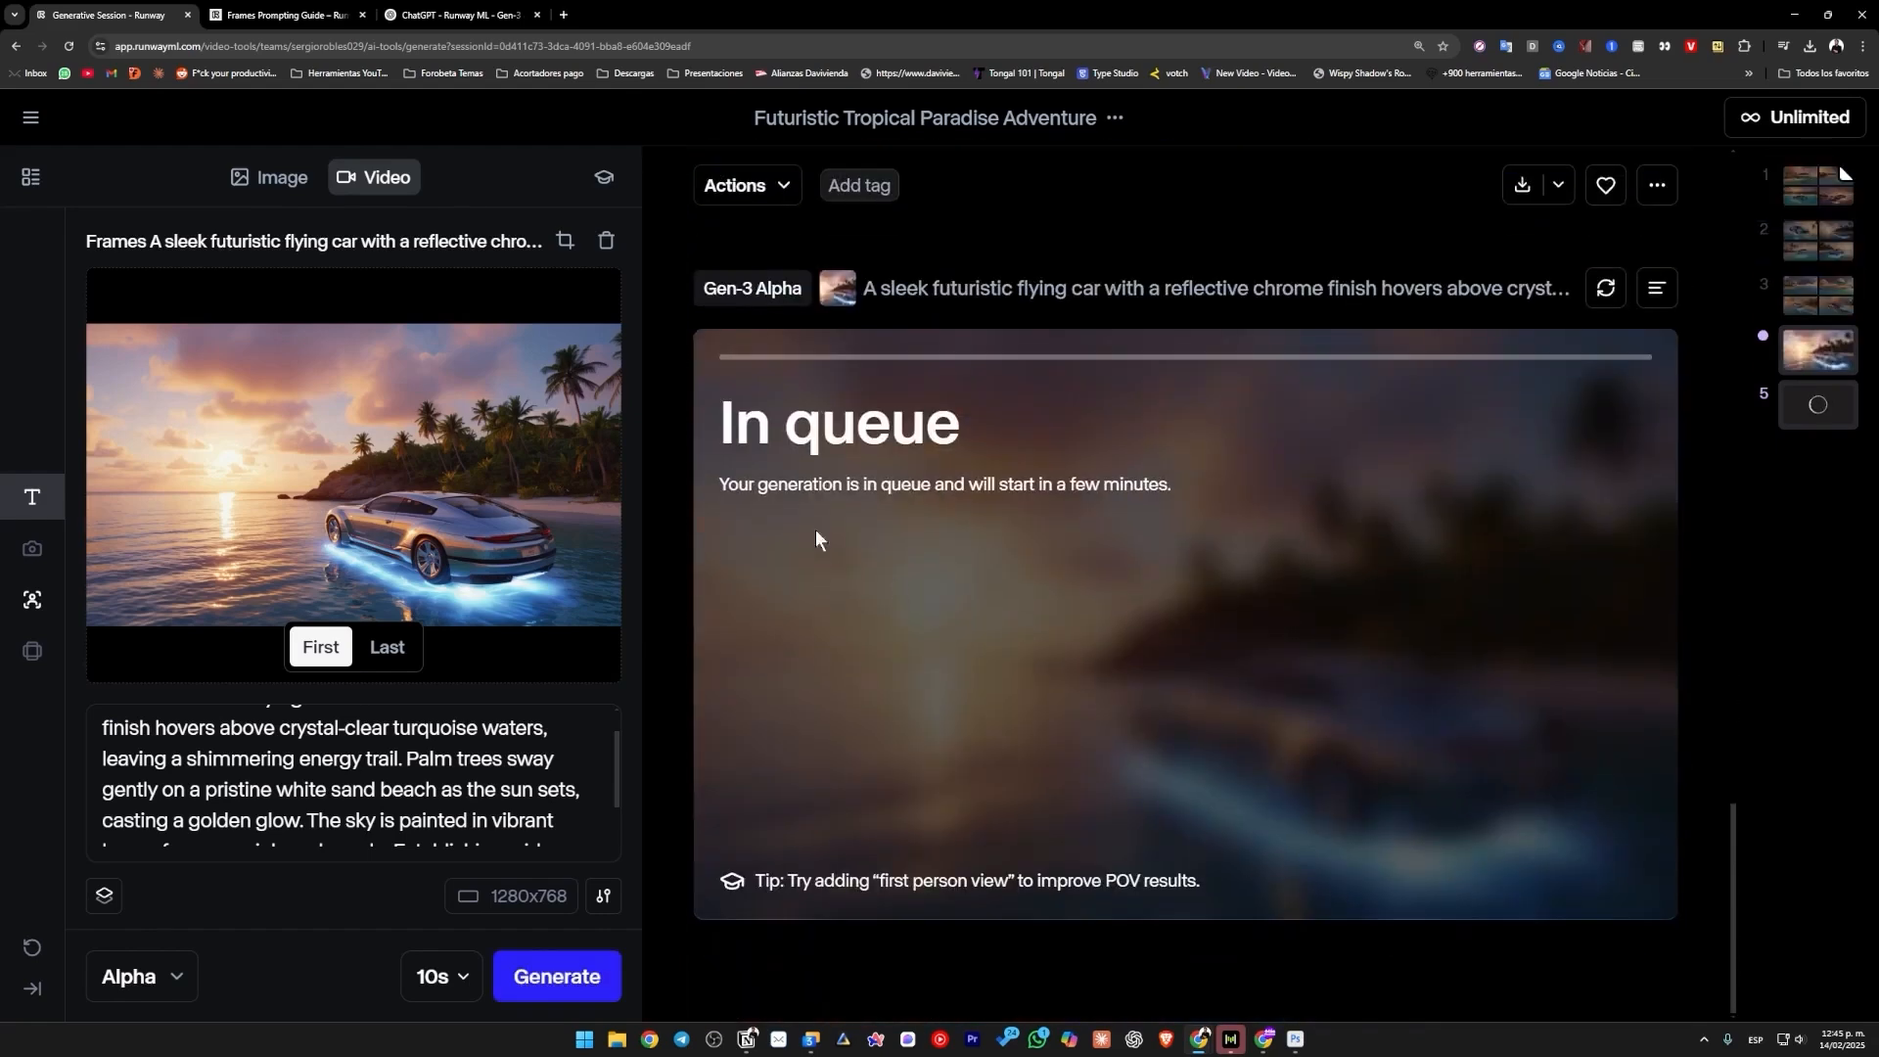
Play the Gen-3 Alpha Turbo flying car video, pause it at 0:07, and look over the actions available for it.
{"action": "scroll", "coordinate": [842, 668], "scroll_direction": "up", "scroll_amount": 5}
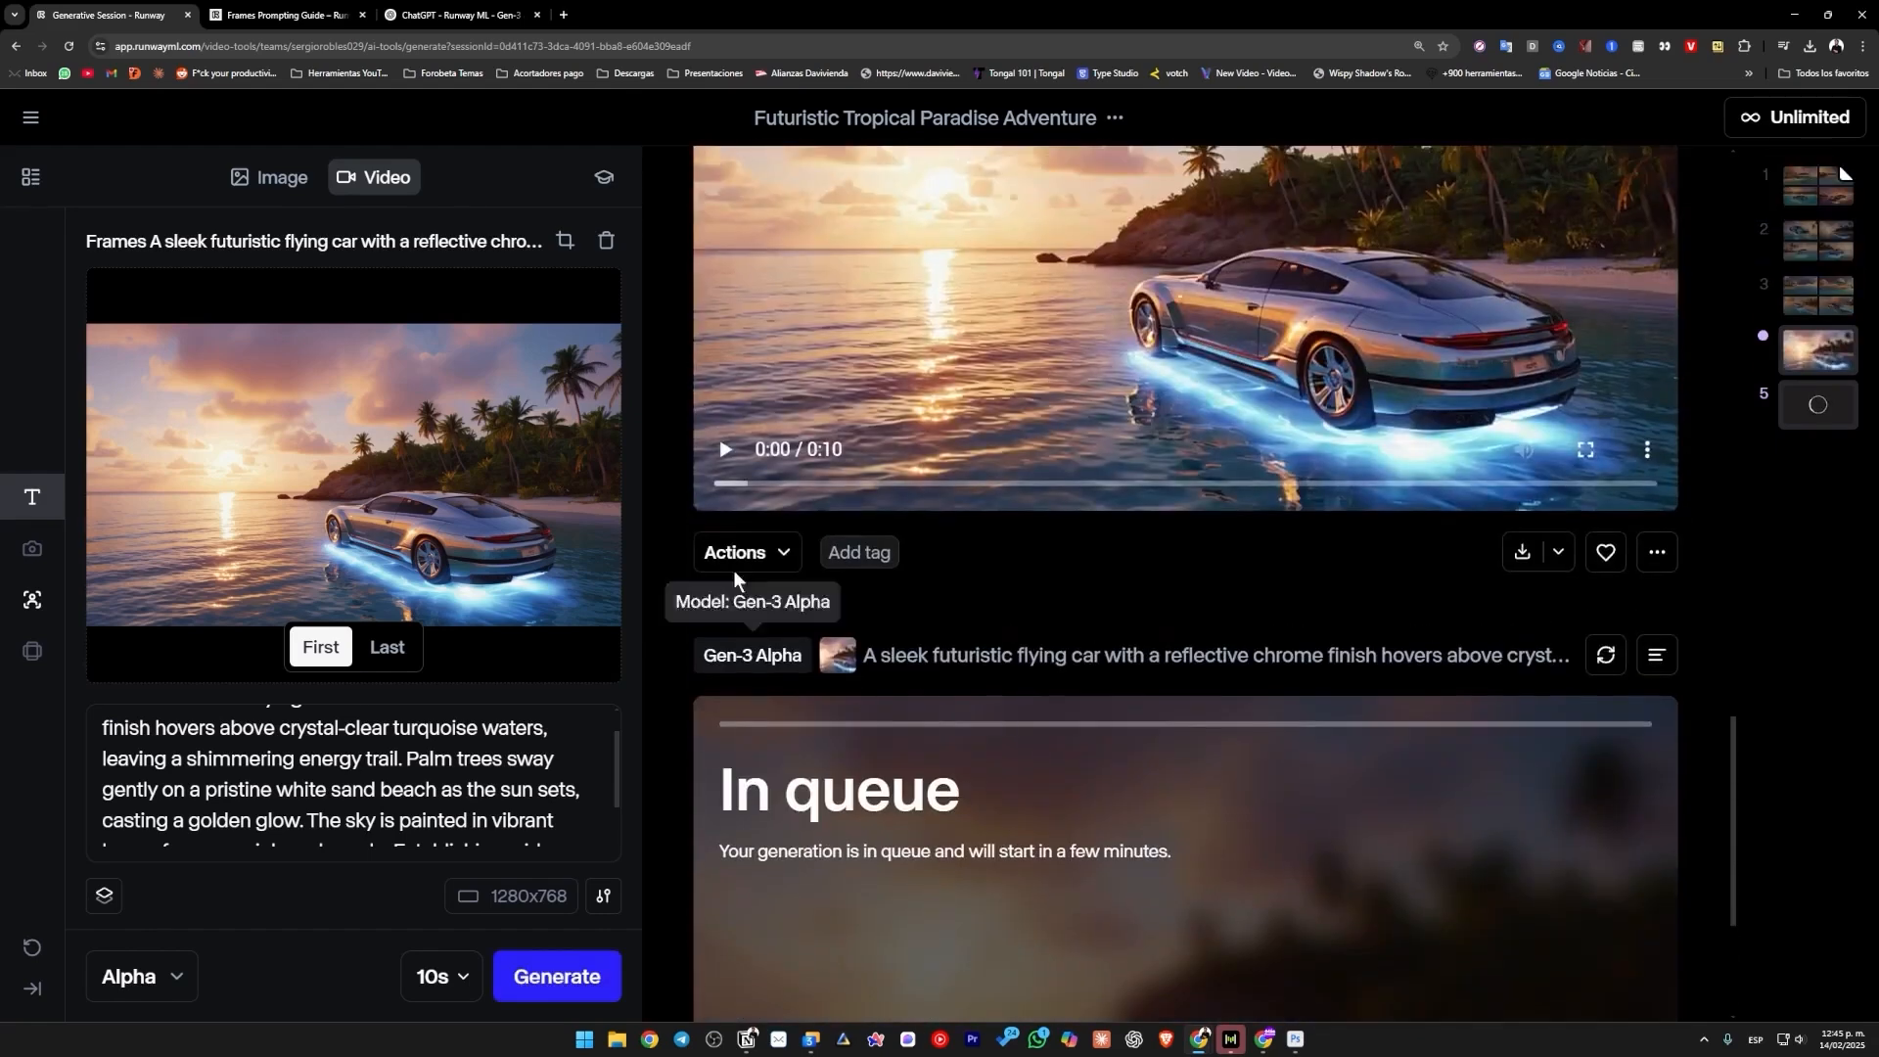
{"action": "scroll", "coordinate": [1041, 782], "scroll_direction": "up", "scroll_amount": 1}
{"action": "left_click", "coordinate": [1004, 637]}
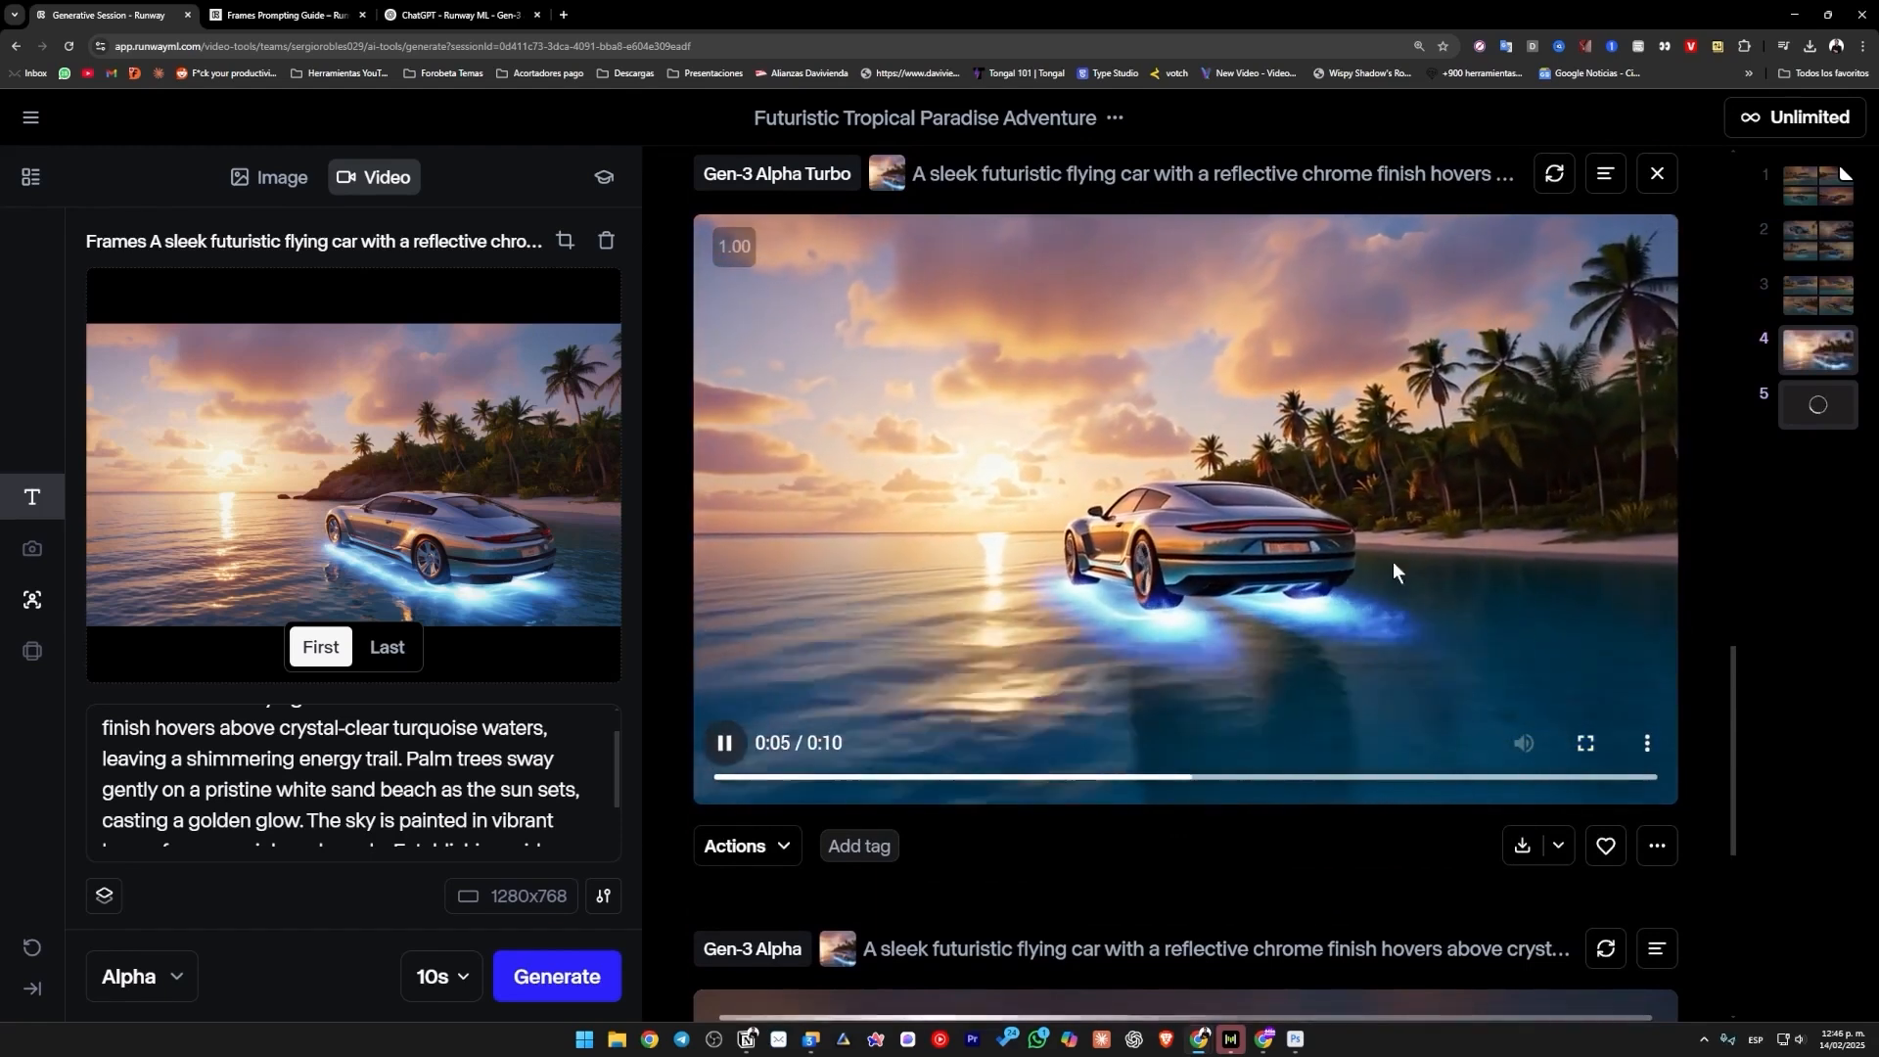
{"action": "left_click", "coordinate": [718, 744]}
{"action": "left_click", "coordinate": [719, 743]}
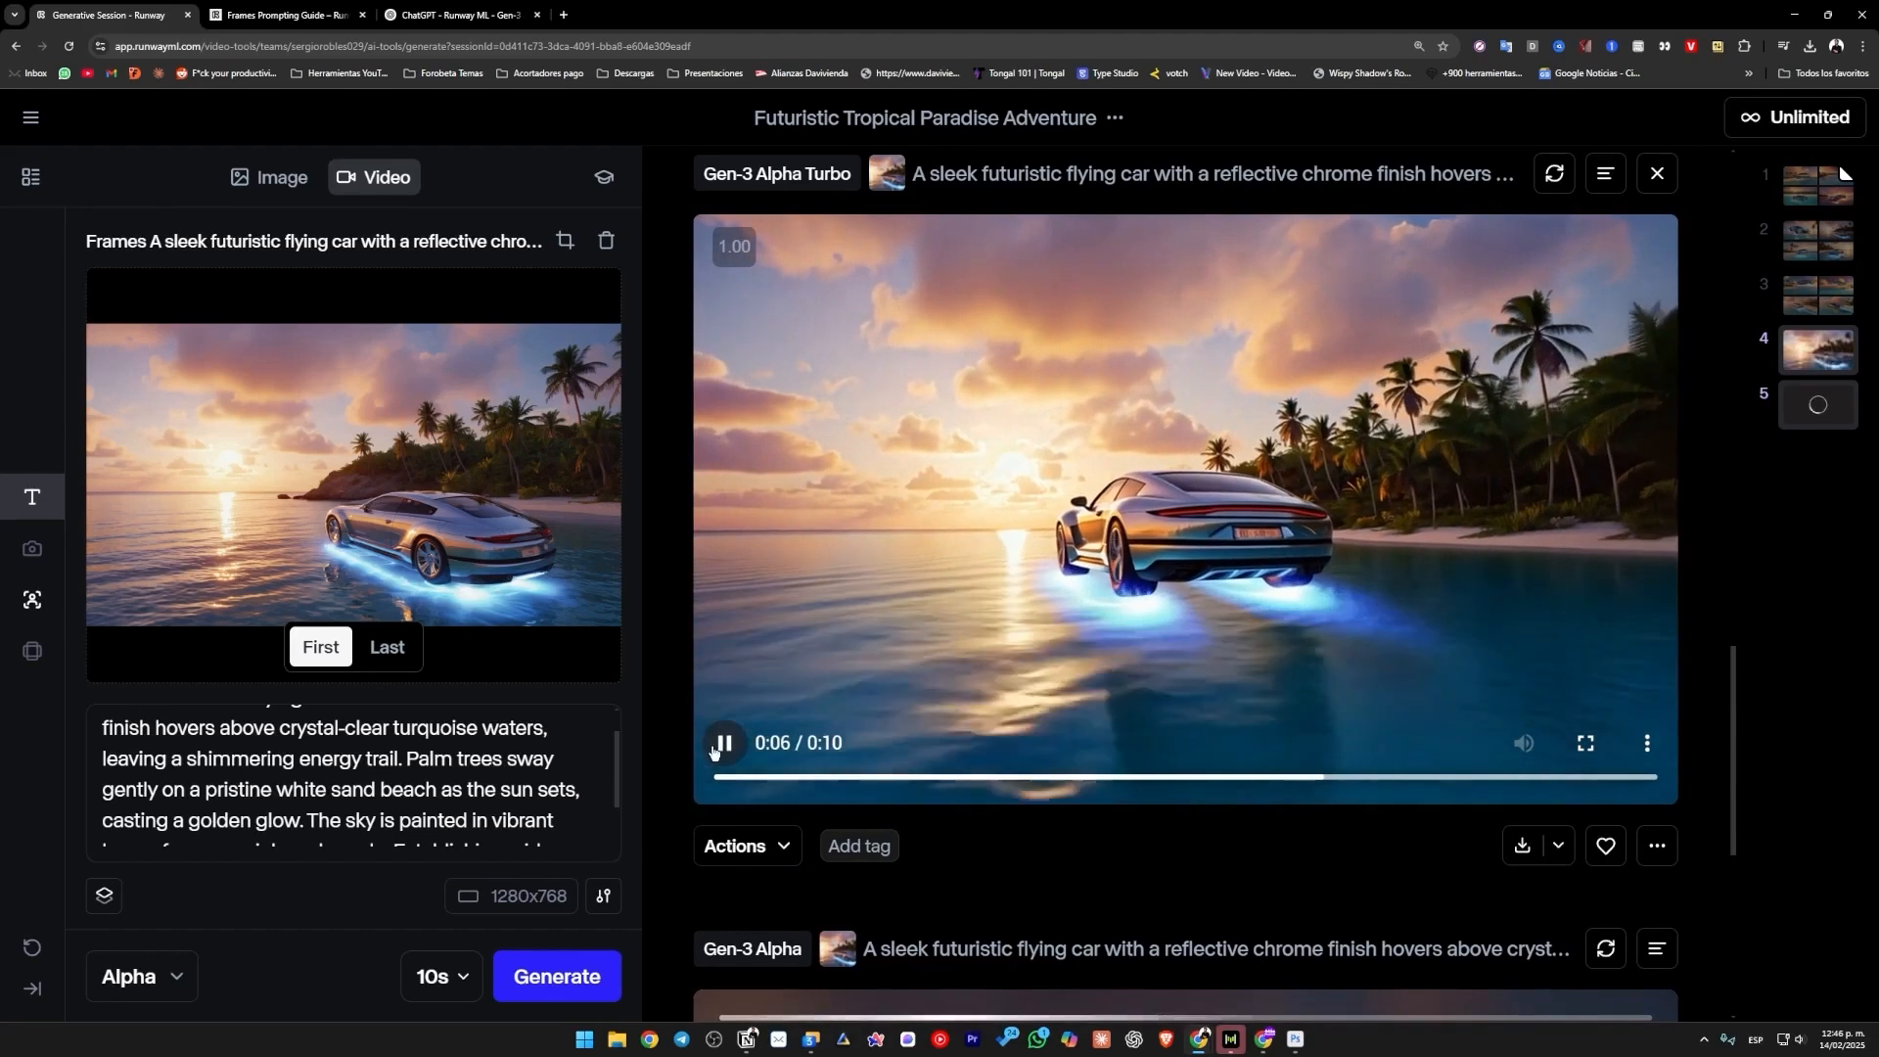
{"action": "left_click", "coordinate": [718, 744]}
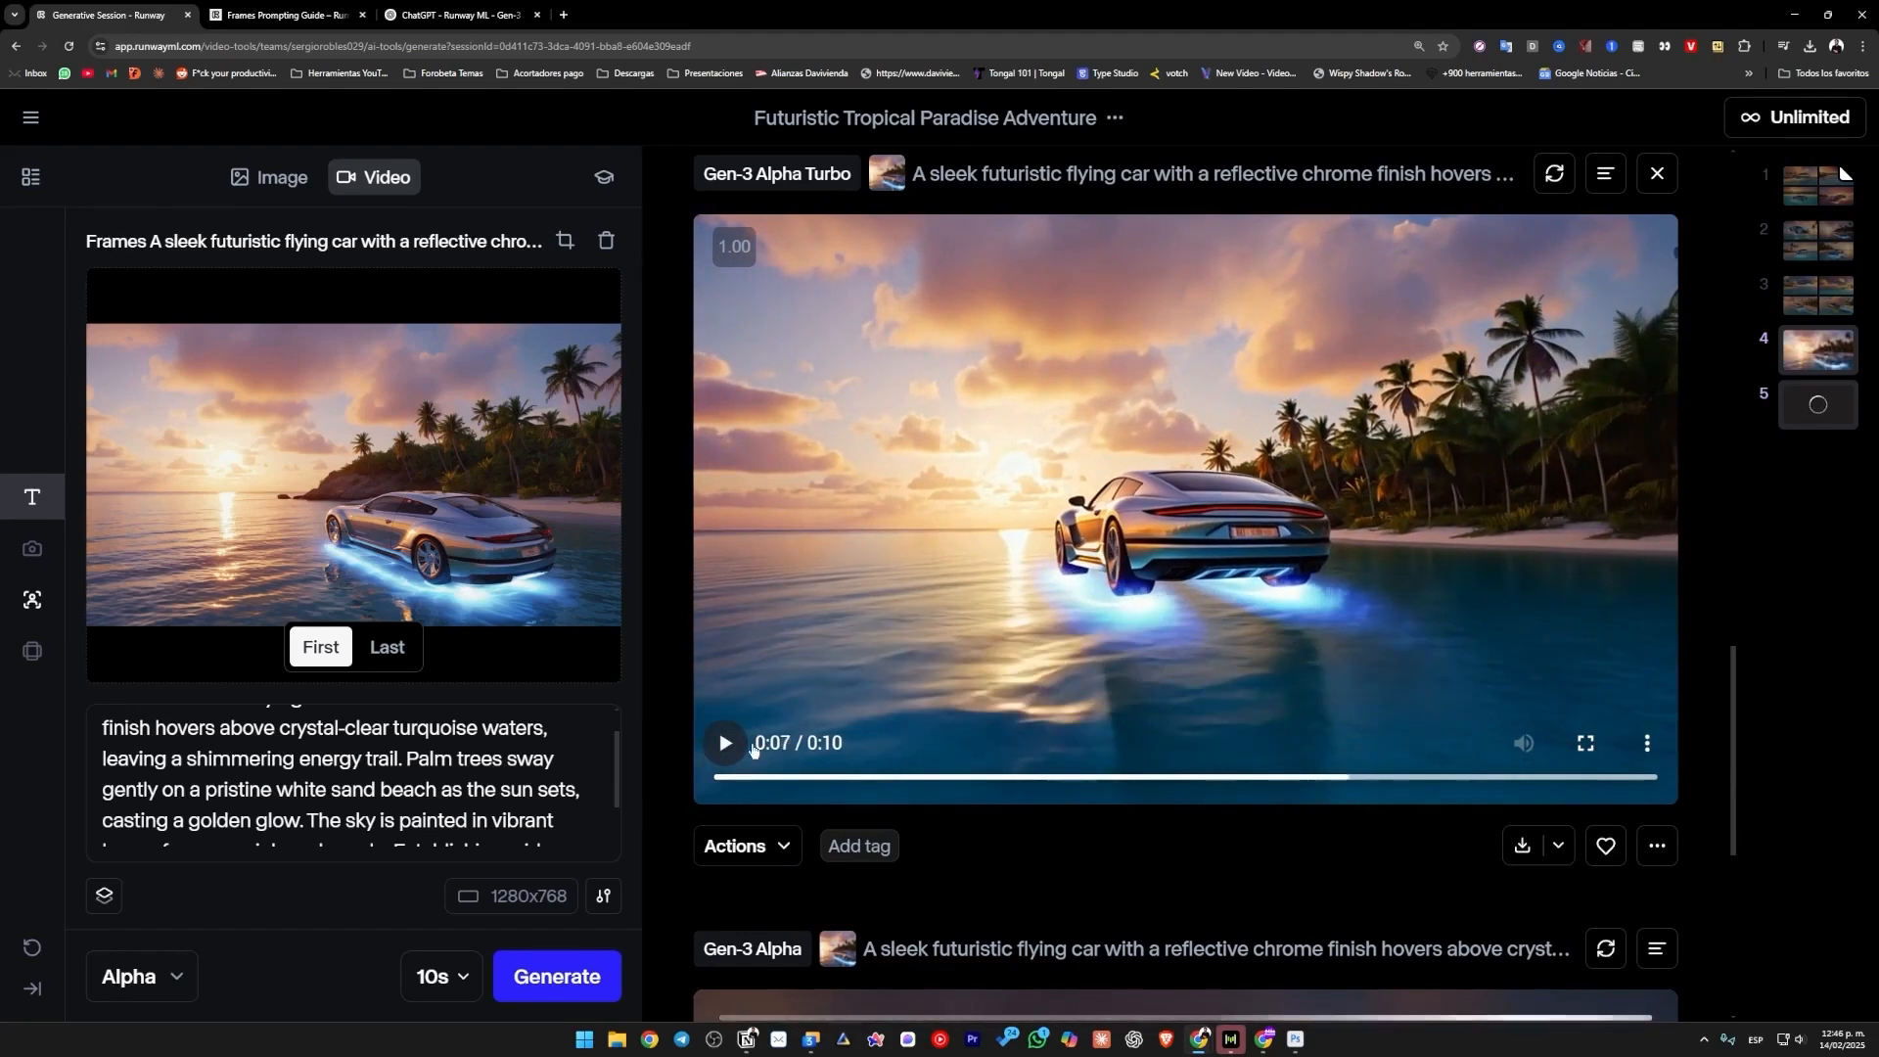
{"action": "left_click", "coordinate": [749, 845]}
{"action": "left_click", "coordinate": [1059, 860]}
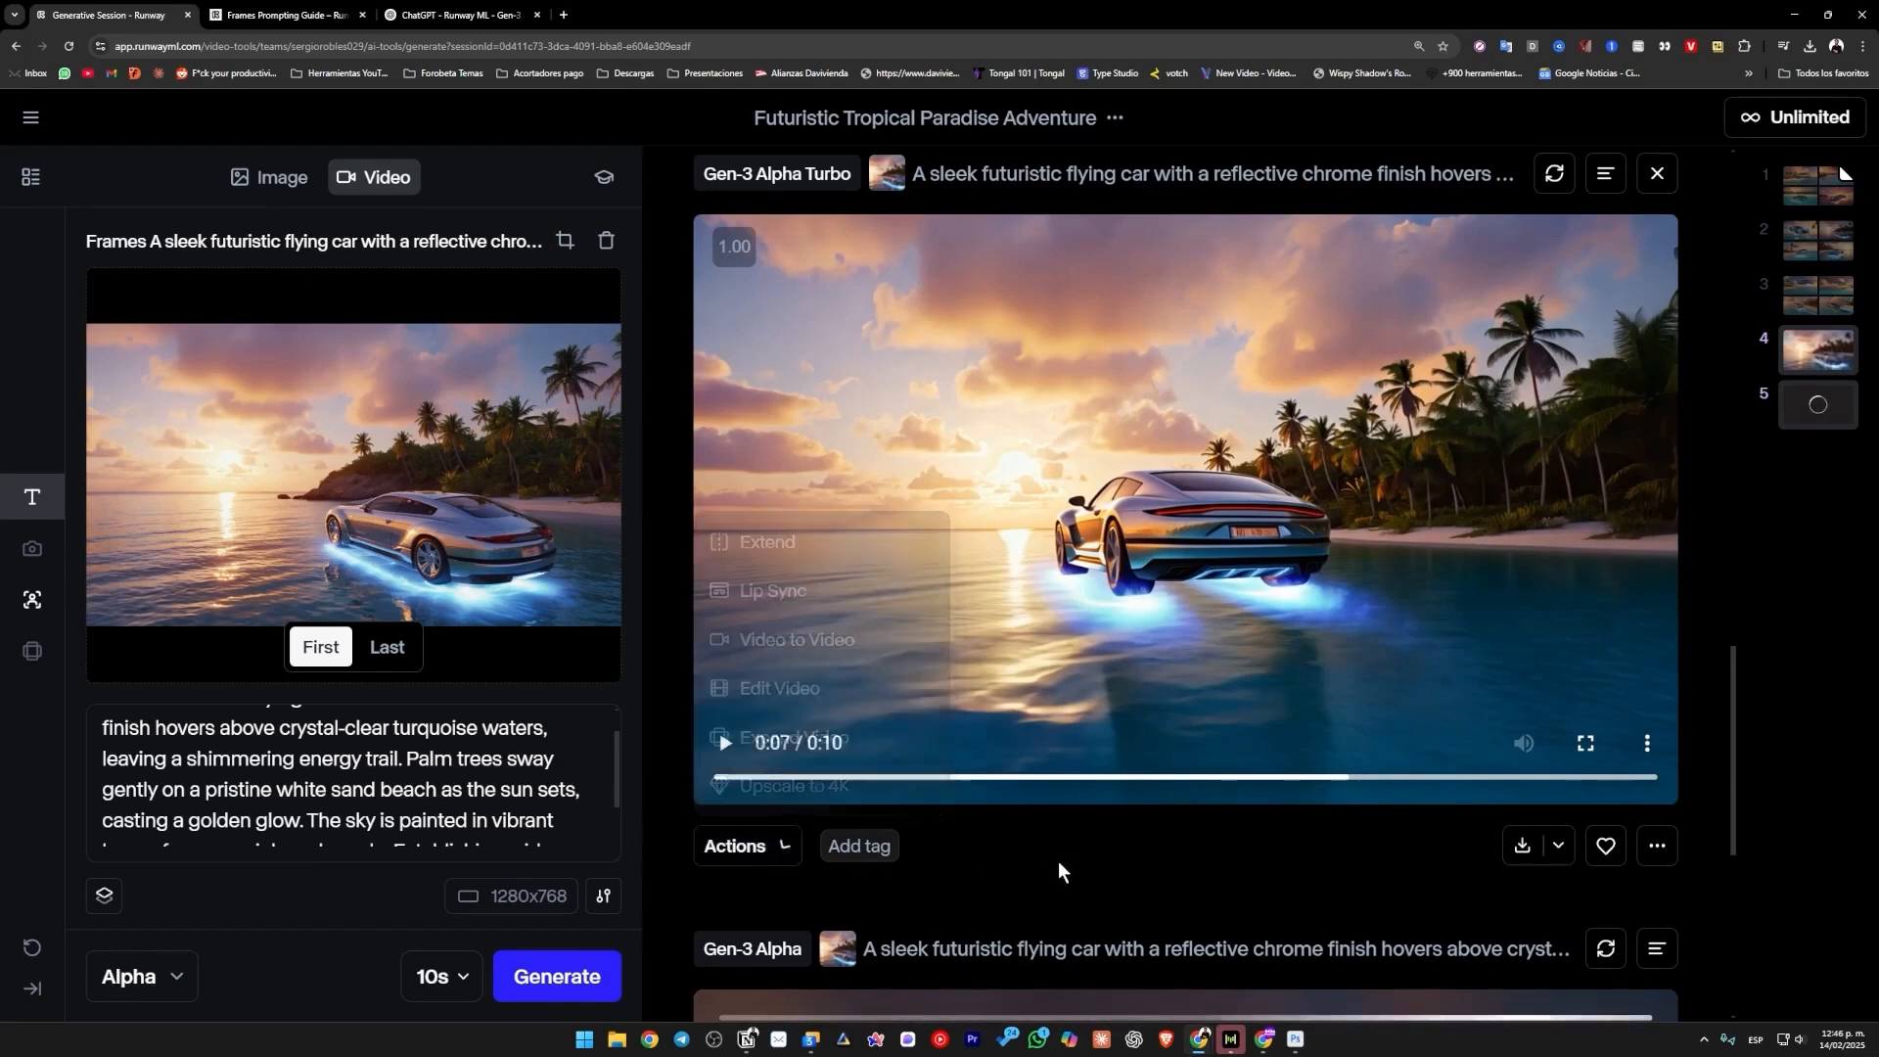
Return to the unstyled flying car image set and switch back to image generation.
{"action": "scroll", "coordinate": [1059, 860], "scroll_direction": "down", "scroll_amount": 4}
{"action": "scroll", "coordinate": [907, 755], "scroll_direction": "up", "scroll_amount": 7}
{"action": "scroll", "coordinate": [1035, 807], "scroll_direction": "up", "scroll_amount": 10}
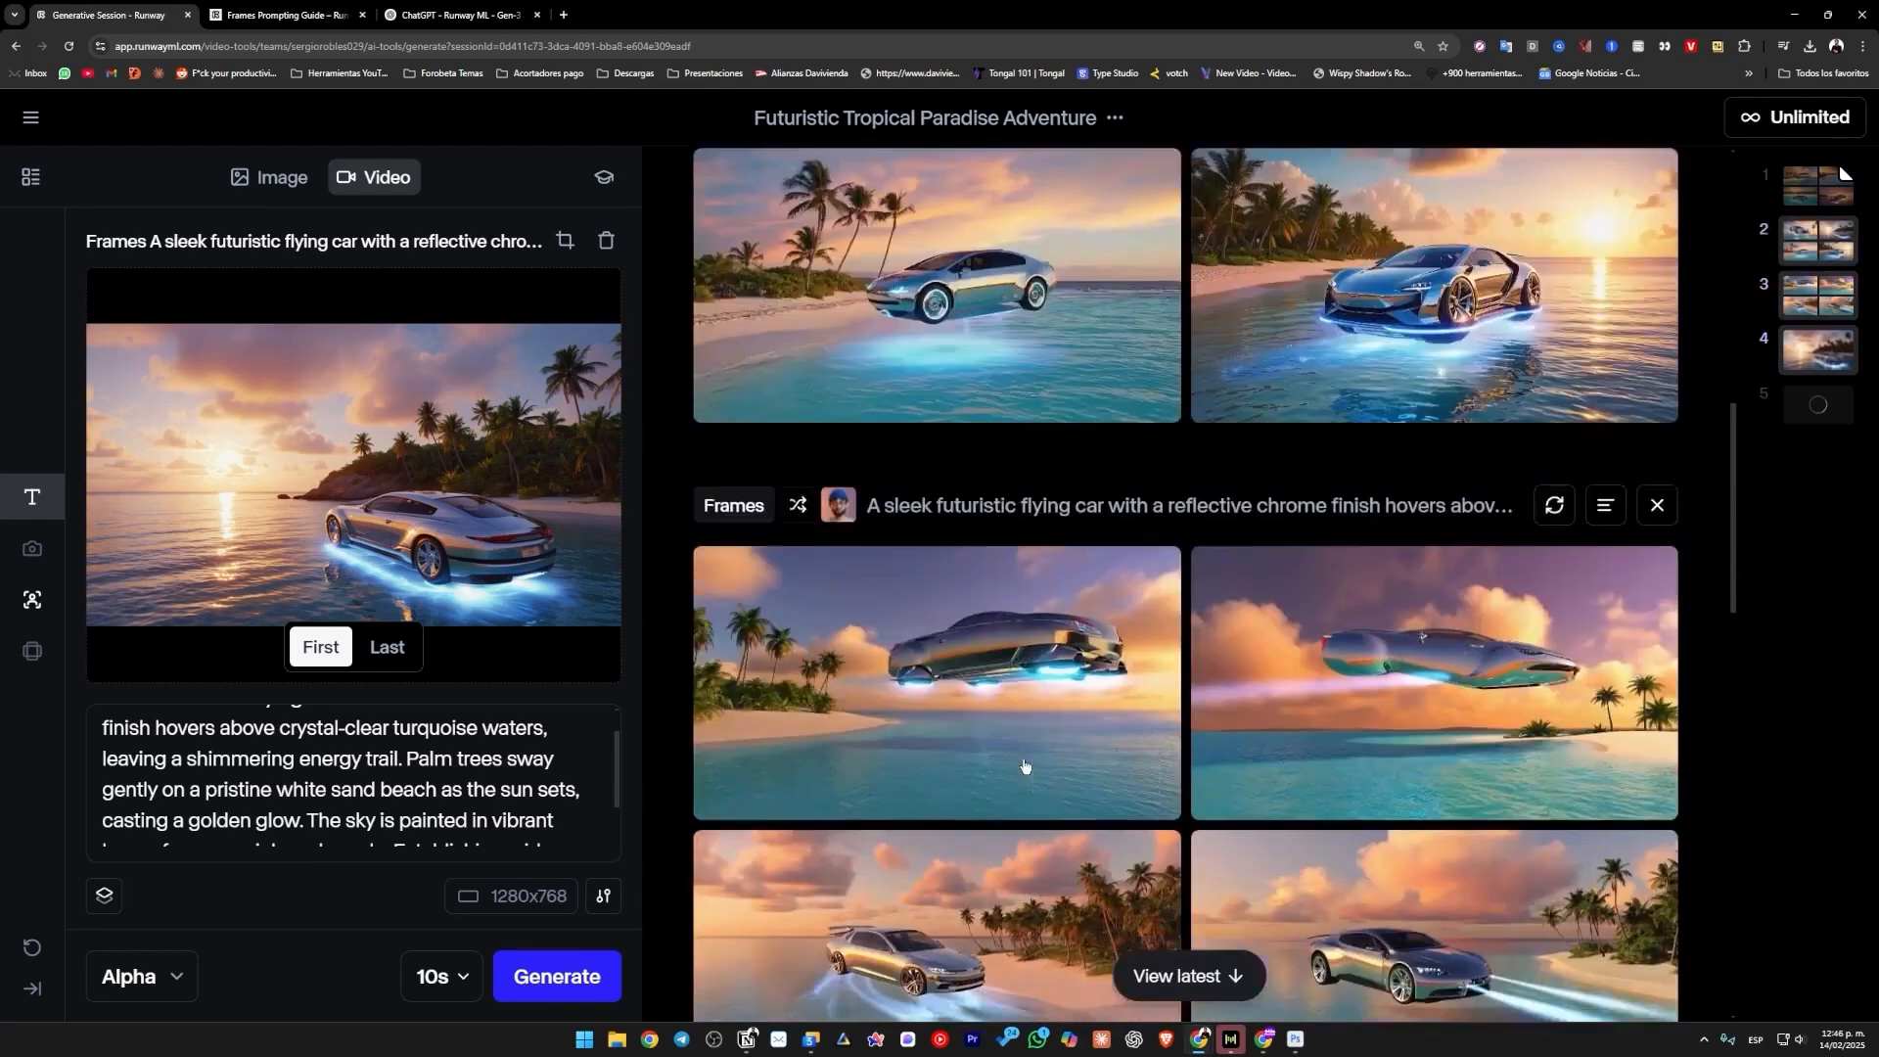
{"action": "left_click", "coordinate": [298, 186]}
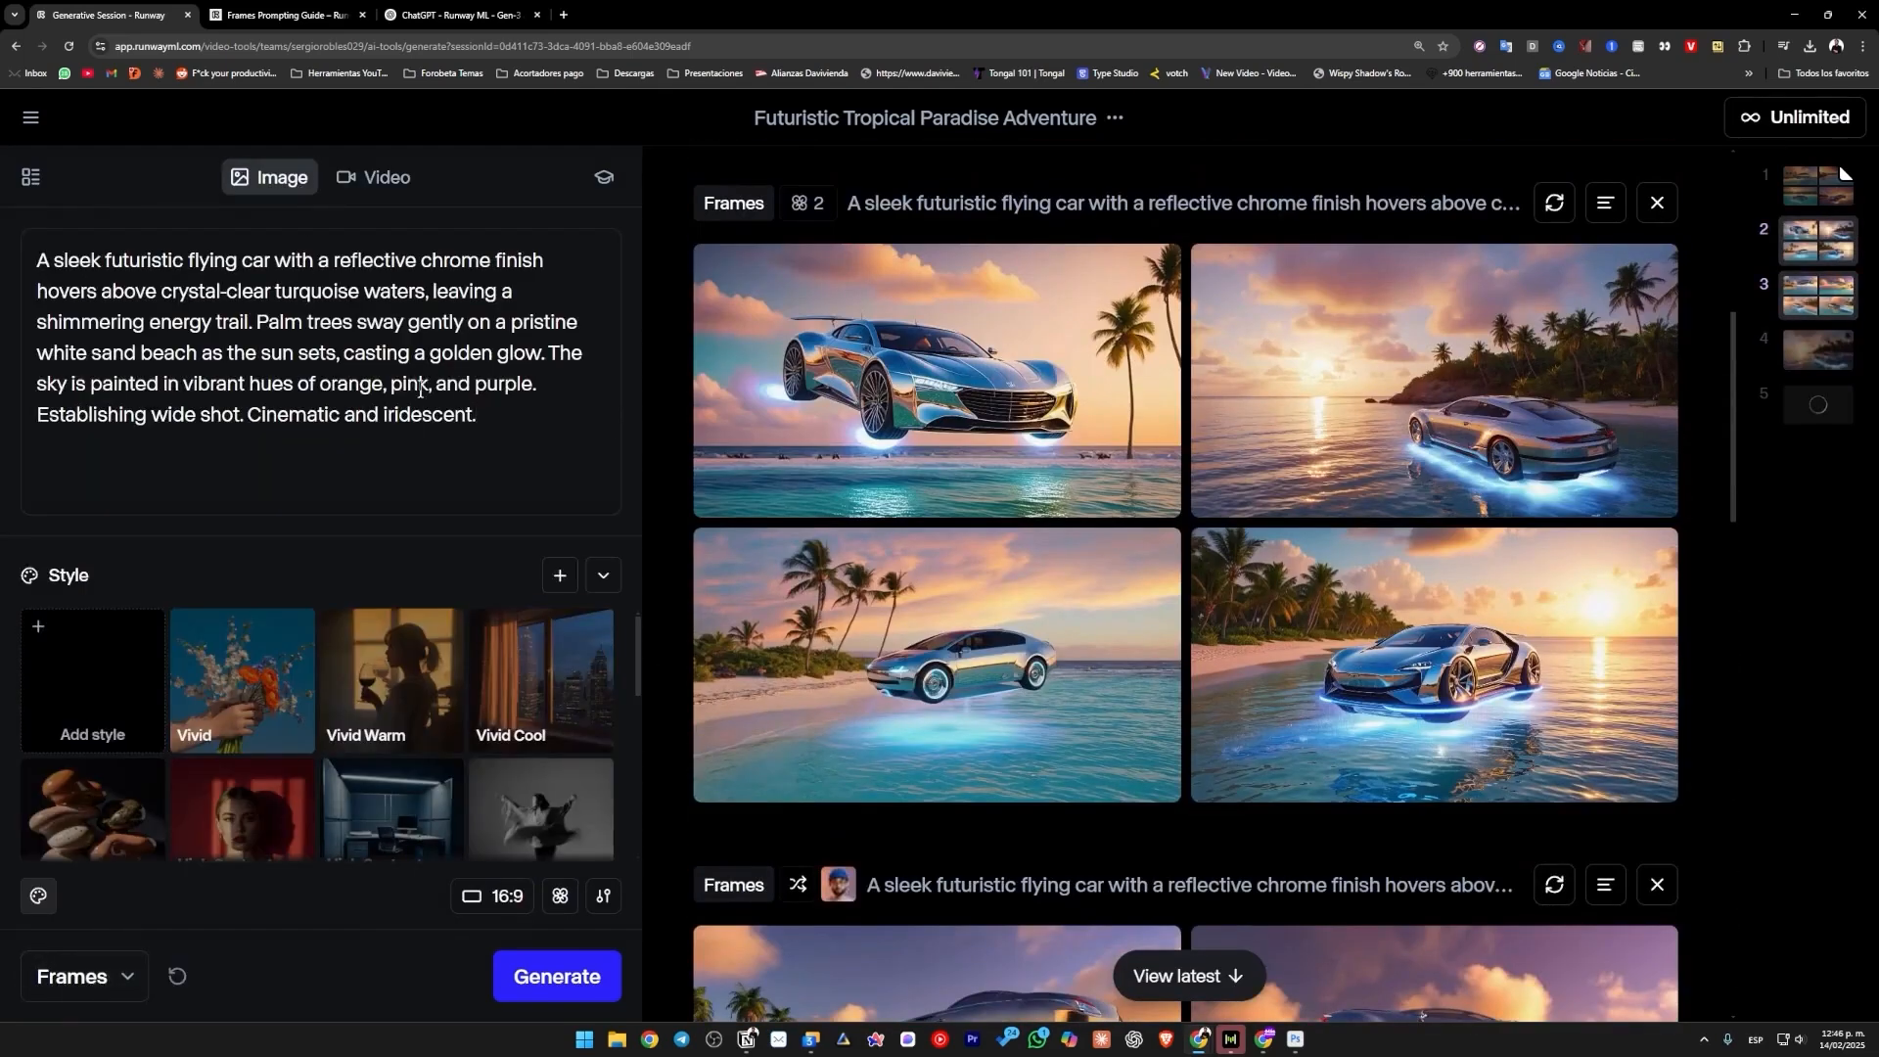